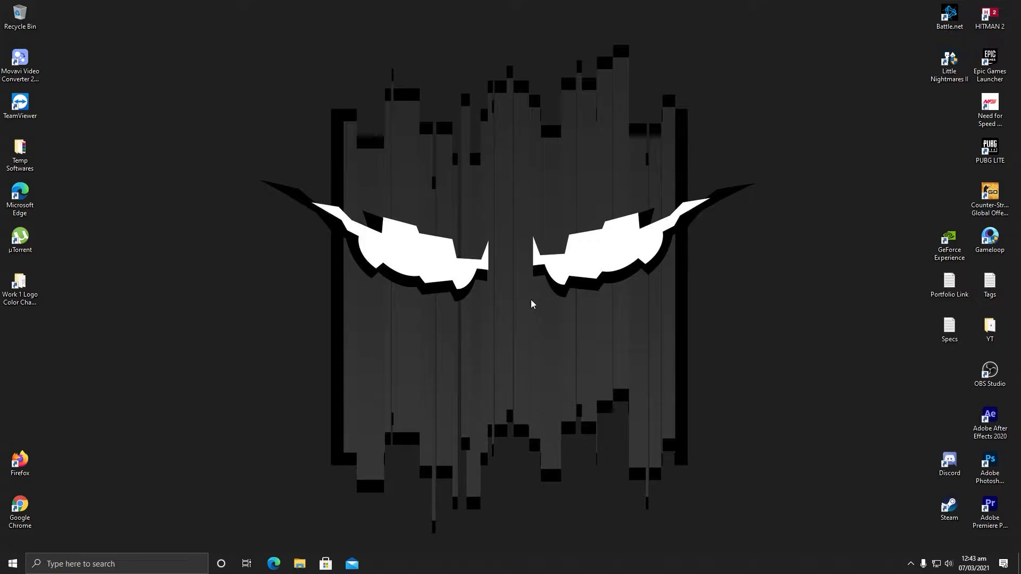
click(950, 242)
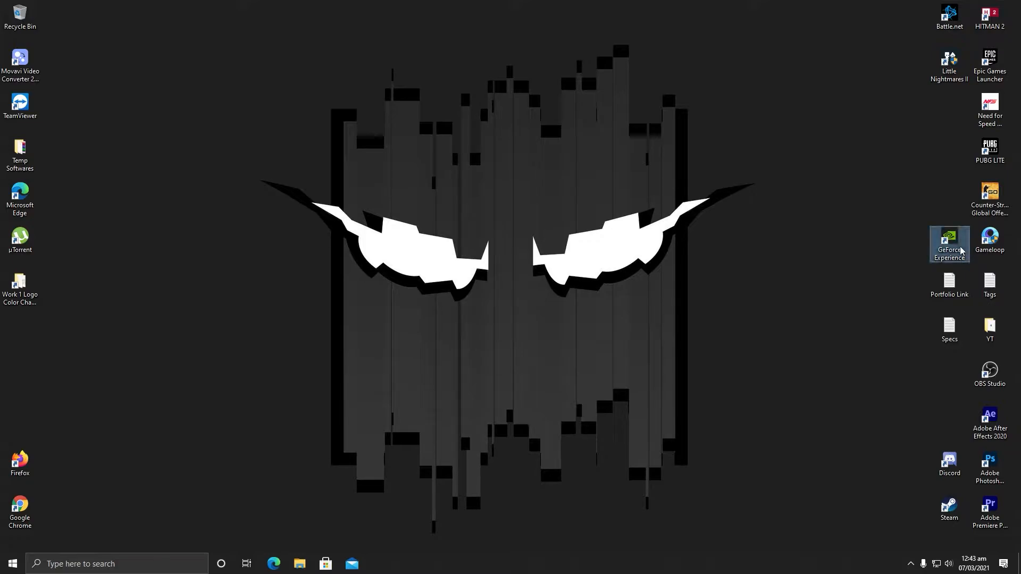
click(837, 331)
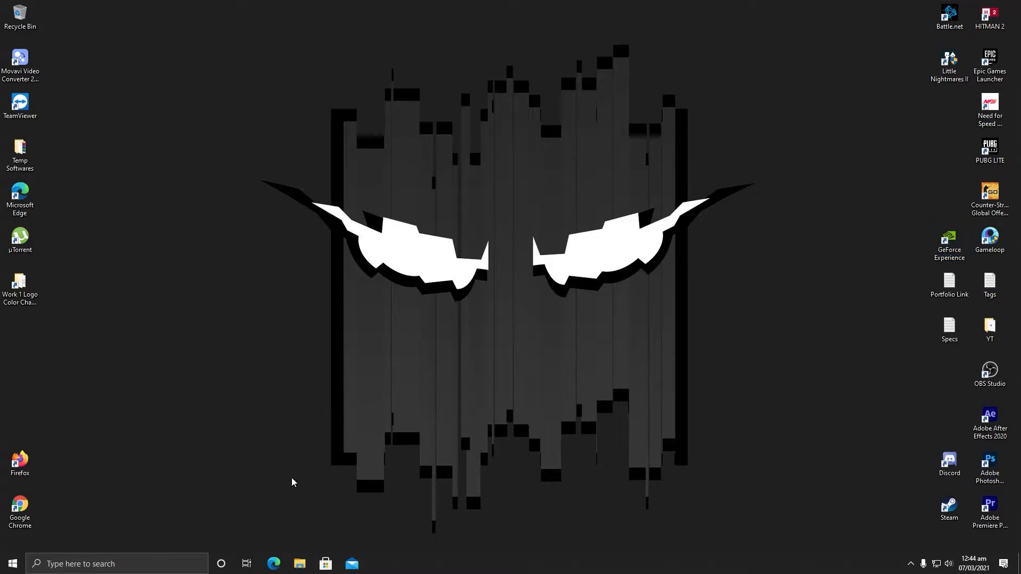
Open Google Chrome, search Google for "geforce experience" and close the browser.
double_click(31, 507)
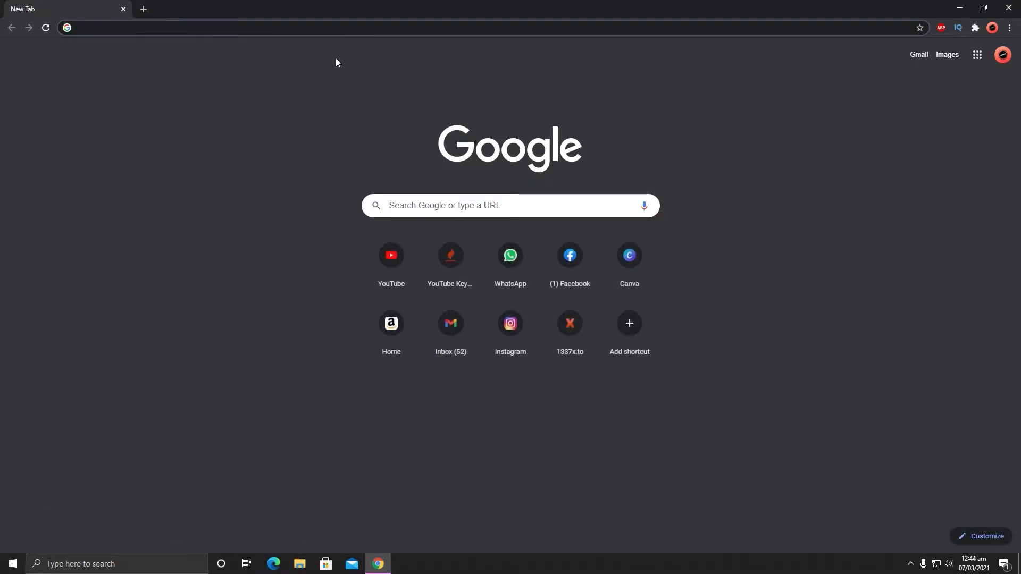
click(326, 29)
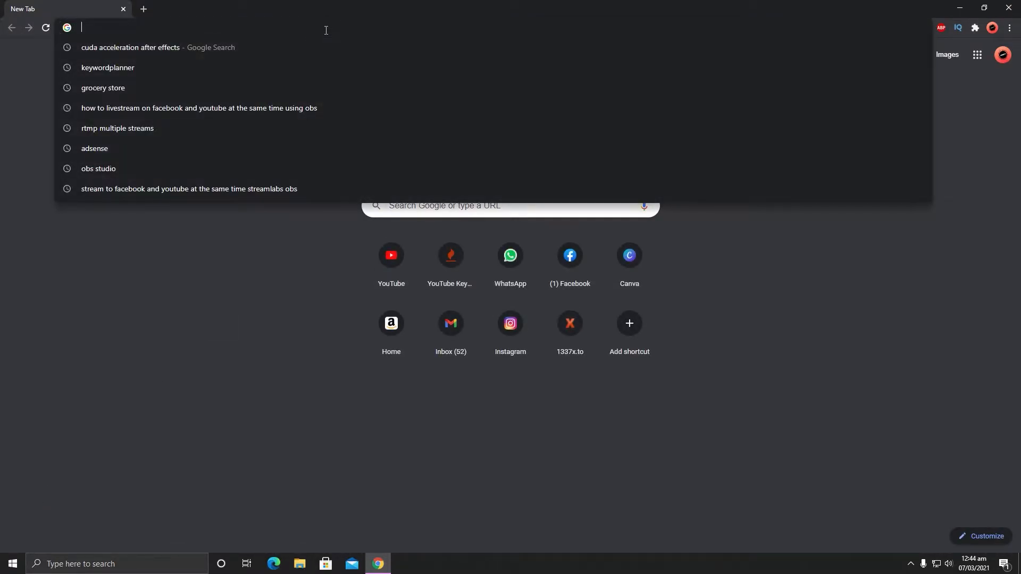
text(geforce)
key(Down)
key(Down)
key(Return)
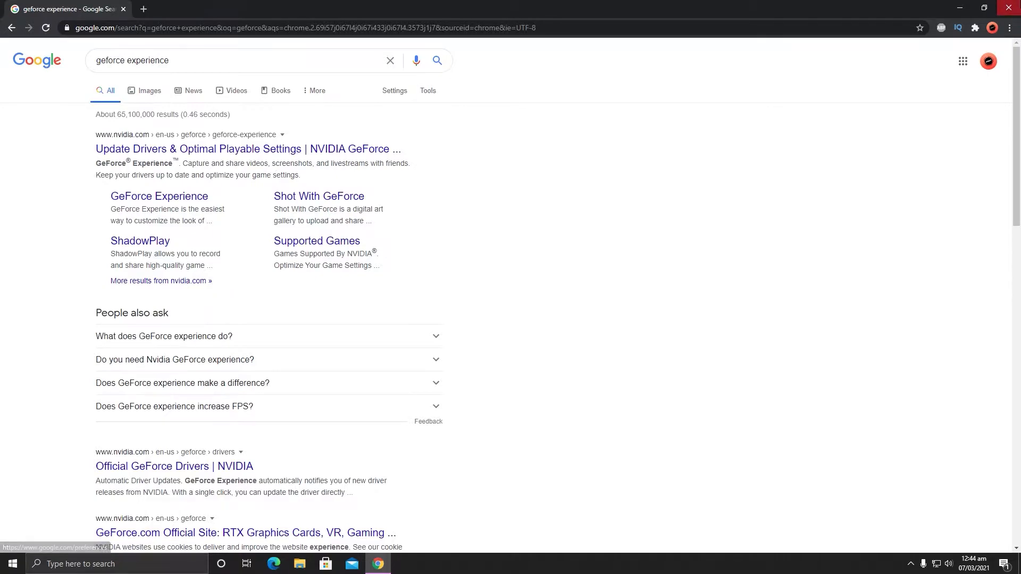
click(1009, 7)
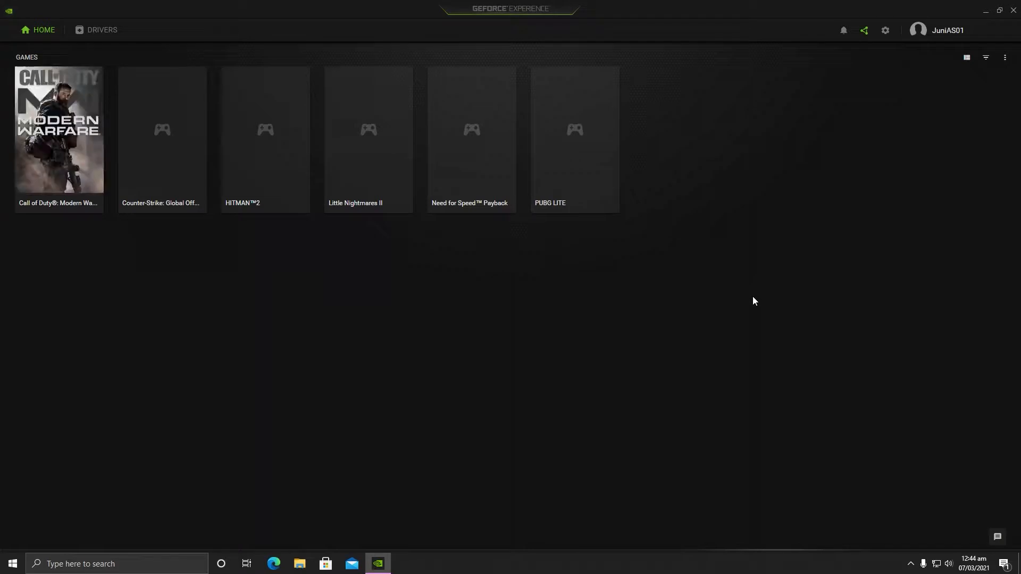
In GeForce Experience, check for driver updates and collapse the details of the available Game Ready Driver.
click(884, 30)
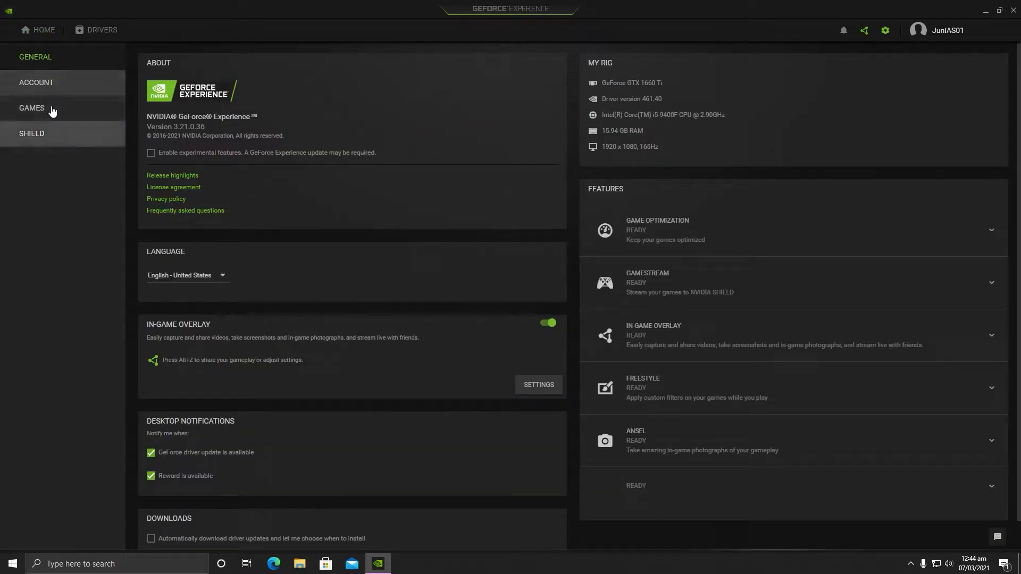
click(95, 34)
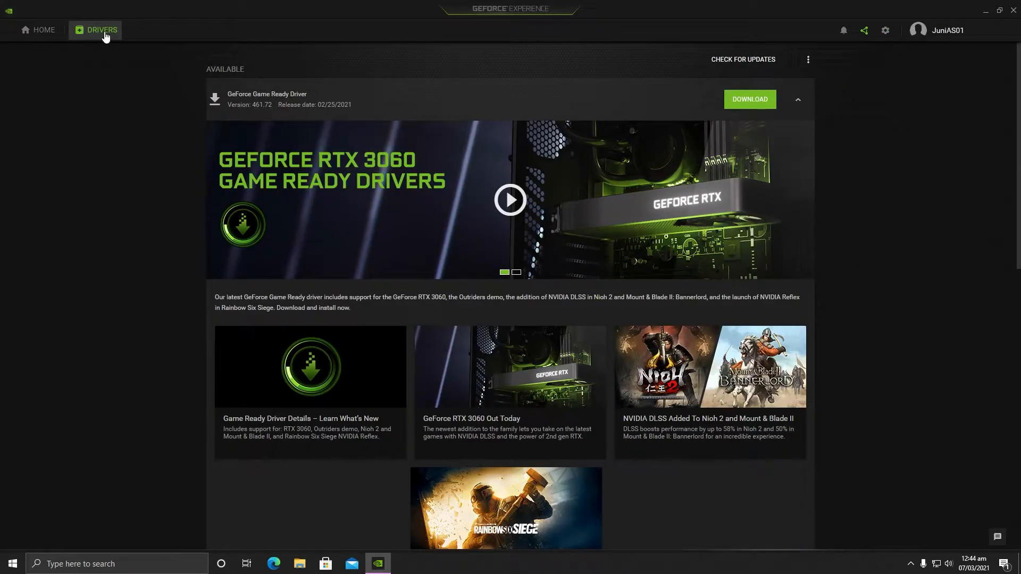
click(731, 62)
click(806, 102)
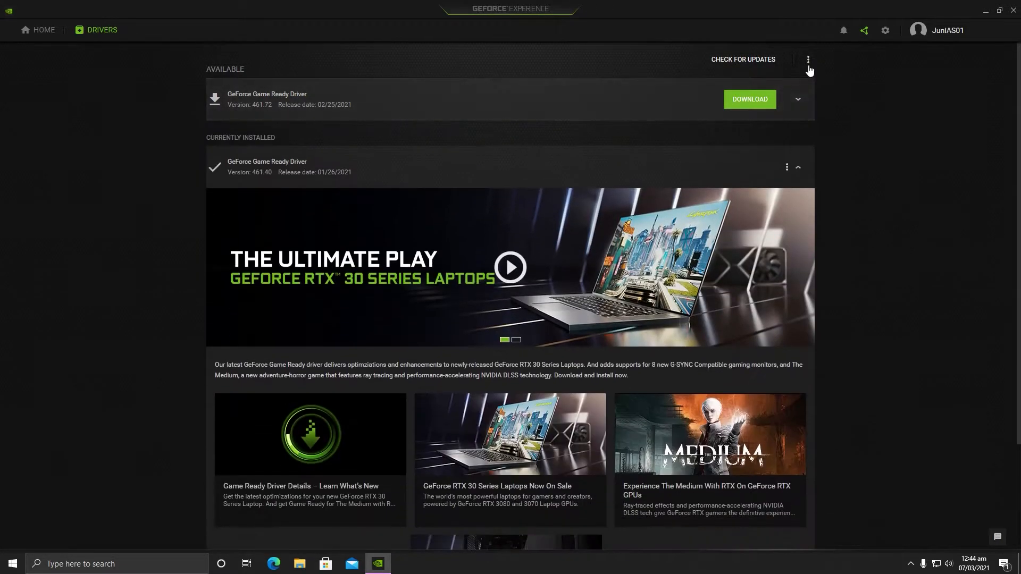
Switch the driver preference to Studio Driver and back to Game Ready Driver.
click(808, 60)
click(800, 62)
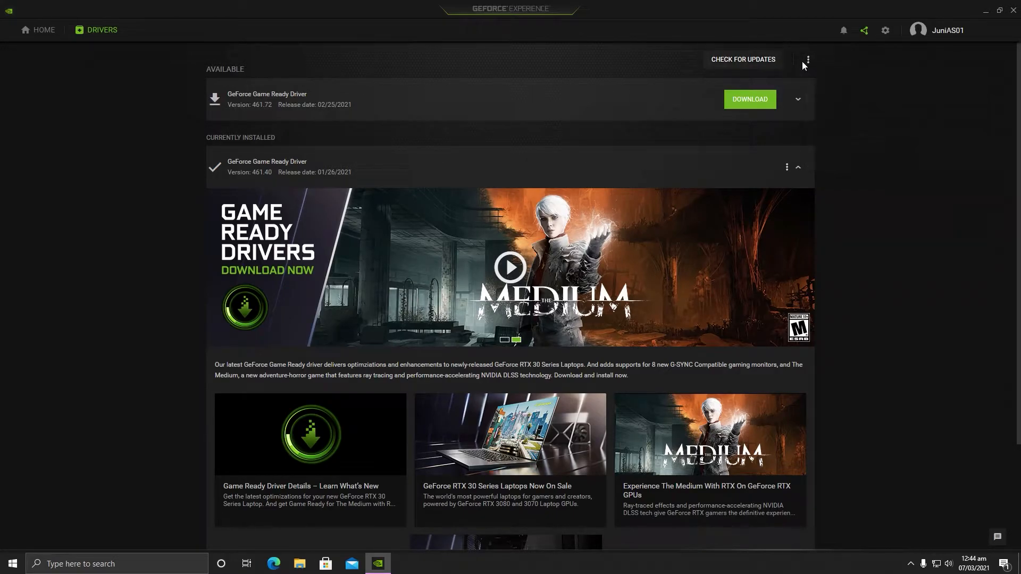
click(808, 61)
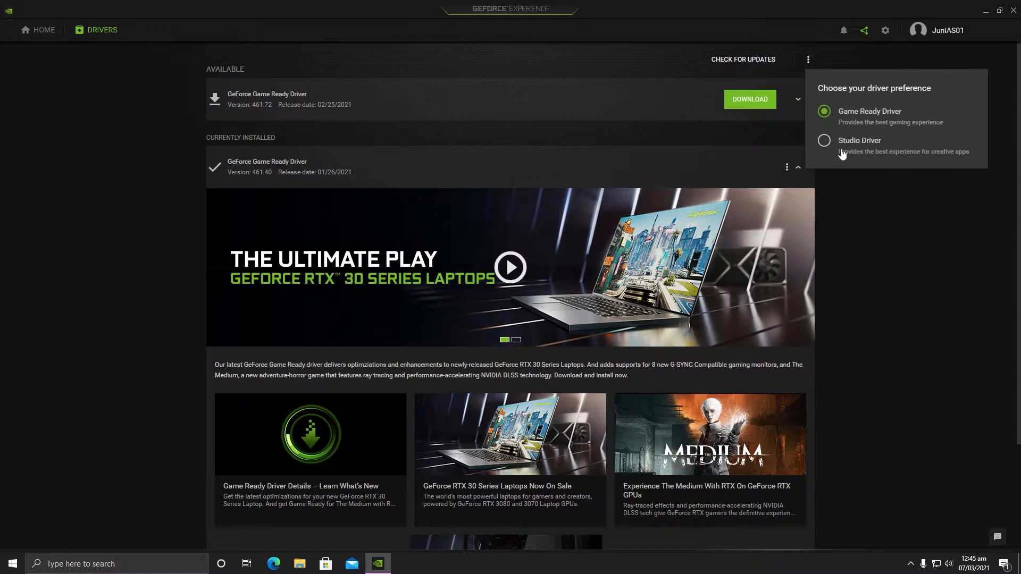
click(840, 145)
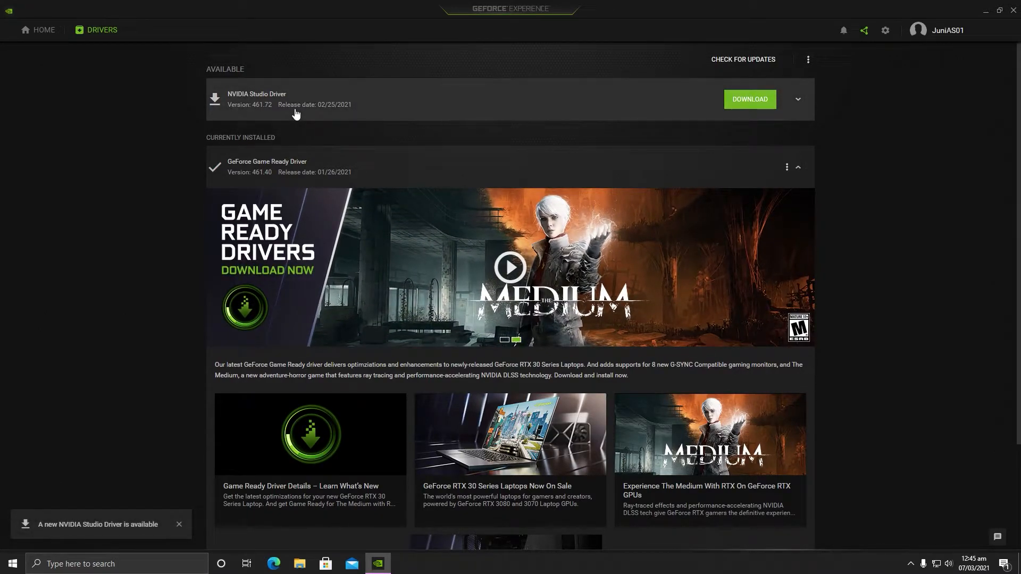
click(808, 59)
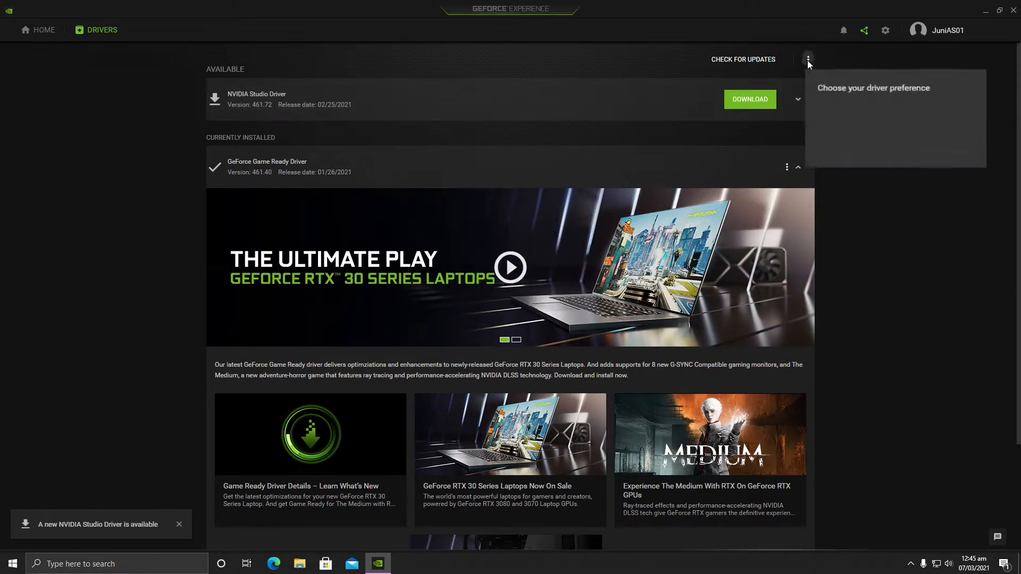
click(858, 117)
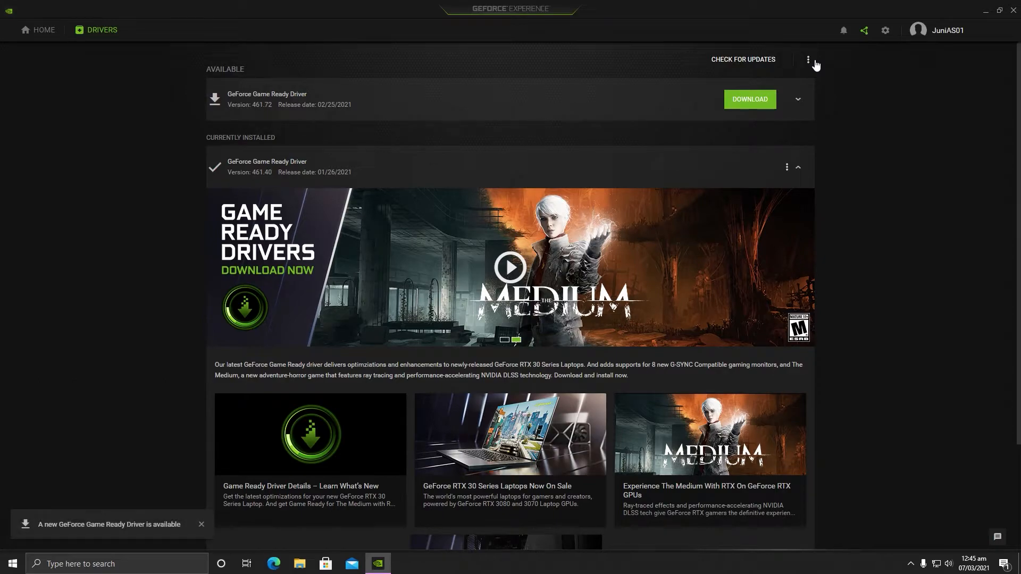
Set the driver preference to Studio Driver.
click(813, 60)
click(847, 143)
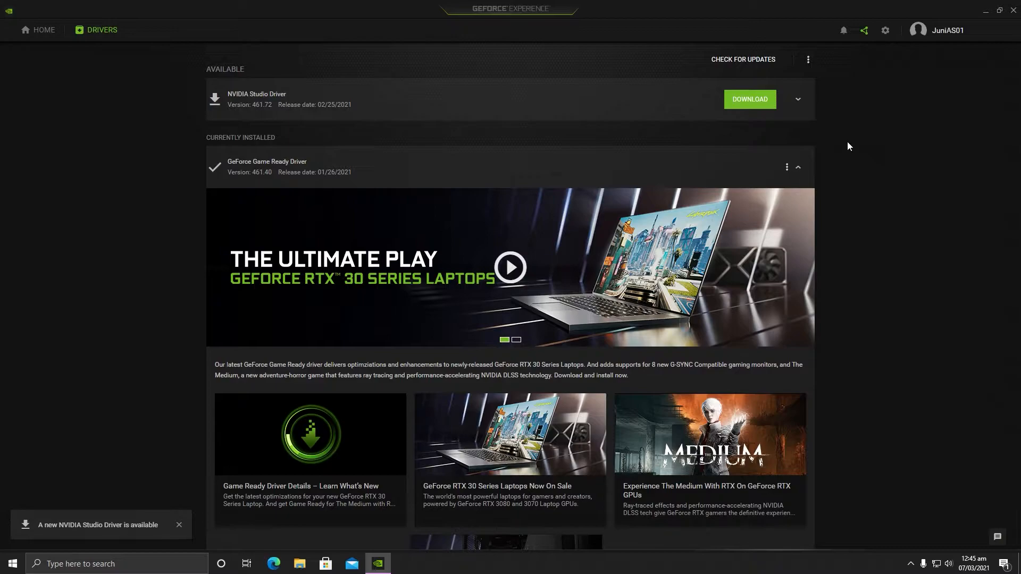
click(809, 61)
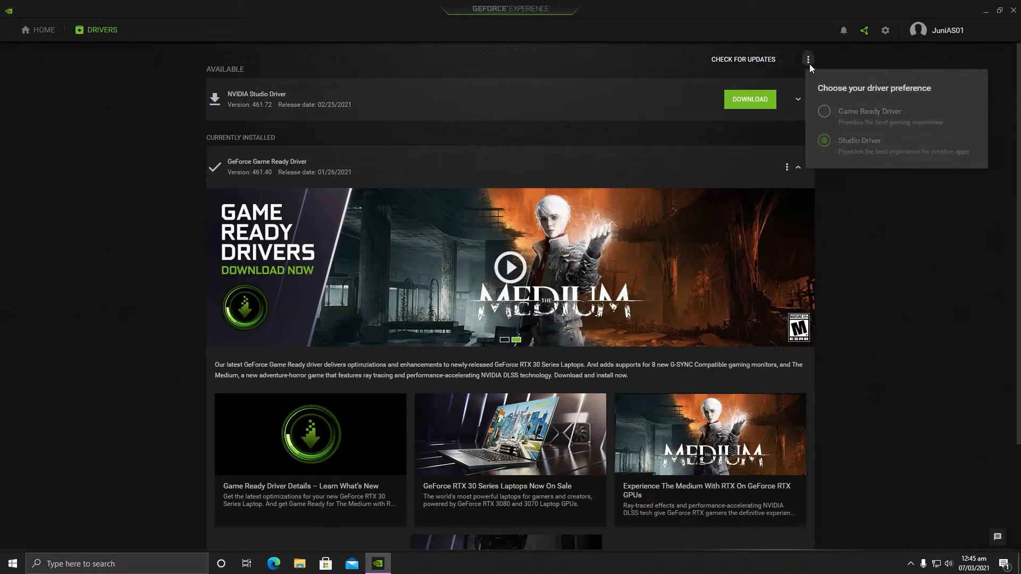
click(862, 150)
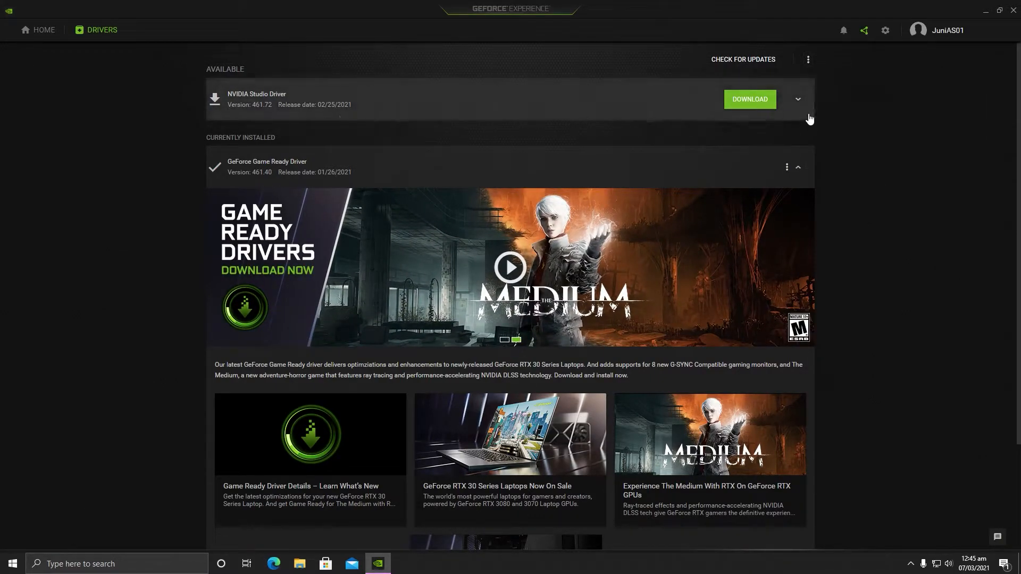
Download the available NVIDIA Studio Driver version 461.72 and install it with the express installation.
click(798, 100)
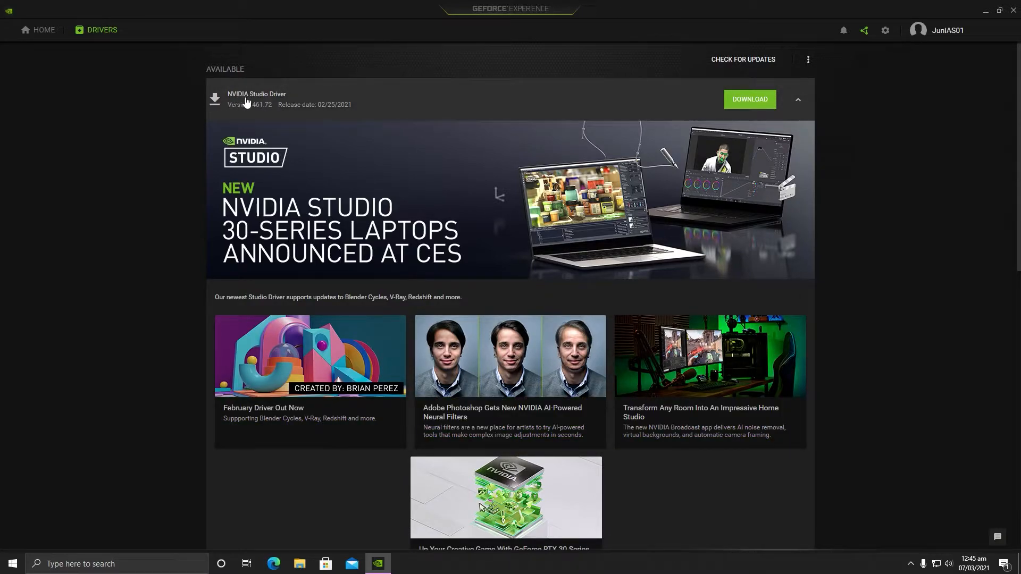
click(775, 106)
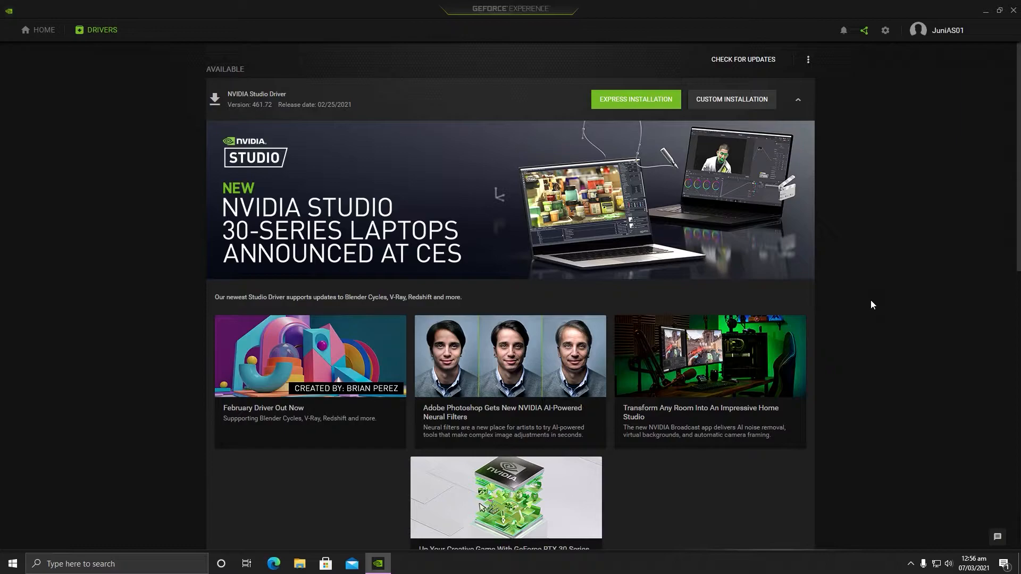
click(628, 103)
click(445, 360)
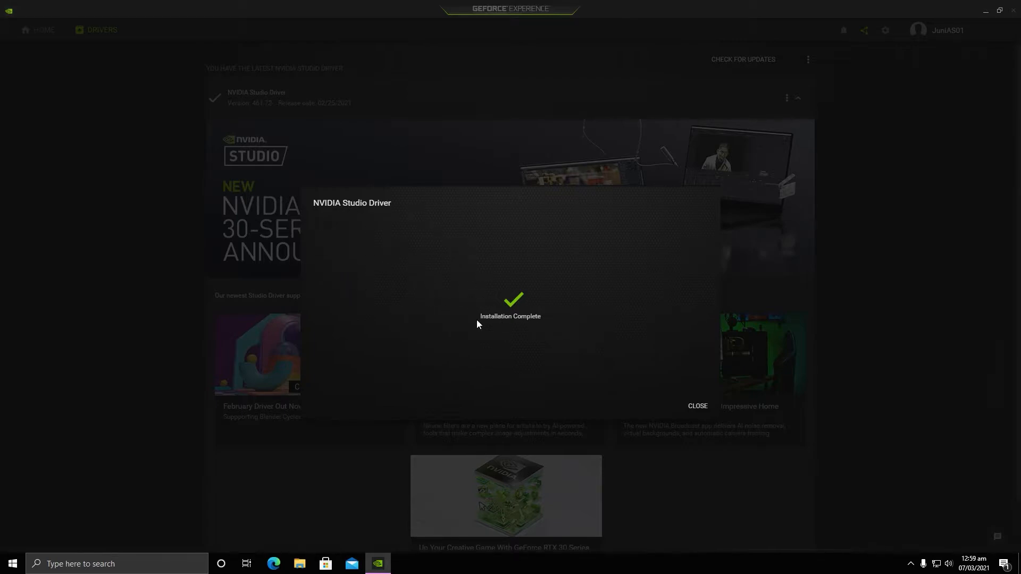
click(698, 407)
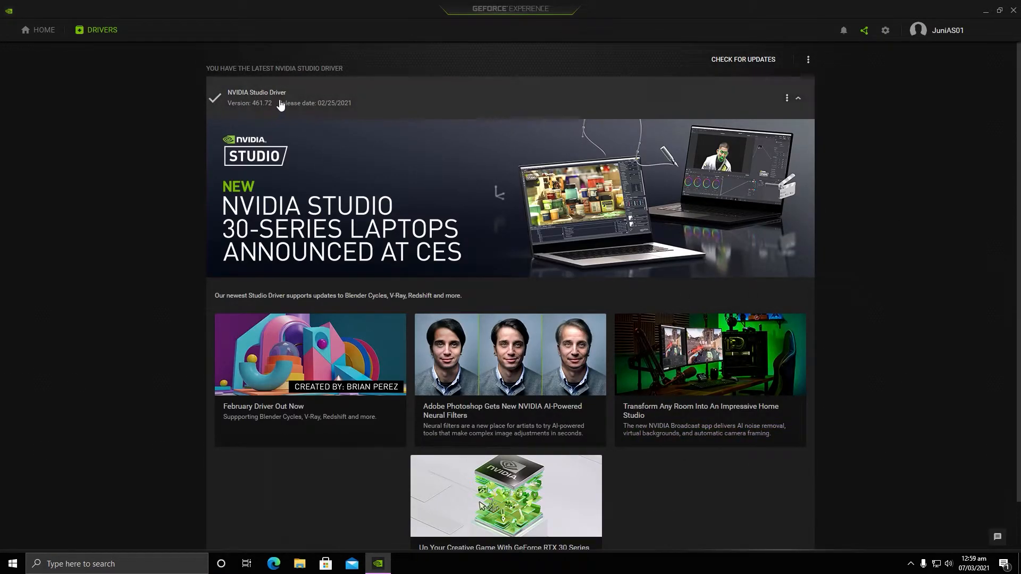
Check for a newer Studio Driver and view the GeForce Experience notifications, dismissing the G-SYNC display alert.
click(747, 67)
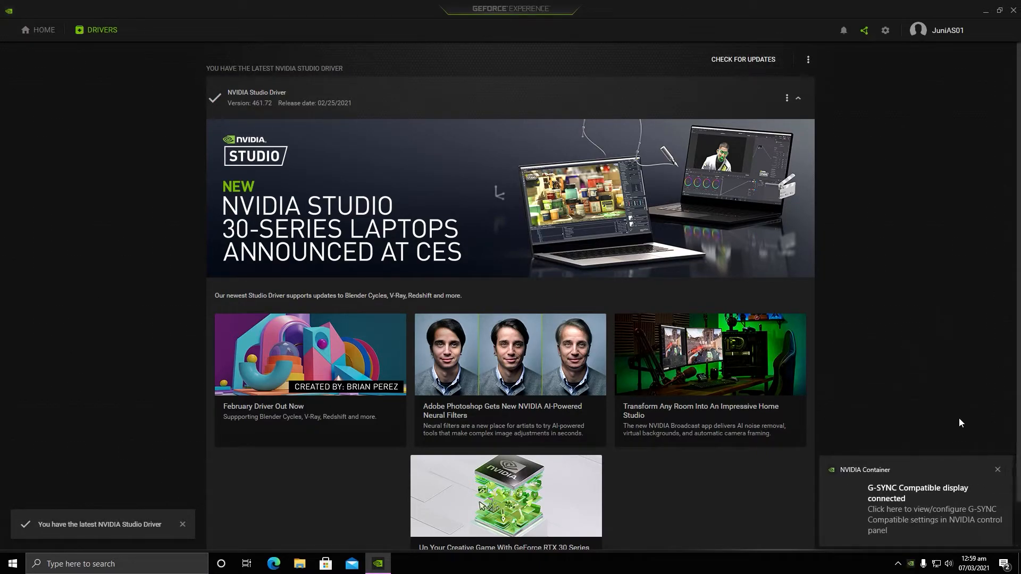
click(998, 470)
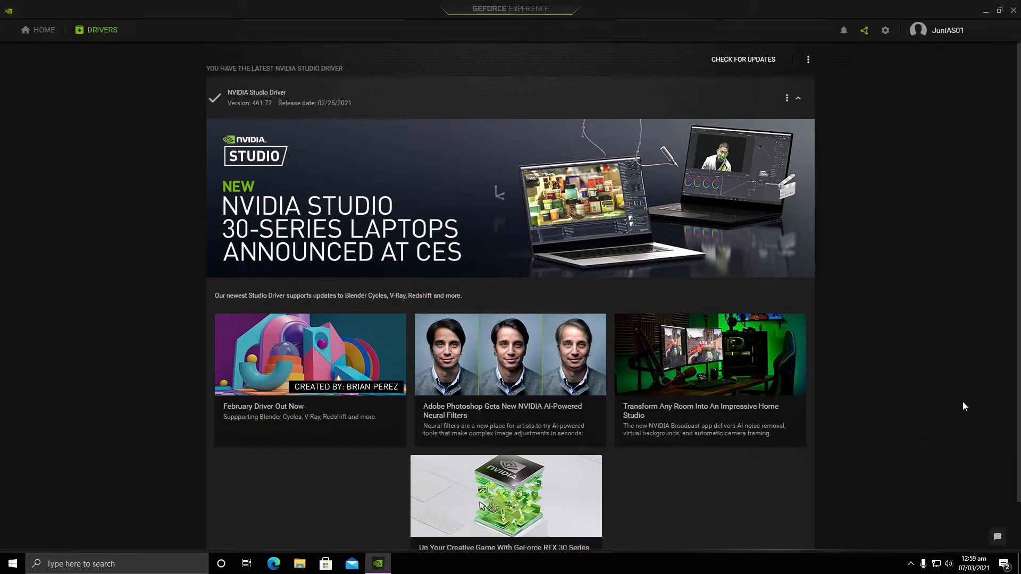
scroll(956, 398, down, 1)
scroll(957, 398, up, 1)
click(843, 32)
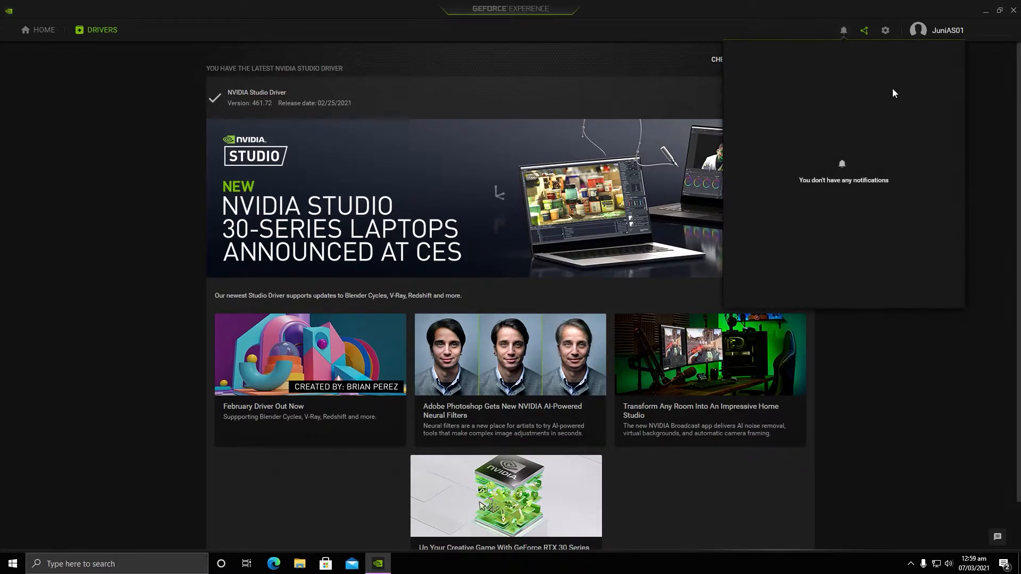
click(949, 336)
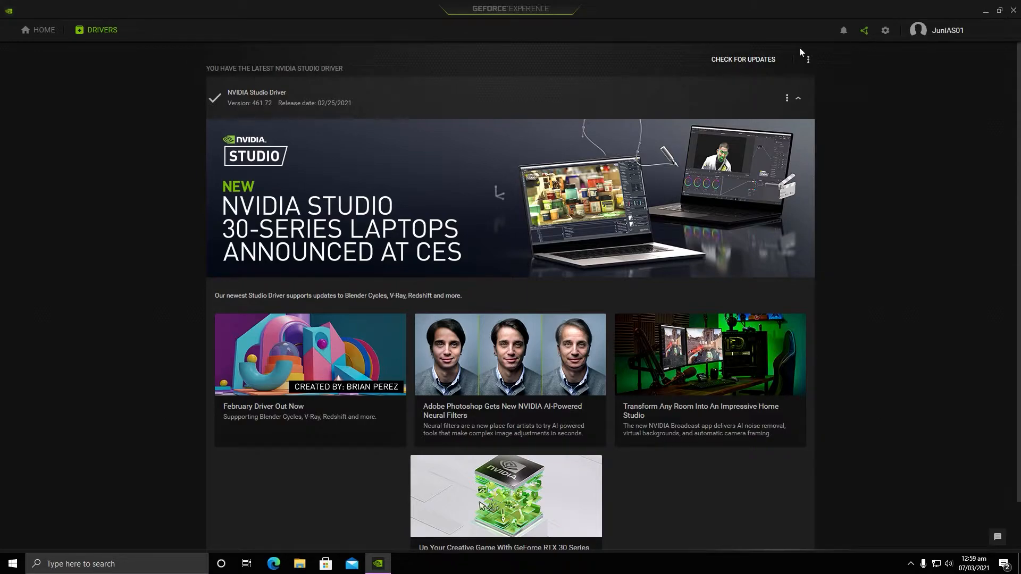
Close GeForce Experience and open the NVIDIA Control Panel.
click(1013, 9)
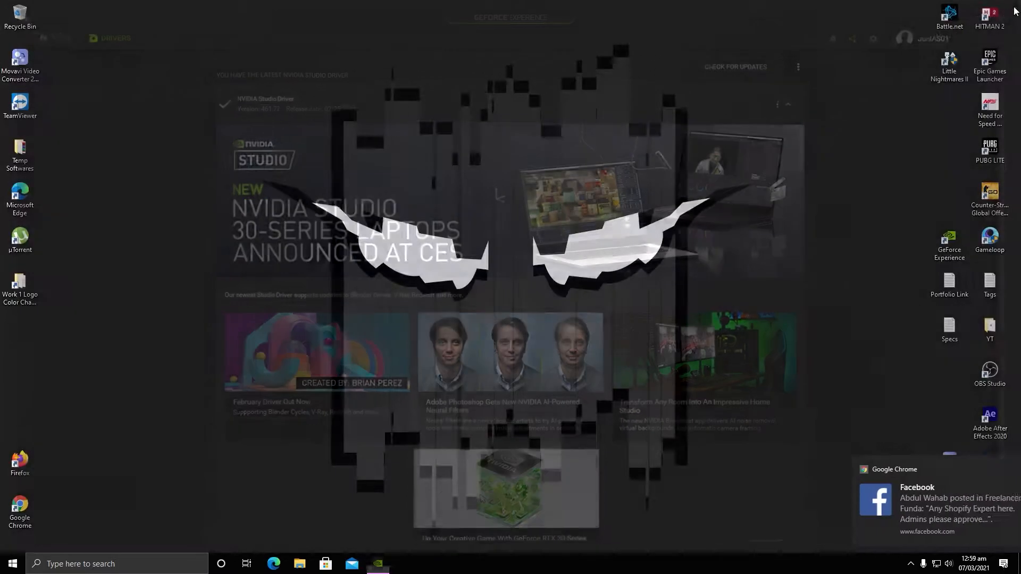
click(997, 470)
click(910, 563)
right_click(903, 542)
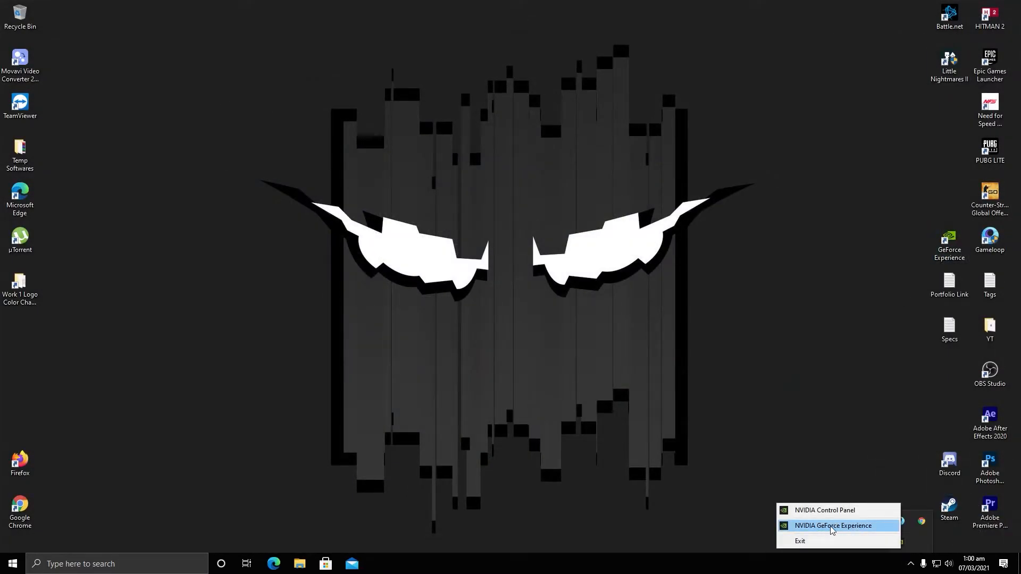
click(840, 512)
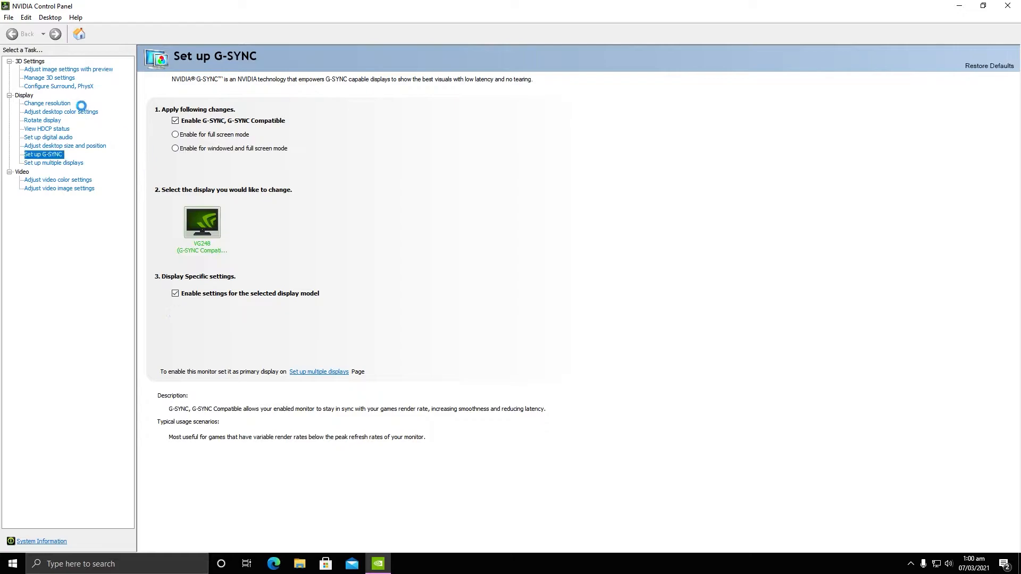
Set the image settings with preview to use the advanced 3D image settings and apply the change.
click(62, 71)
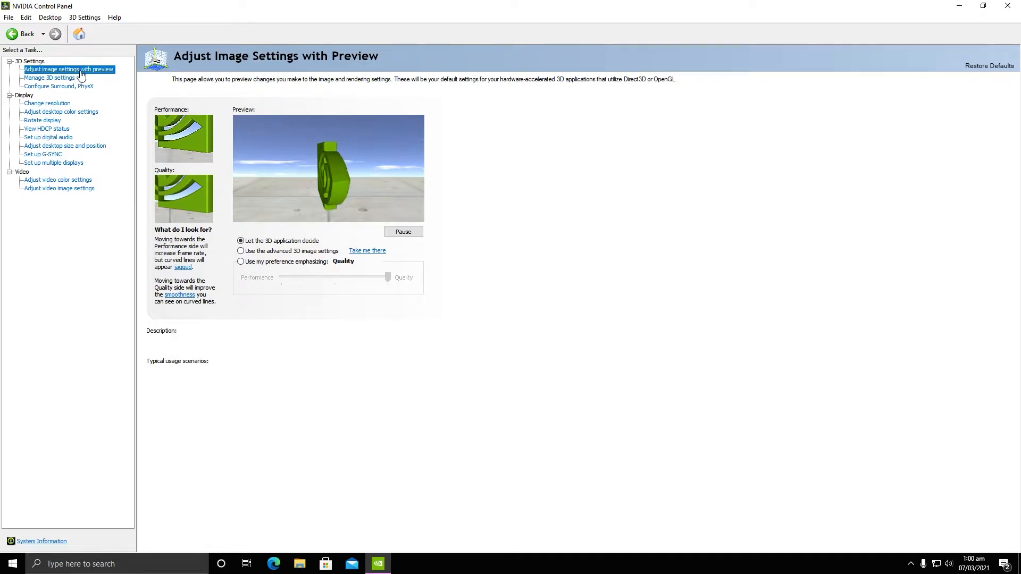
mouse_move(250, 254)
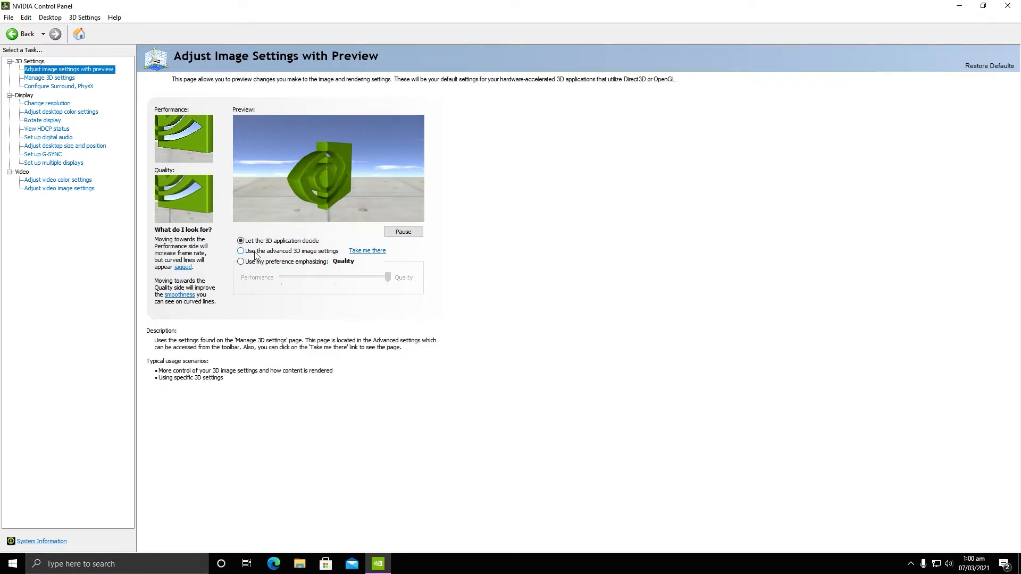
click(287, 252)
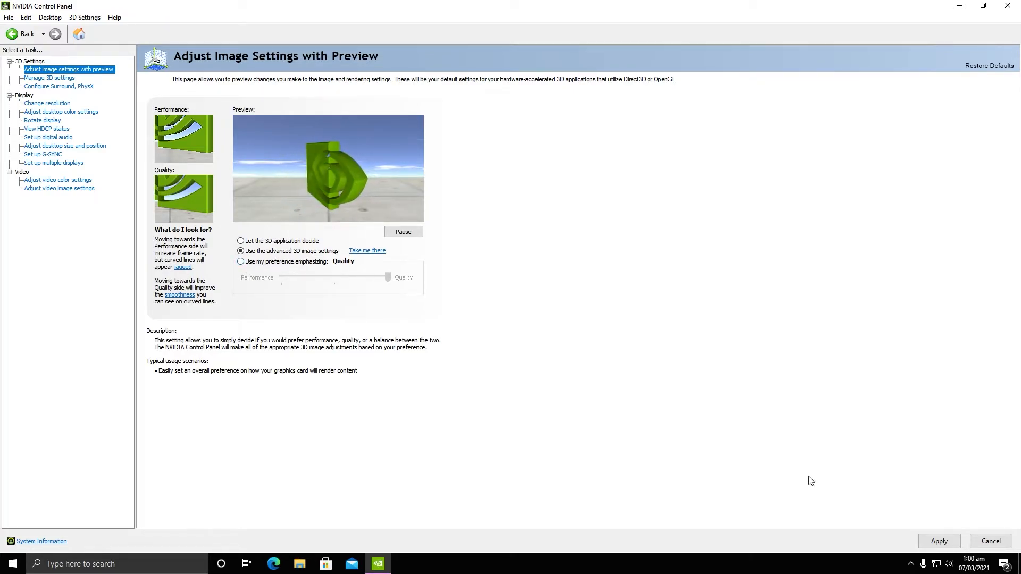
click(940, 542)
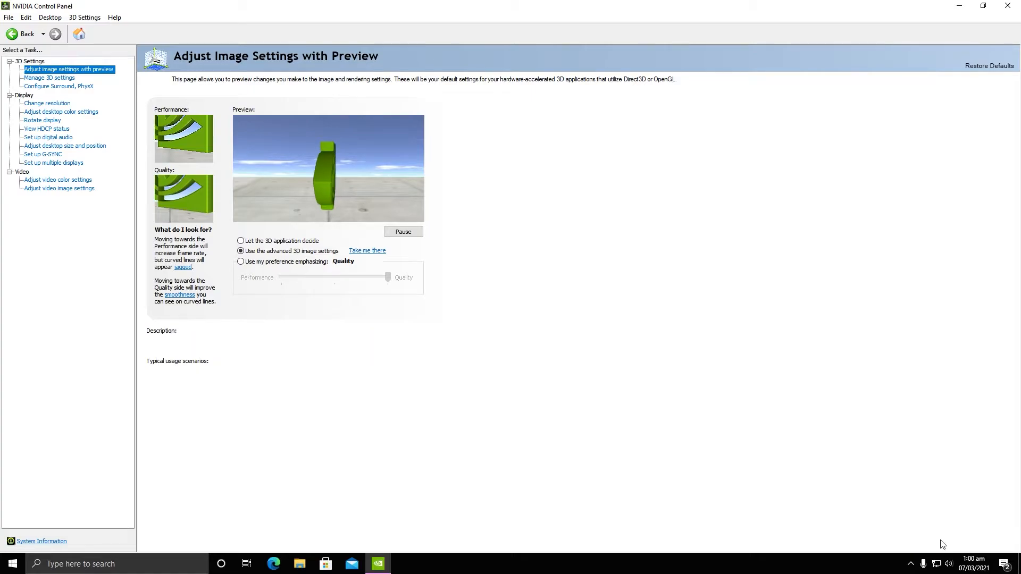
In the global 3D settings, turn on Image Sharpening with sharpen 0.50 and ignore film grain 0.17, and enable GPU scaling.
click(53, 82)
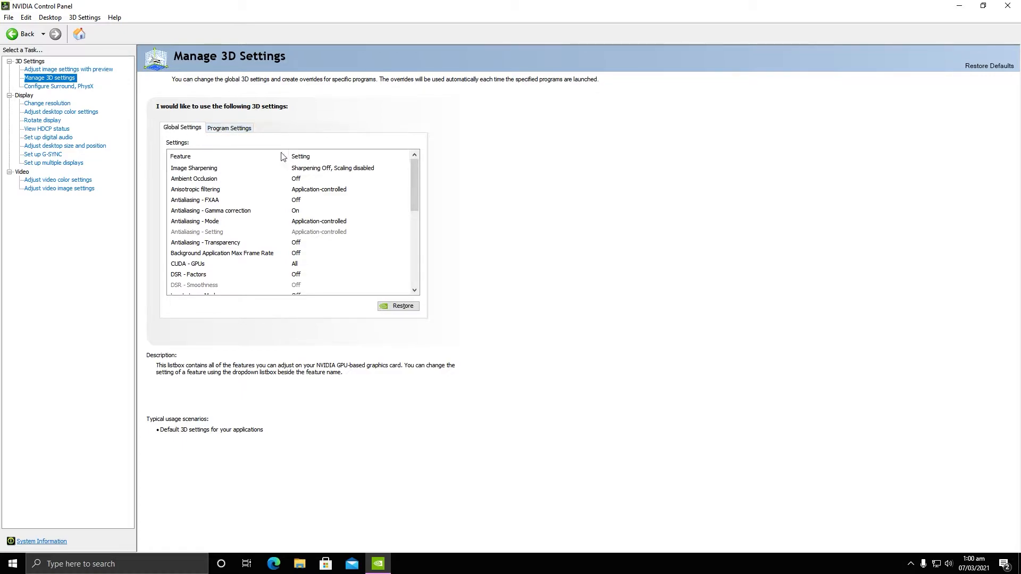
click(320, 170)
click(321, 169)
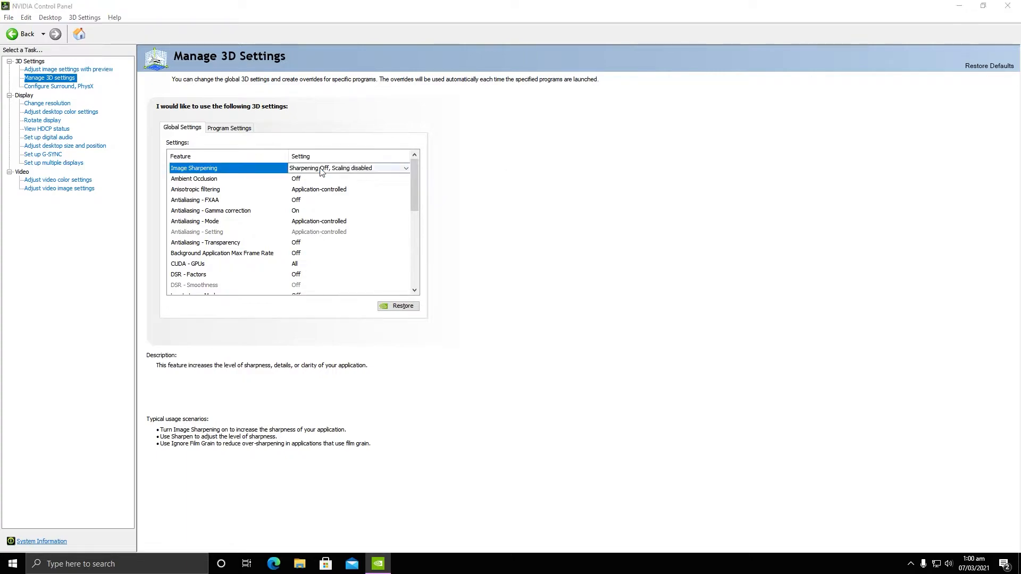
click(363, 170)
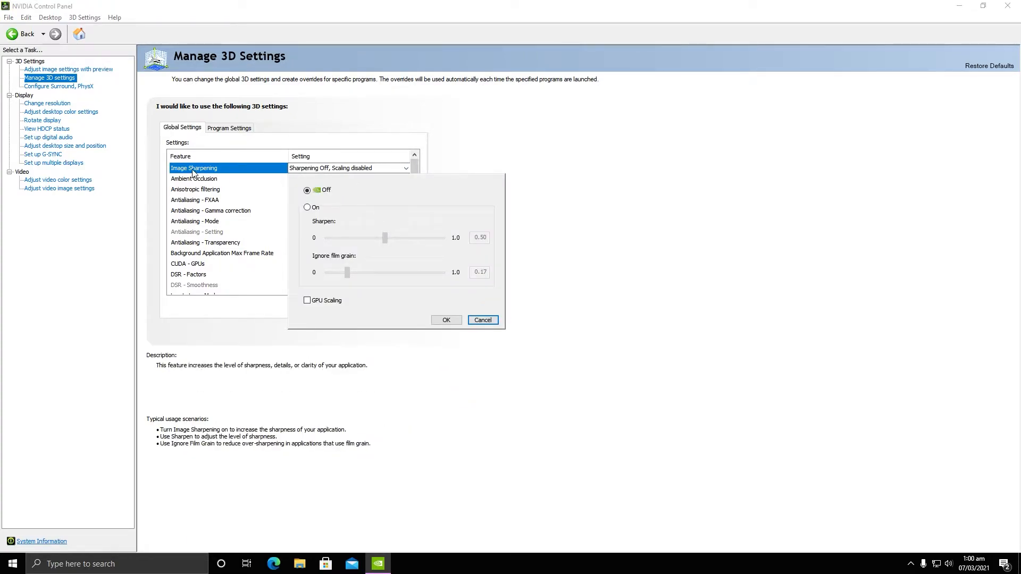
click(308, 208)
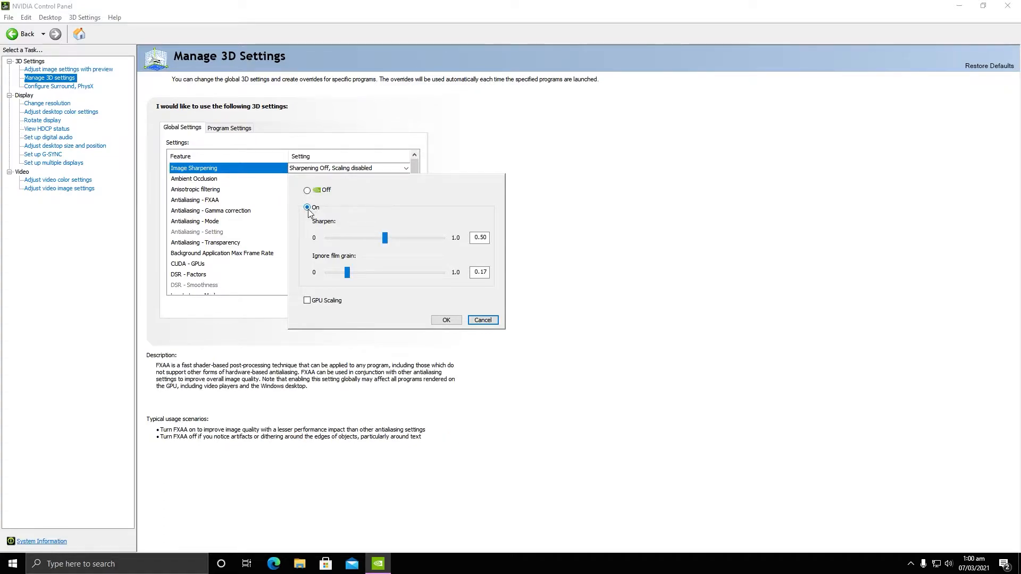
click(308, 301)
click(447, 320)
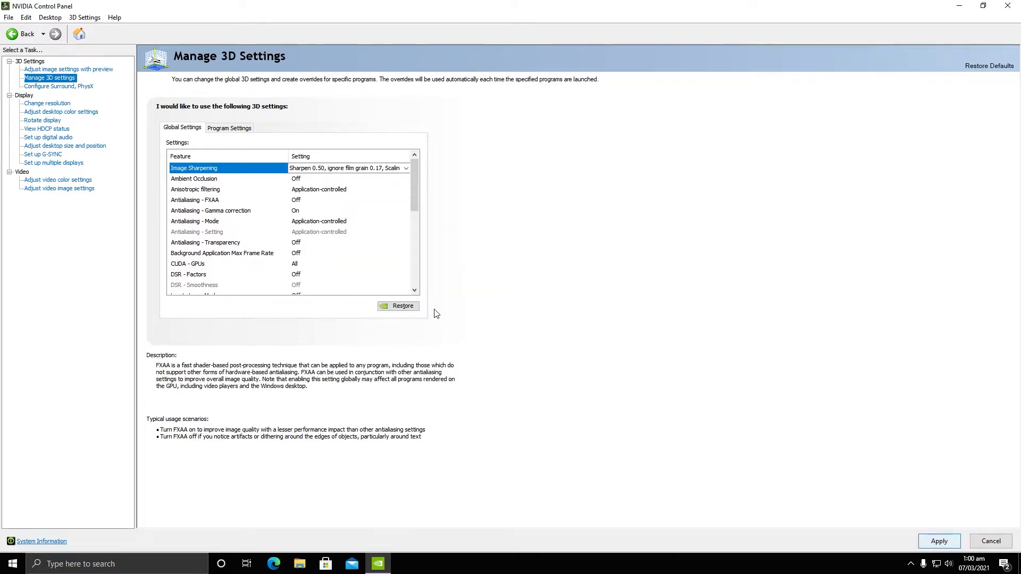
Set Ambient Occlusion to Quality and Anisotropic filtering to 16x in the global 3D settings.
click(306, 181)
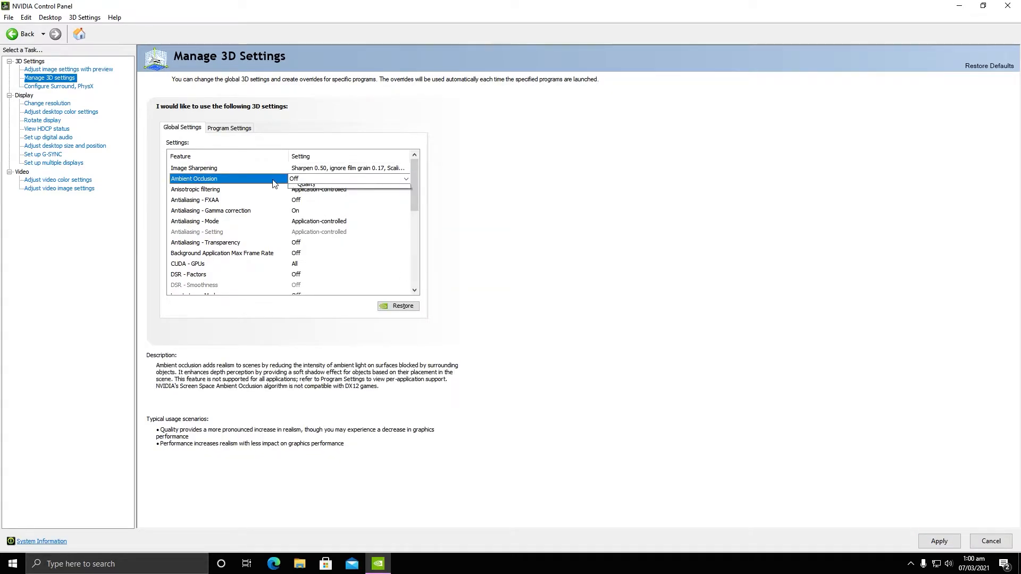
click(306, 180)
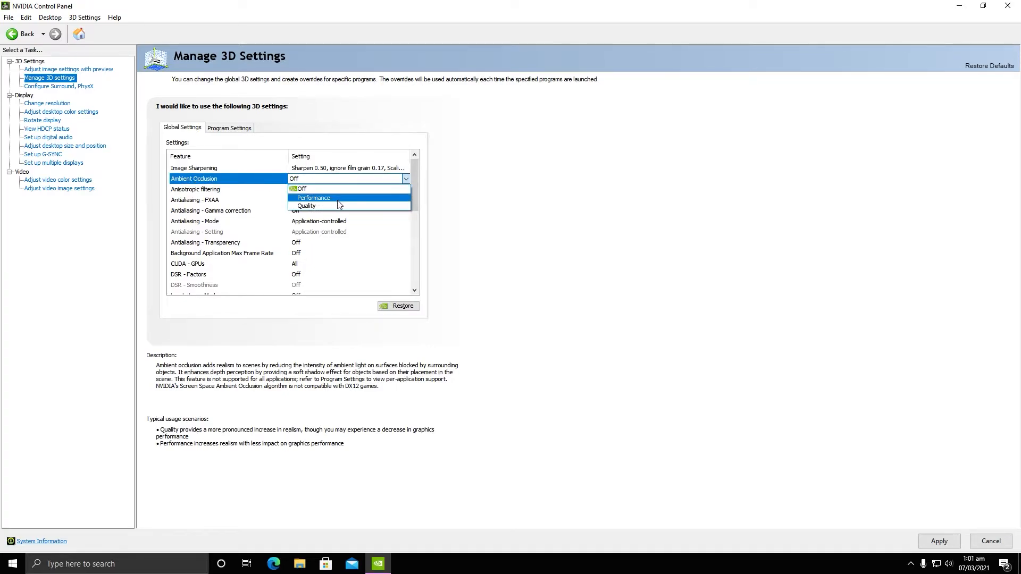
click(316, 205)
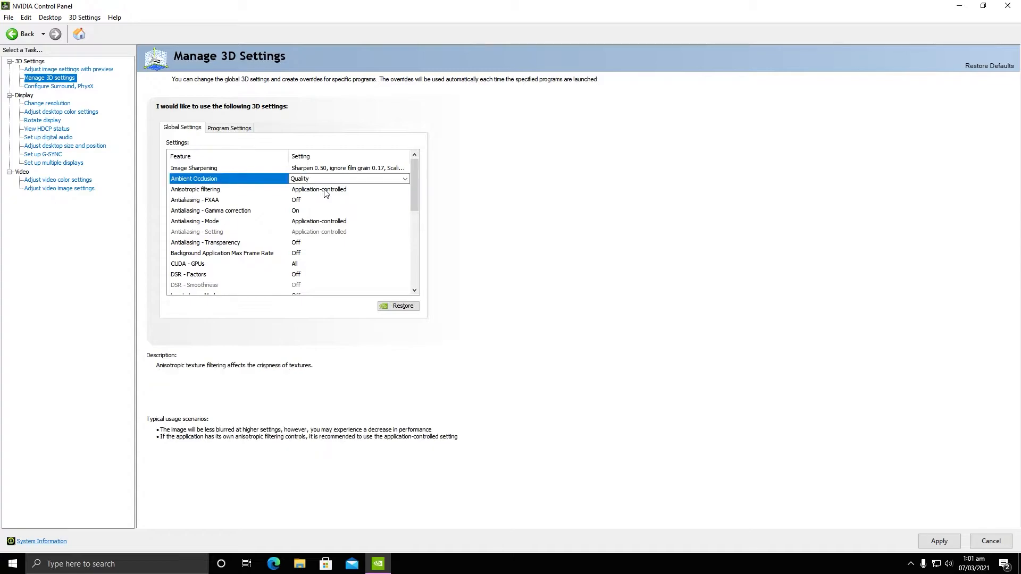
click(326, 191)
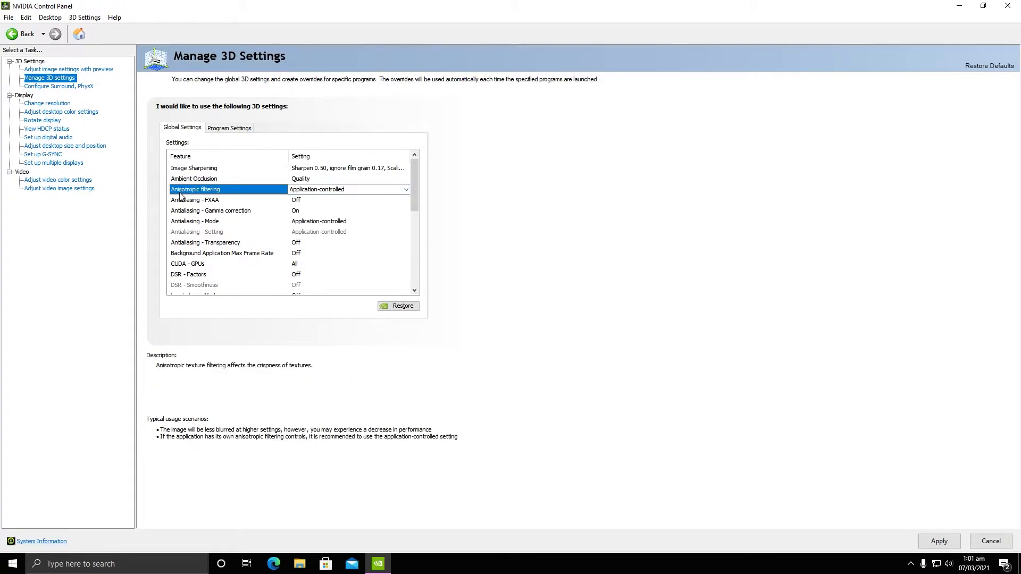
click(334, 191)
click(330, 242)
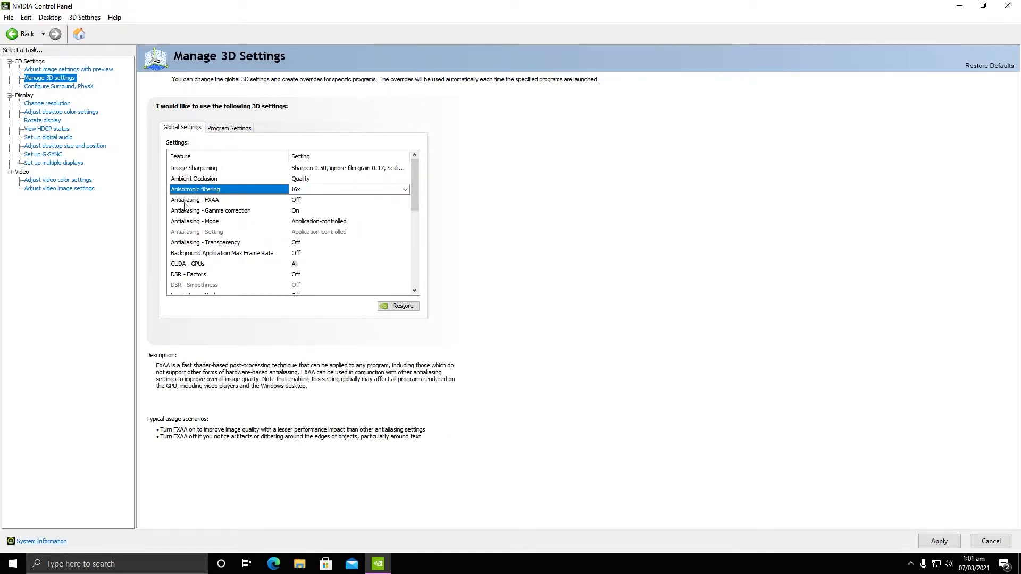
Turn on Antialiasing - FXAA and keep Antialiasing - Gamma correction set to On.
click(221, 203)
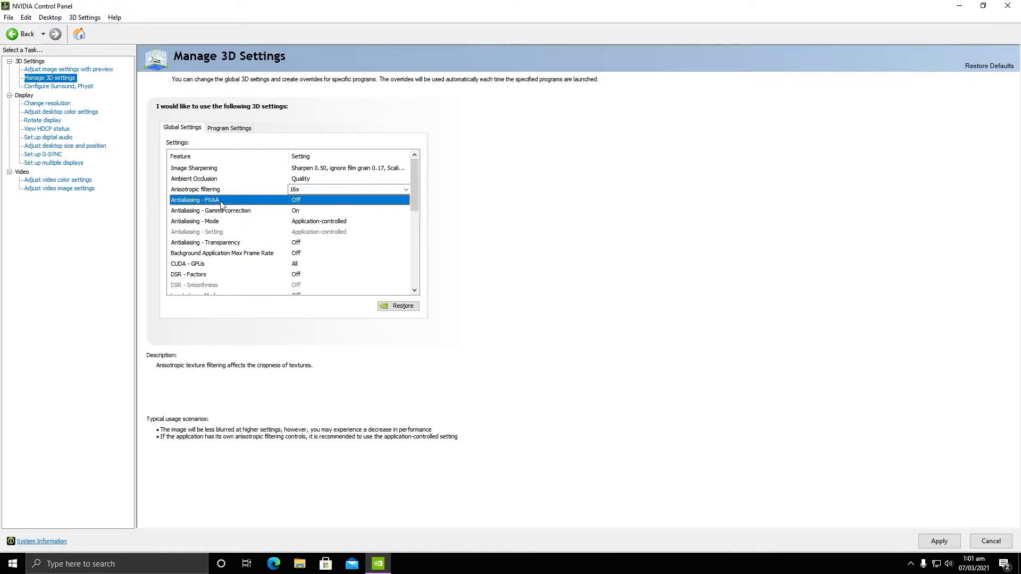
click(307, 200)
click(310, 220)
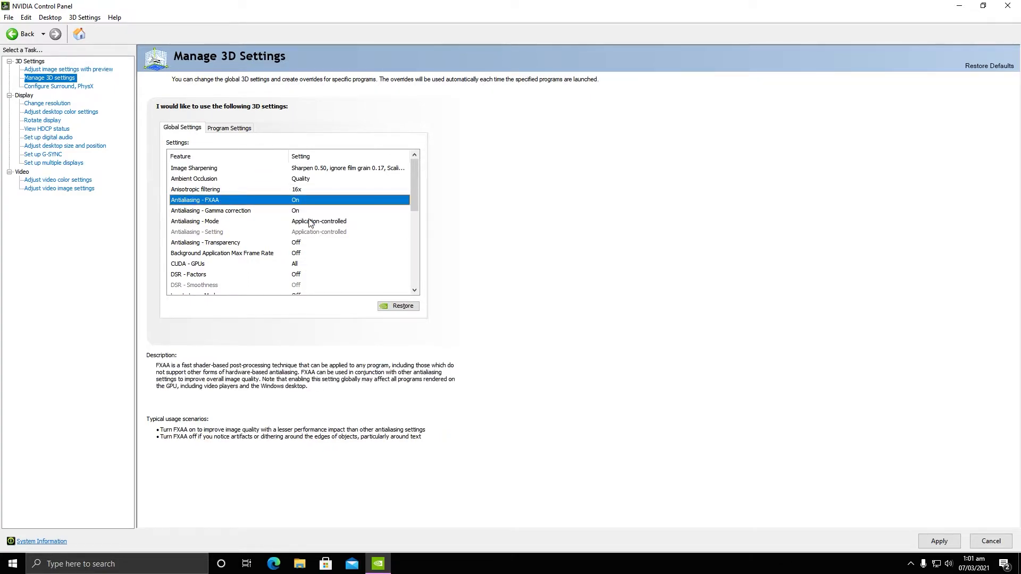
click(306, 211)
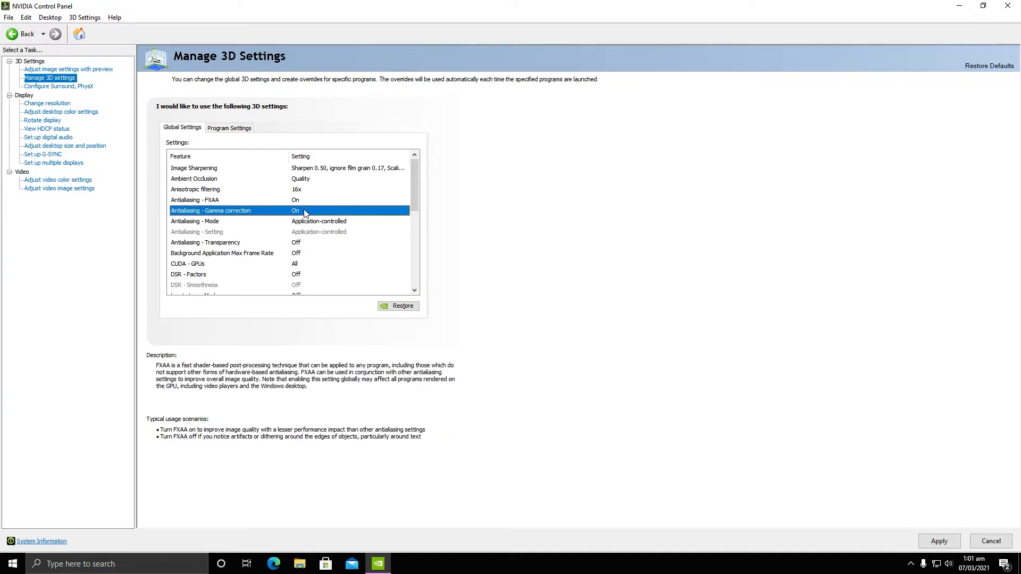
click(305, 211)
click(305, 211)
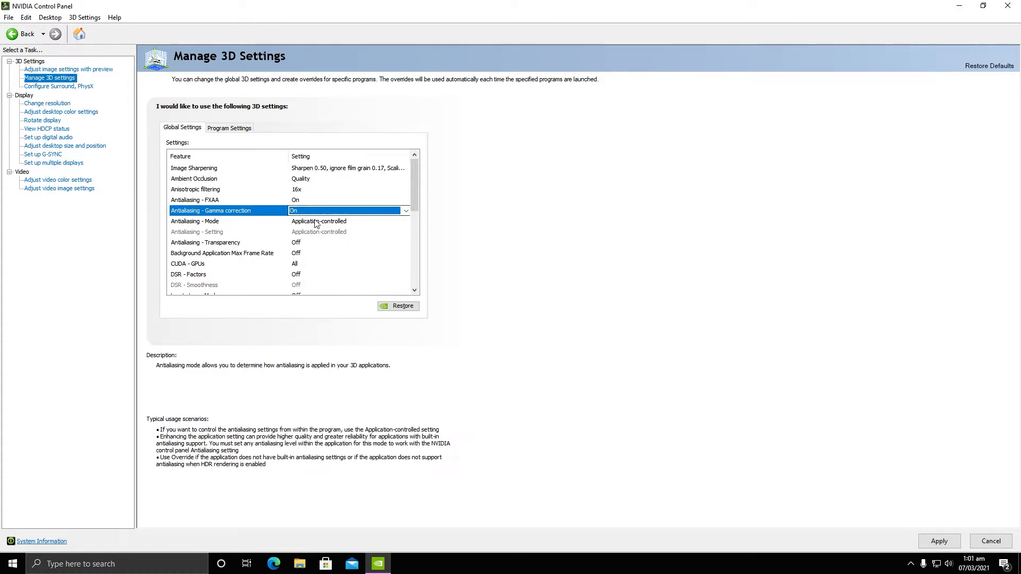
Set the antialiasing mode to override any application setting and the antialiasing setting to 8x.
click(316, 223)
click(316, 223)
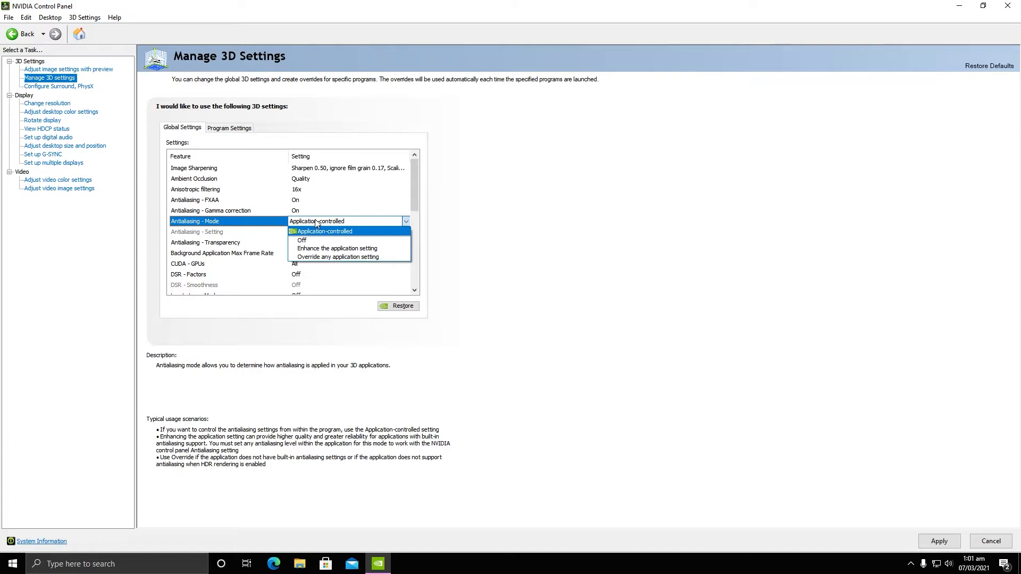
click(322, 257)
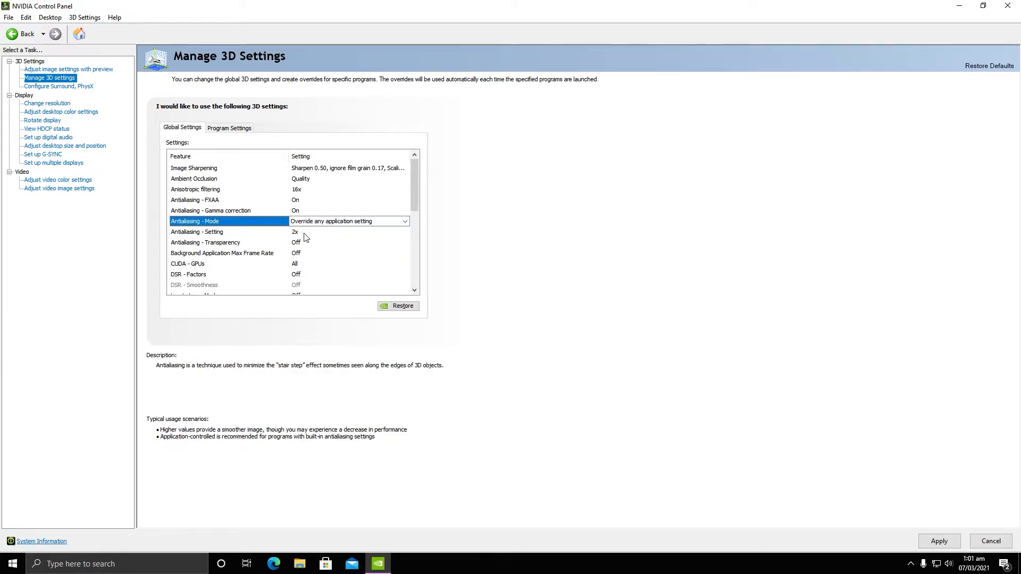
click(306, 234)
click(306, 234)
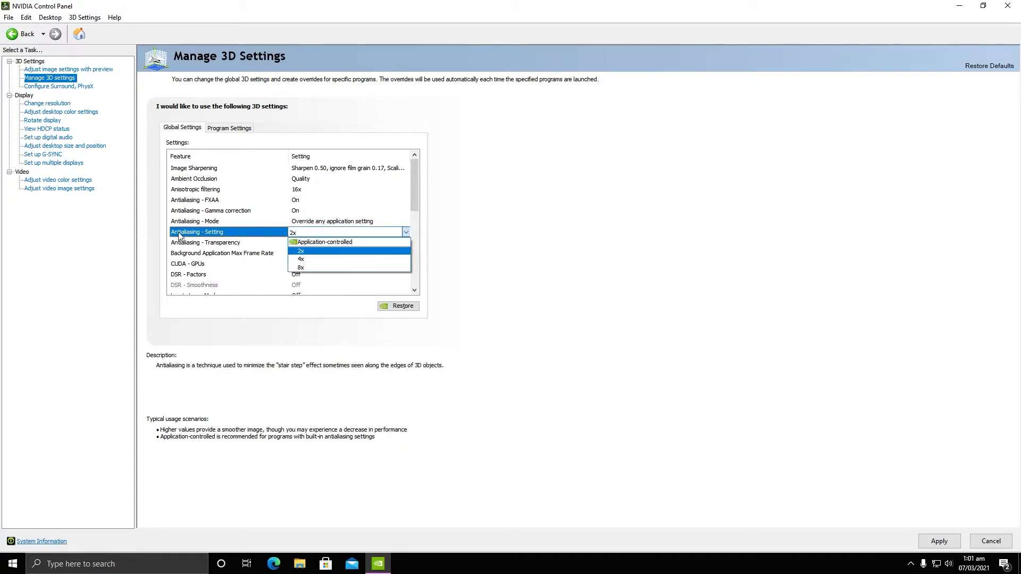
click(319, 268)
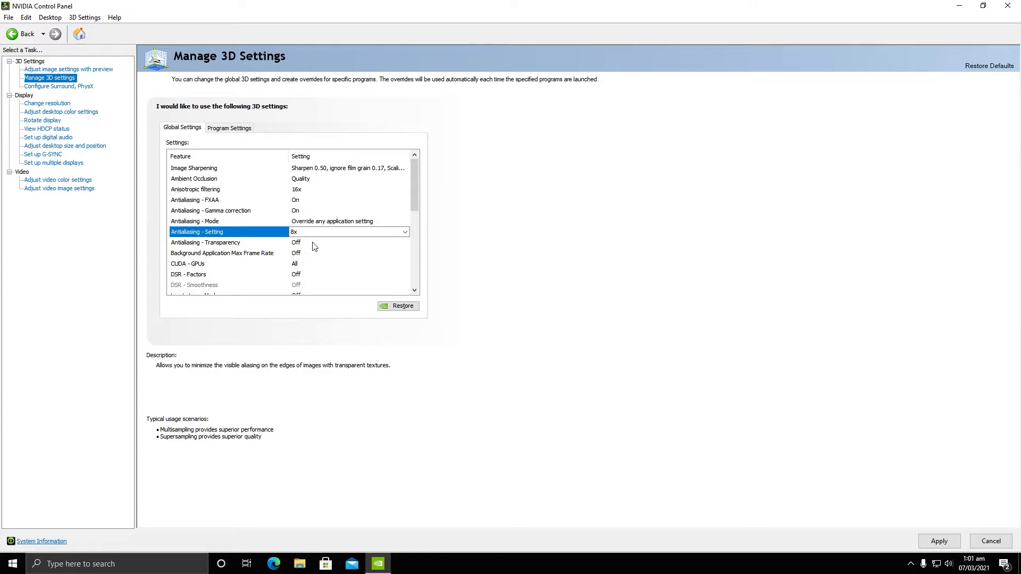
Set Antialiasing - Transparency to 8x (supersample).
click(313, 243)
click(314, 242)
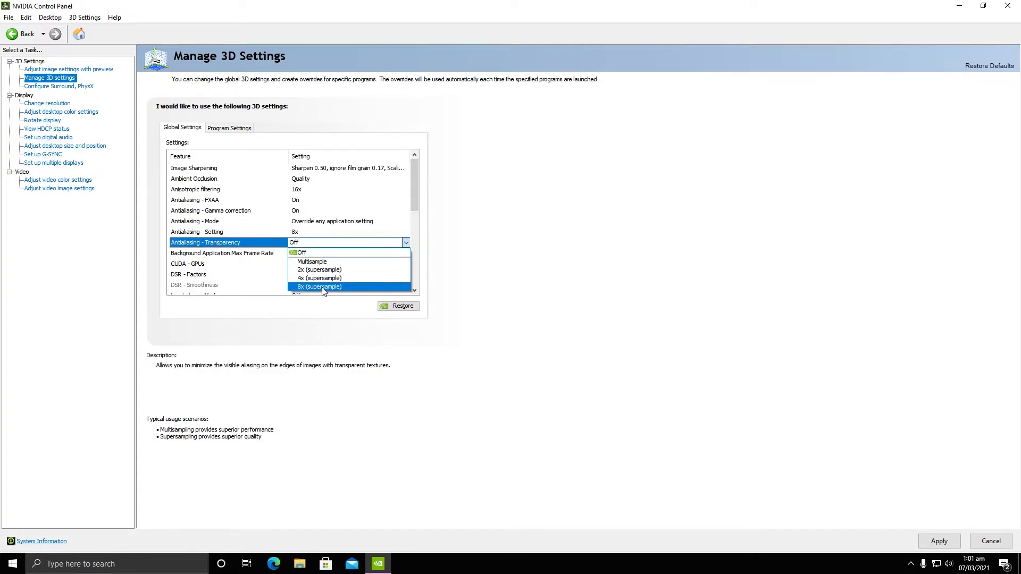
click(326, 287)
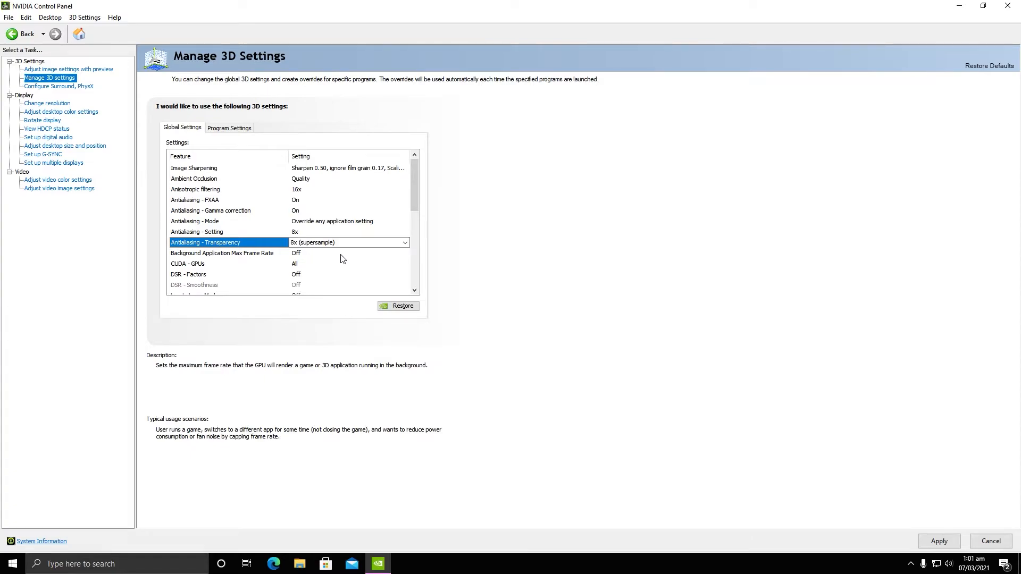
Keep Background Application Max Frame Rate set to Off and CUDA - GPUs set to All.
drag(413, 170, 413, 187)
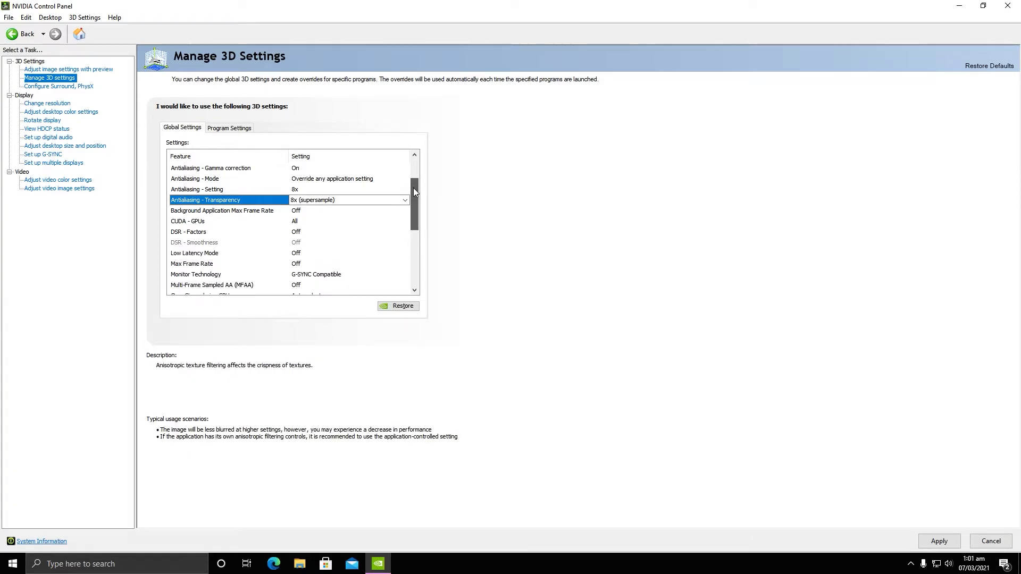
click(313, 214)
click(312, 213)
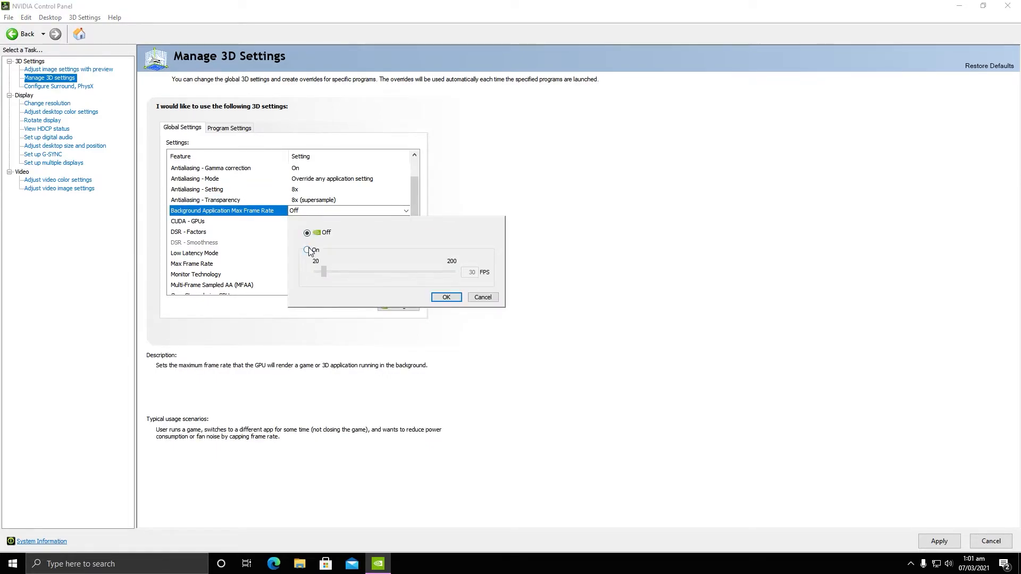
click(447, 297)
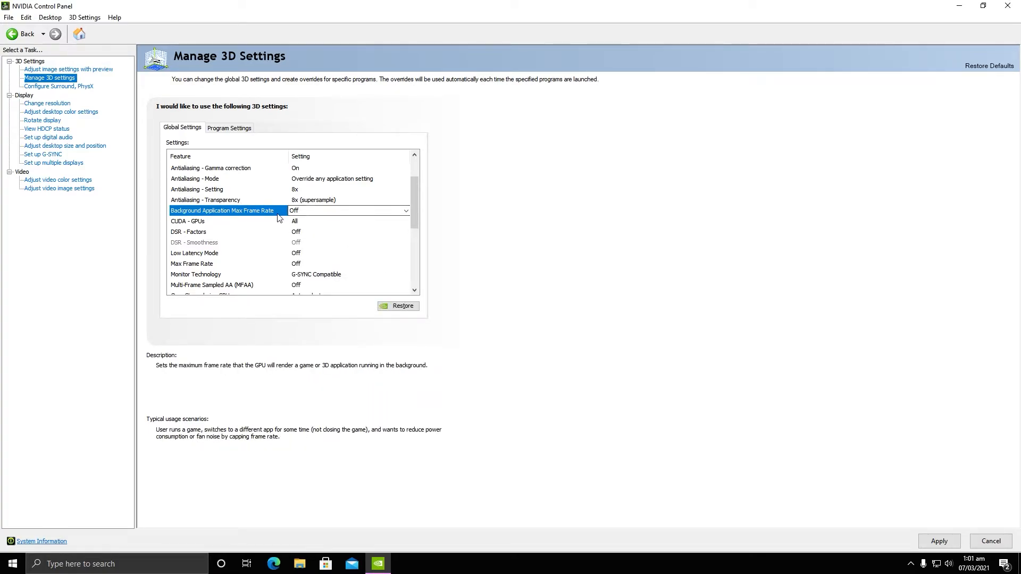
click(202, 224)
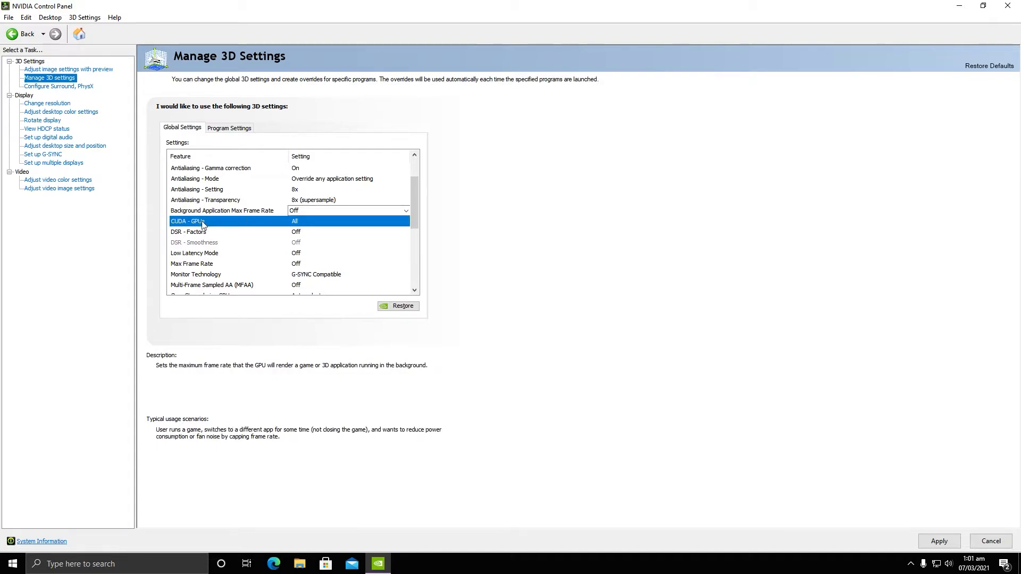
click(316, 223)
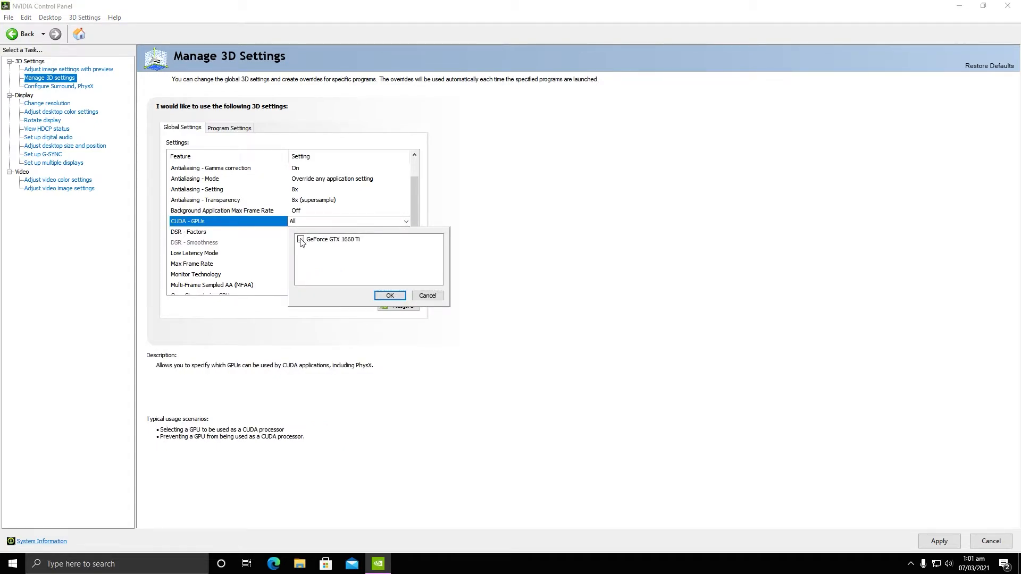
click(387, 296)
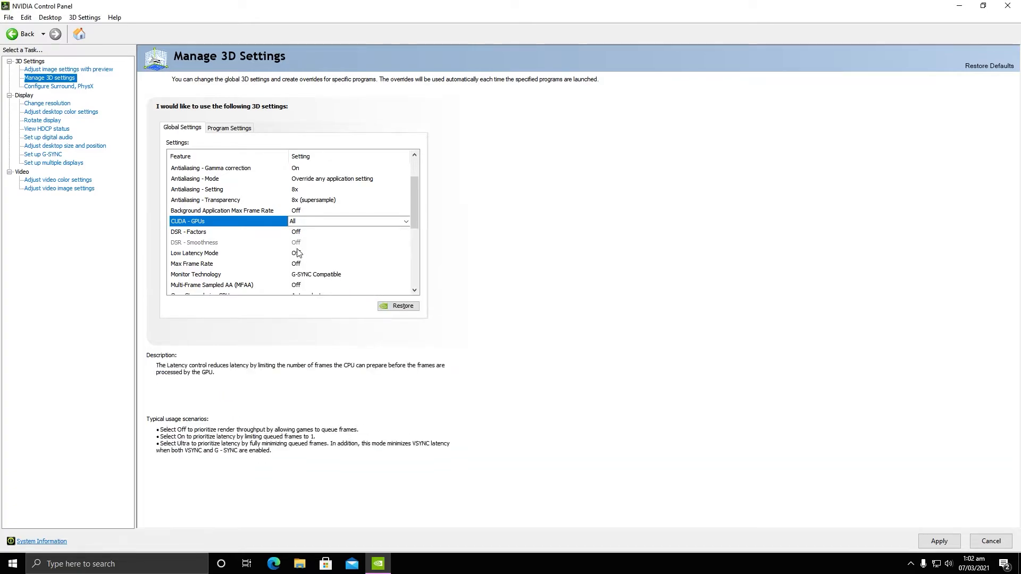
Set DSR - Factors to 4.00x (native resolution) and DSR - Smoothness to 100%.
click(193, 234)
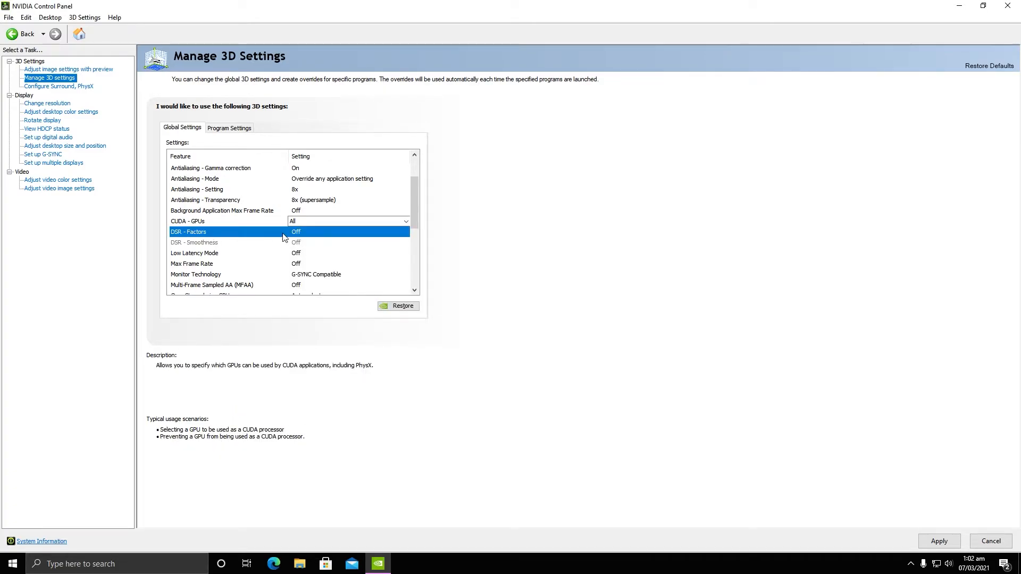
click(319, 232)
click(301, 304)
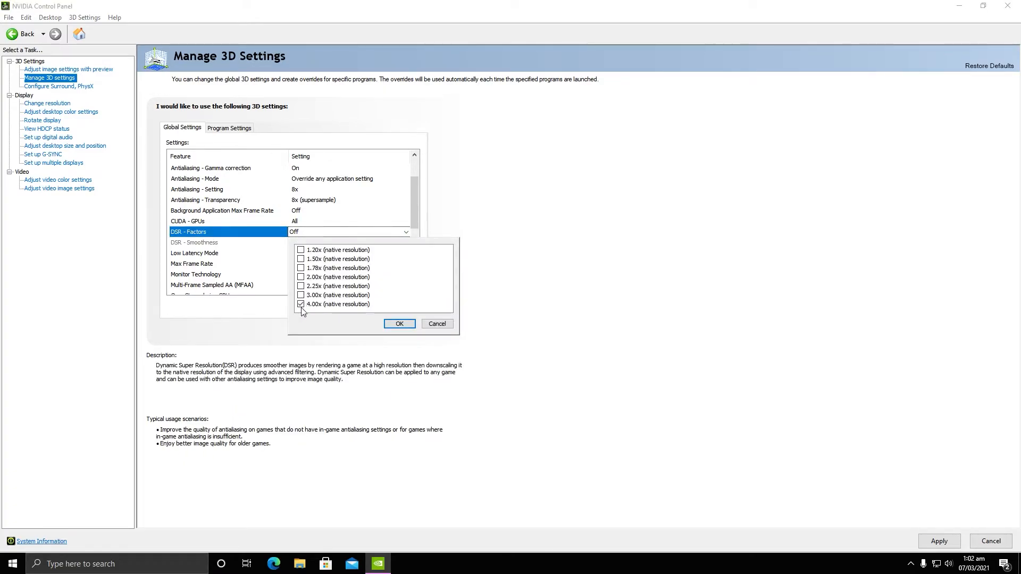
click(397, 324)
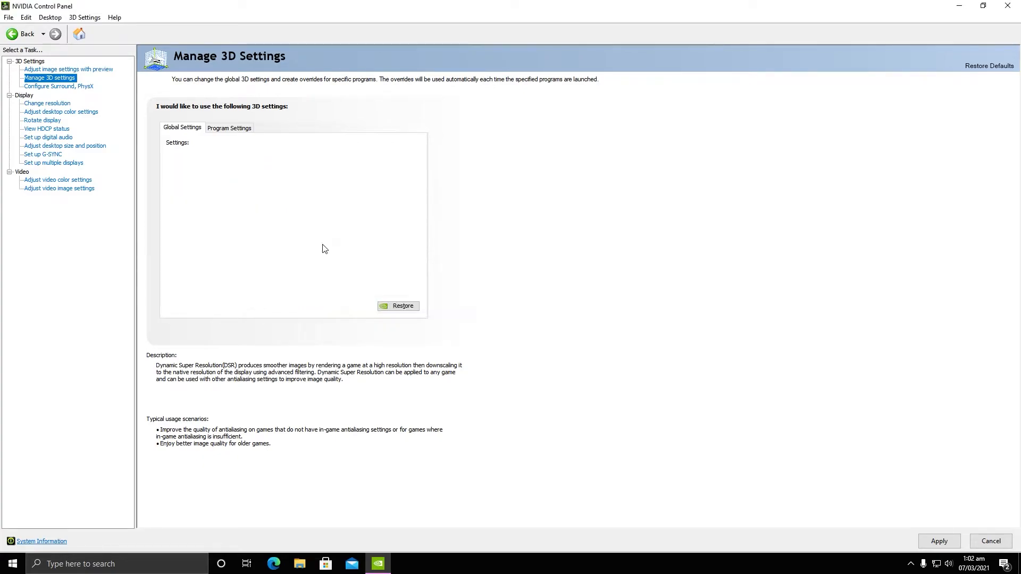
drag(416, 190, 407, 230)
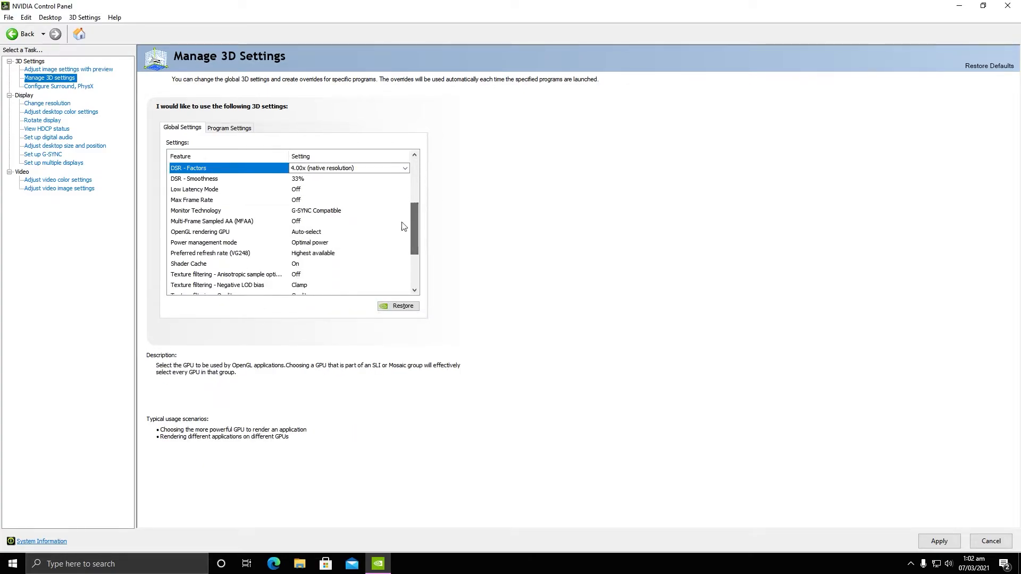
click(299, 181)
click(300, 179)
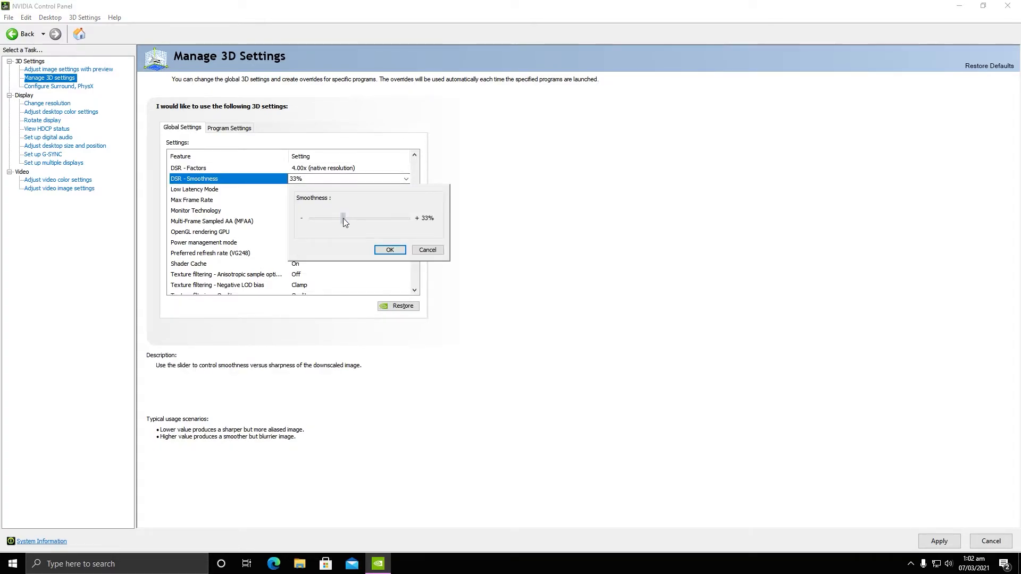
click(389, 251)
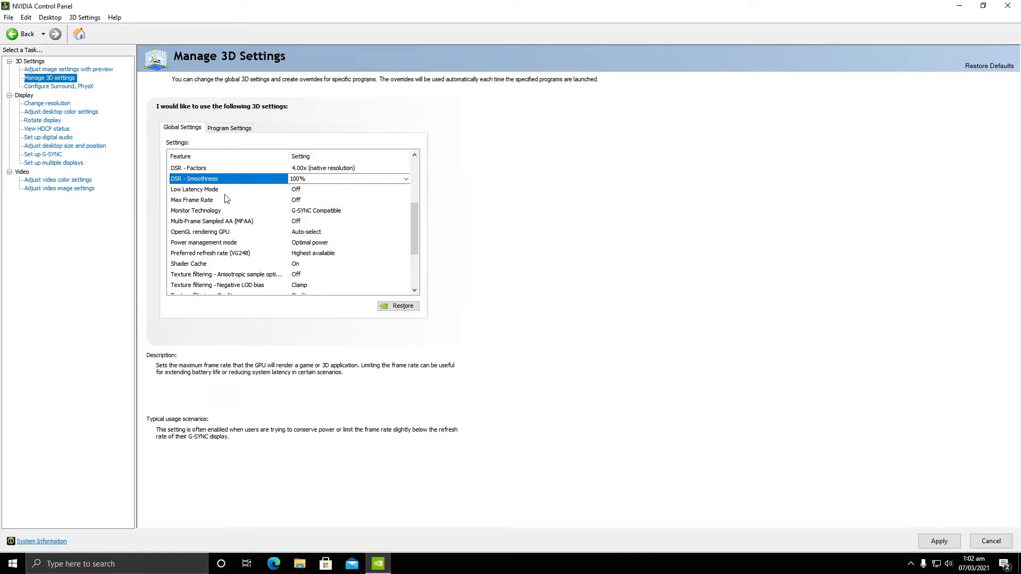
Set Low Latency Mode to On in the global 3D settings.
click(204, 191)
click(291, 190)
click(292, 190)
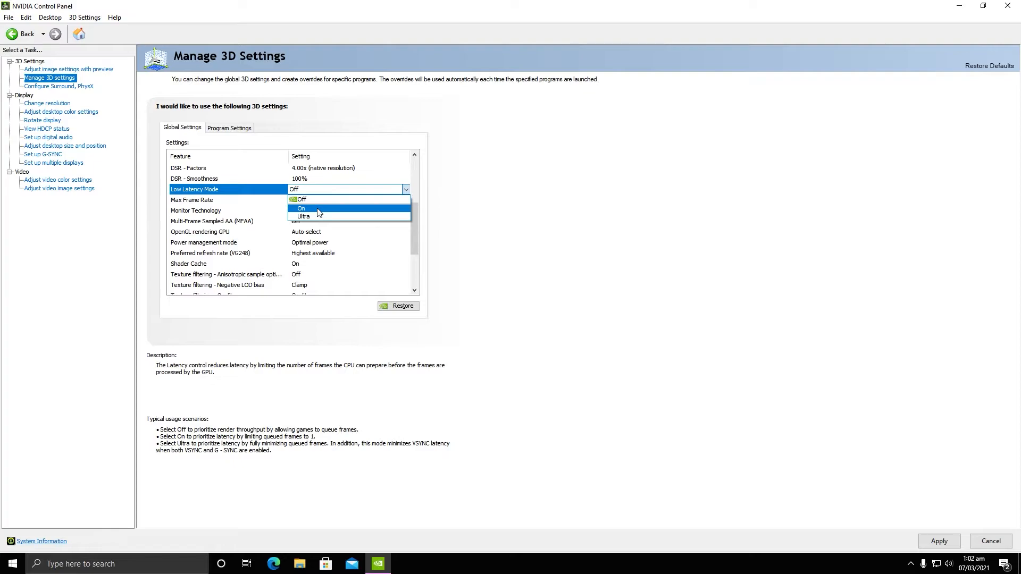
click(318, 209)
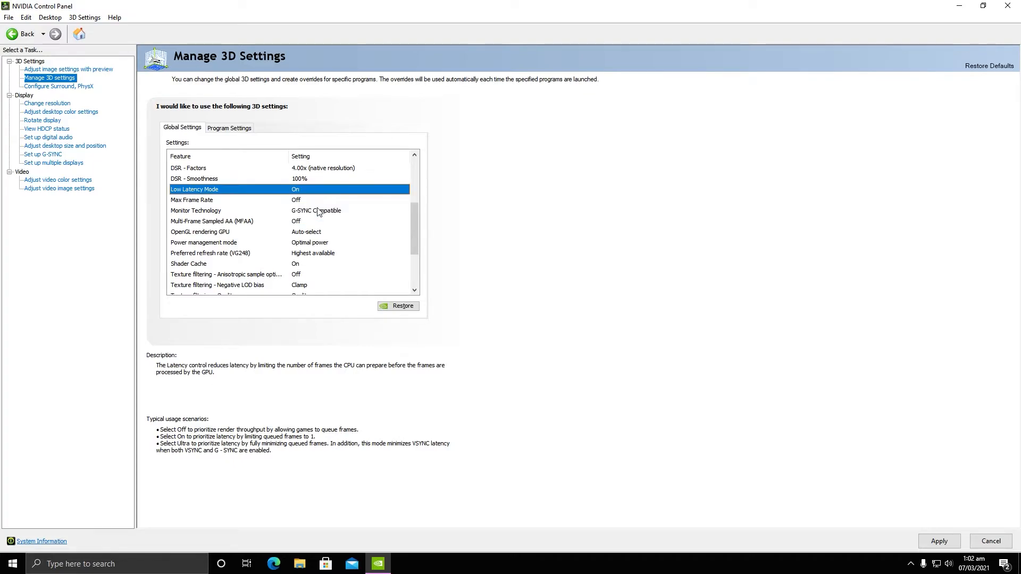
Keep Max Frame Rate set to Off in the global 3D settings.
drag(416, 178, 415, 208)
click(305, 223)
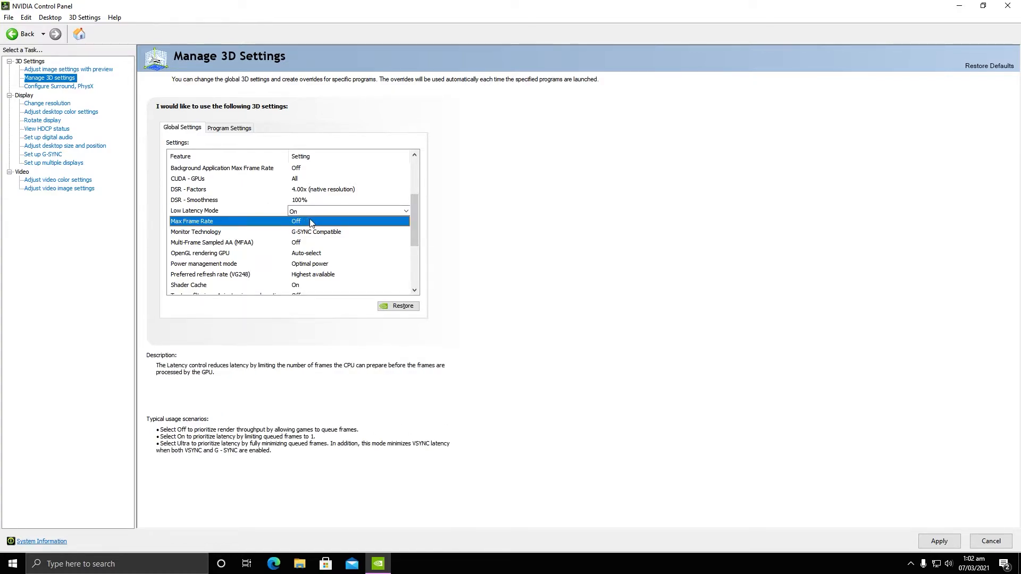
click(305, 222)
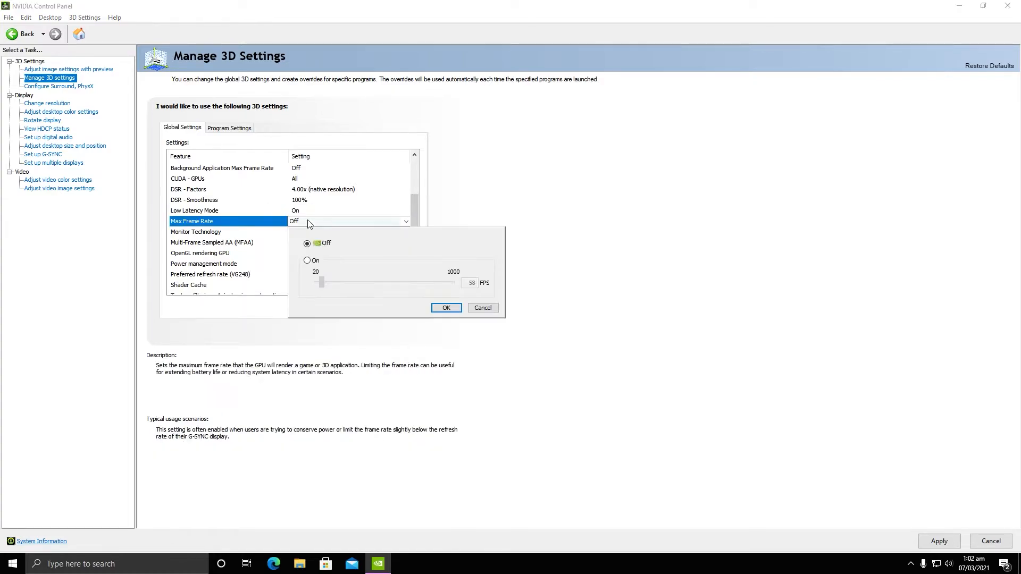
click(446, 308)
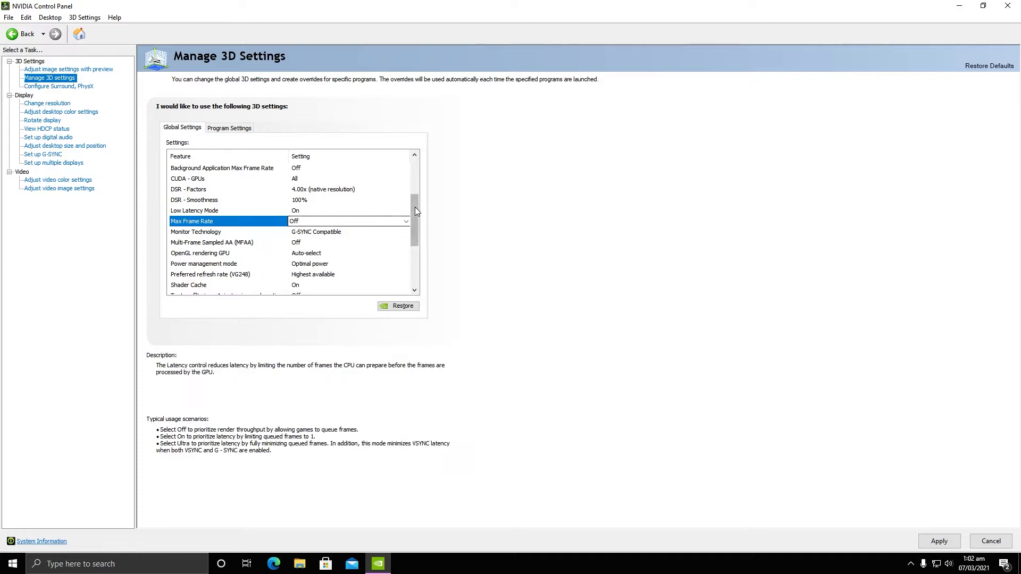
Set Monitor Technology to G-SYNC Compatible in the global 3D settings.
drag(415, 206, 413, 218)
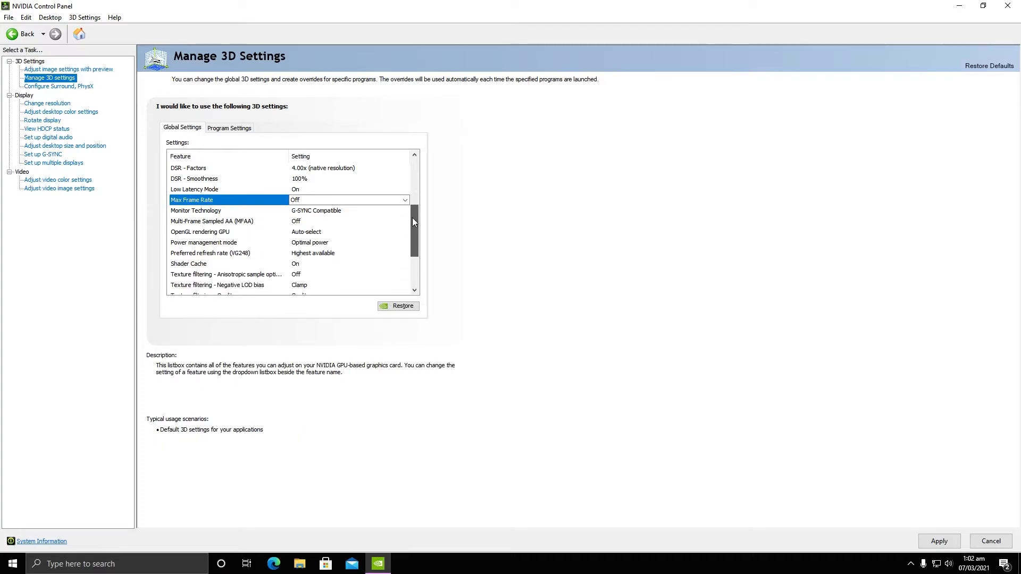
click(323, 213)
click(331, 212)
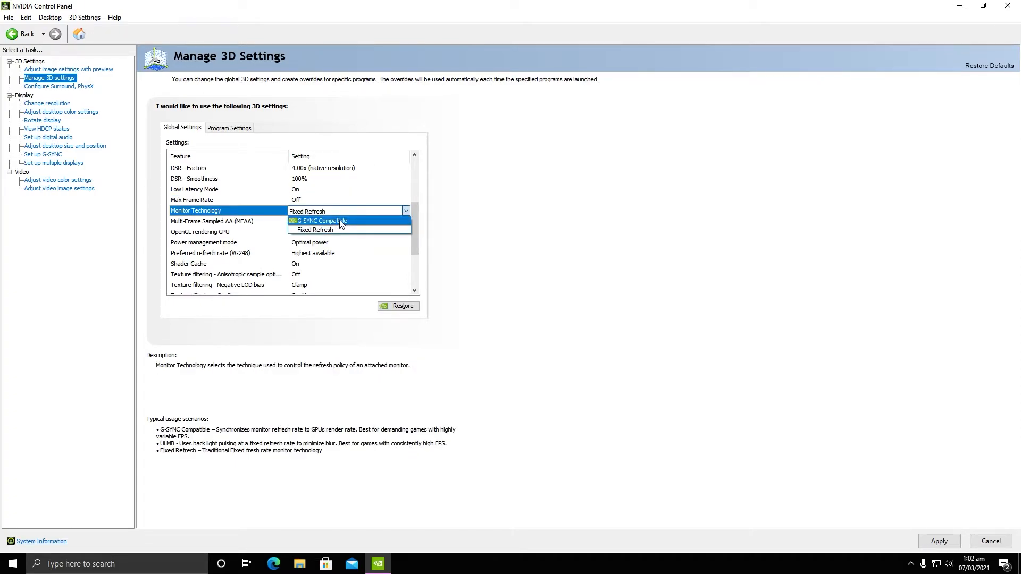
click(342, 221)
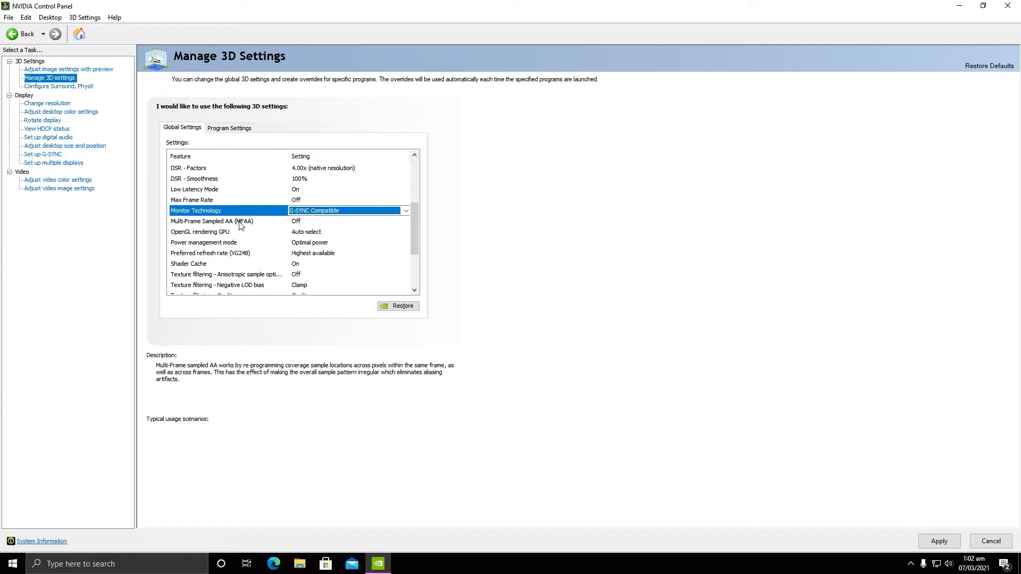
Set Multi-Frame Sampled AA (MFAA) to On.
click(310, 222)
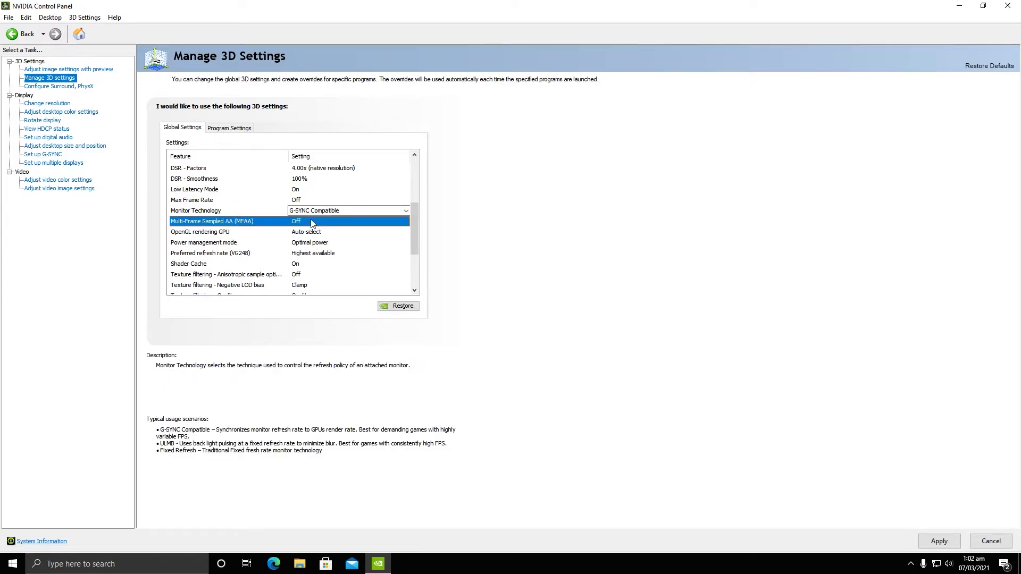
click(312, 222)
click(312, 242)
scroll(222, 231, up, 4)
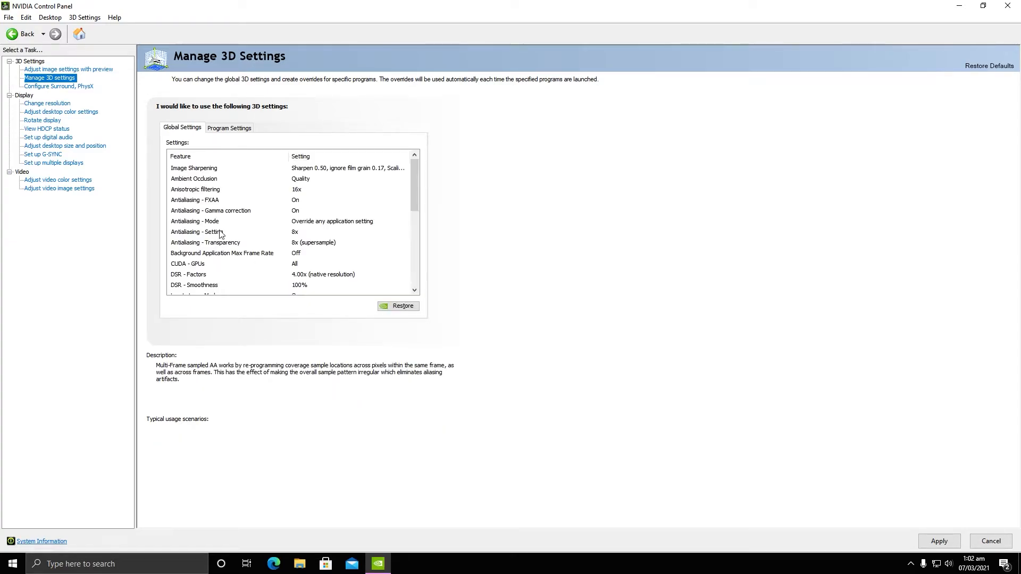
Set OpenGL rendering GPU to GeForce GTX 1660 Ti.
drag(412, 189, 411, 223)
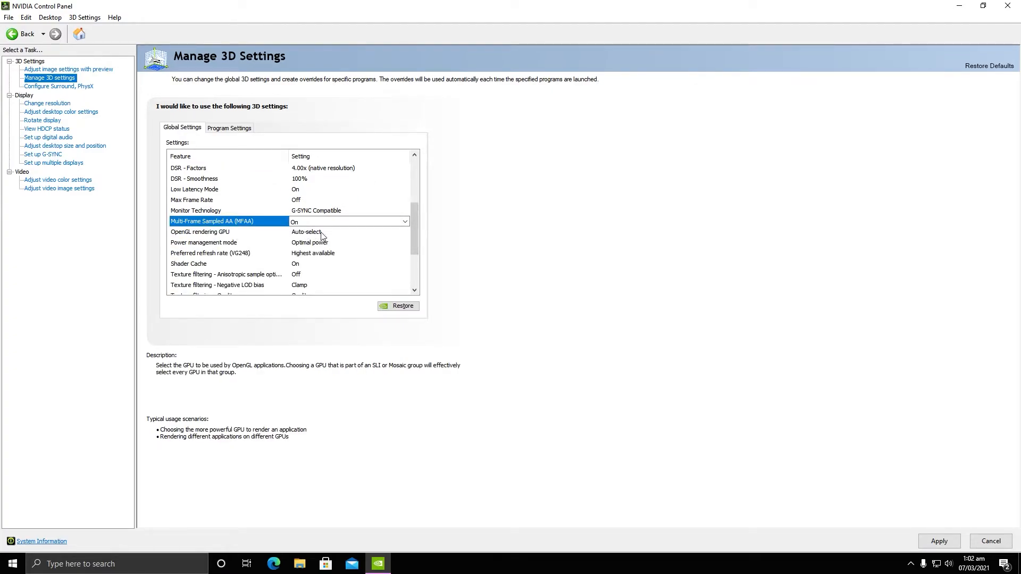
click(322, 234)
click(322, 236)
click(340, 249)
scroll(407, 233, up, 4)
Set the Texture filtering anisotropic sample optimization to On.
drag(414, 197, 414, 265)
scroll(413, 249, up, 2)
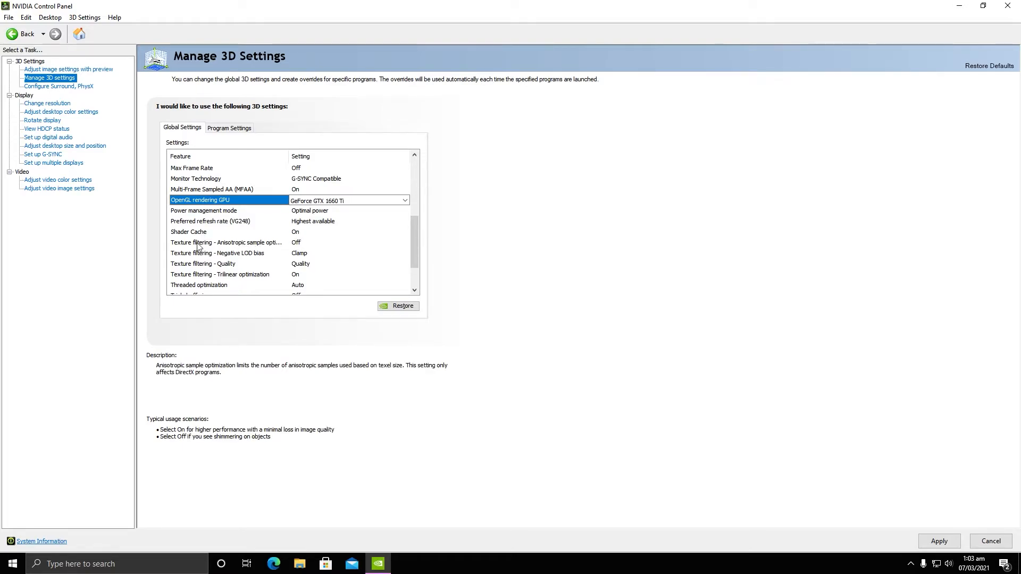
click(294, 243)
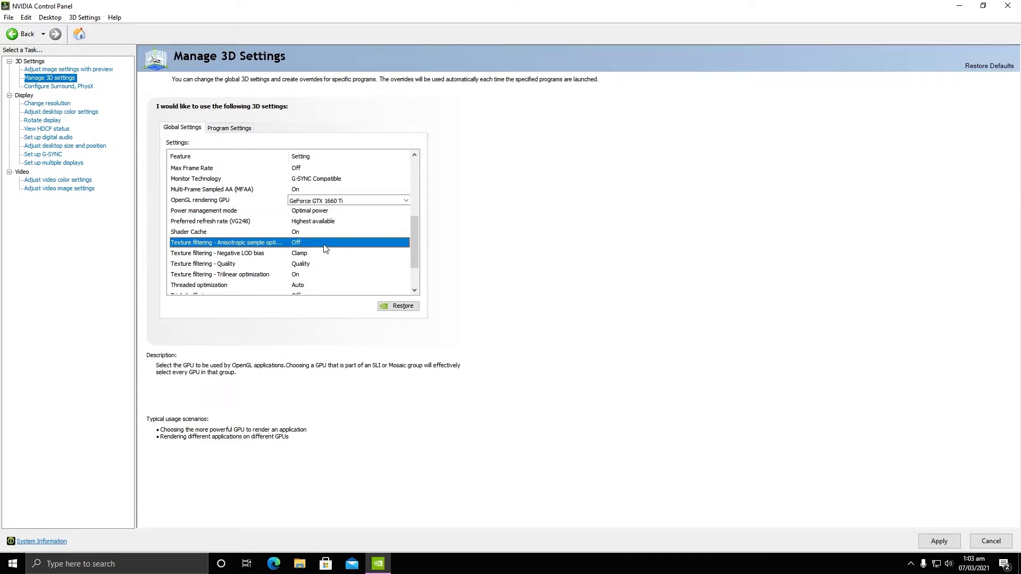
click(319, 245)
click(320, 262)
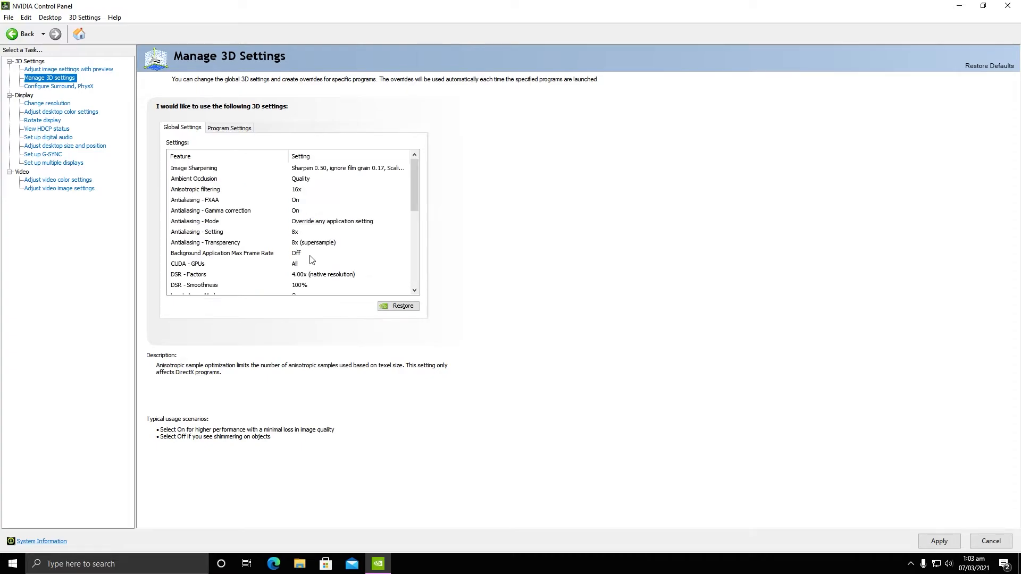
Keep Texture filtering - Negative LOD bias set to Clamp.
drag(415, 213, 413, 246)
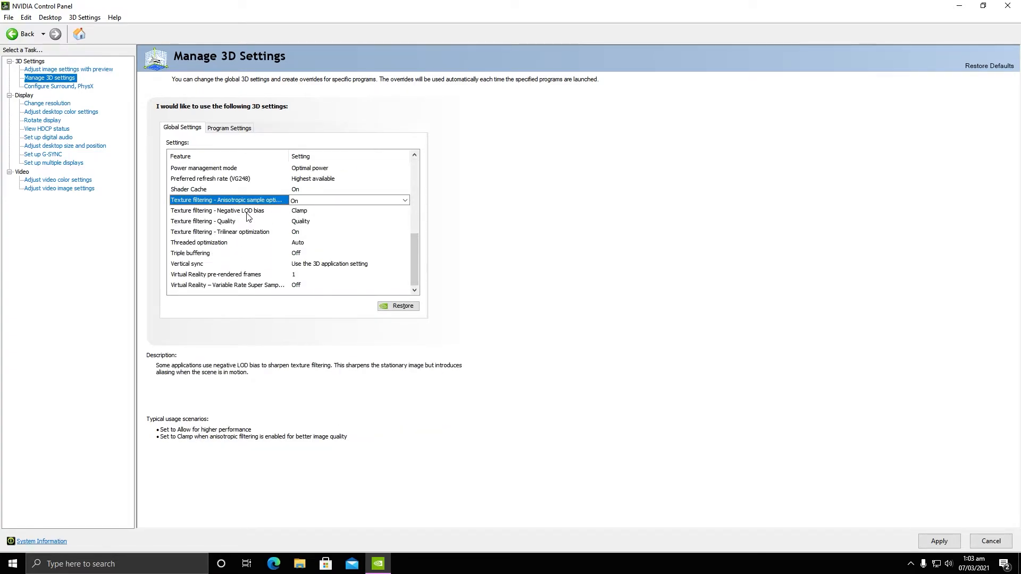
click(312, 215)
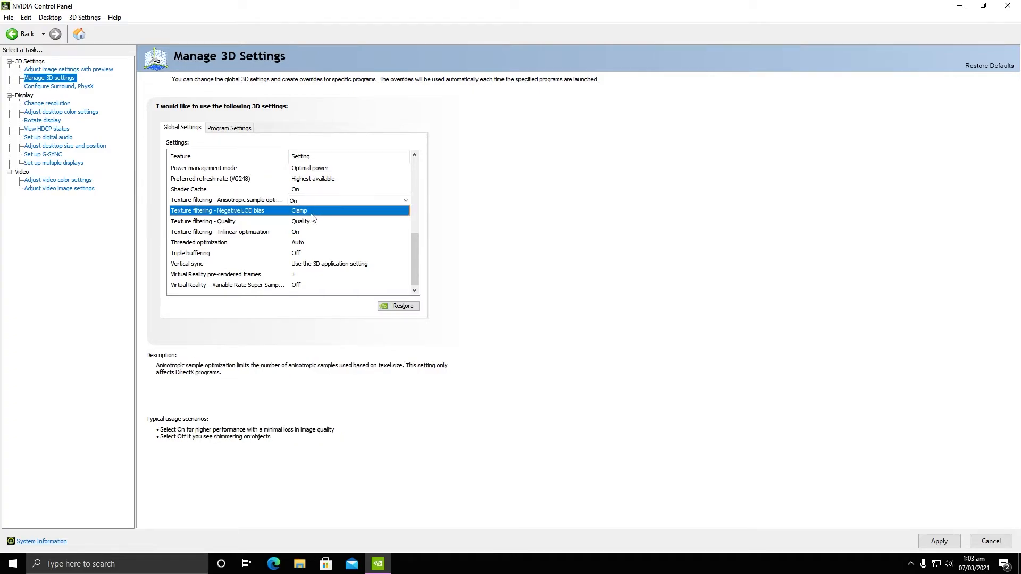
click(312, 213)
click(317, 230)
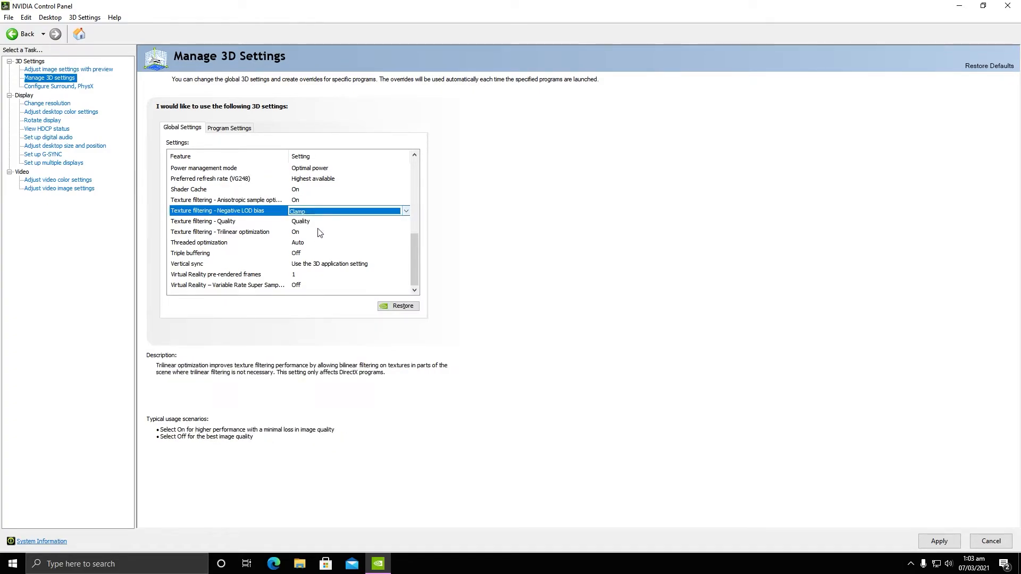
Set Texture filtering - Quality to High quality.
click(313, 223)
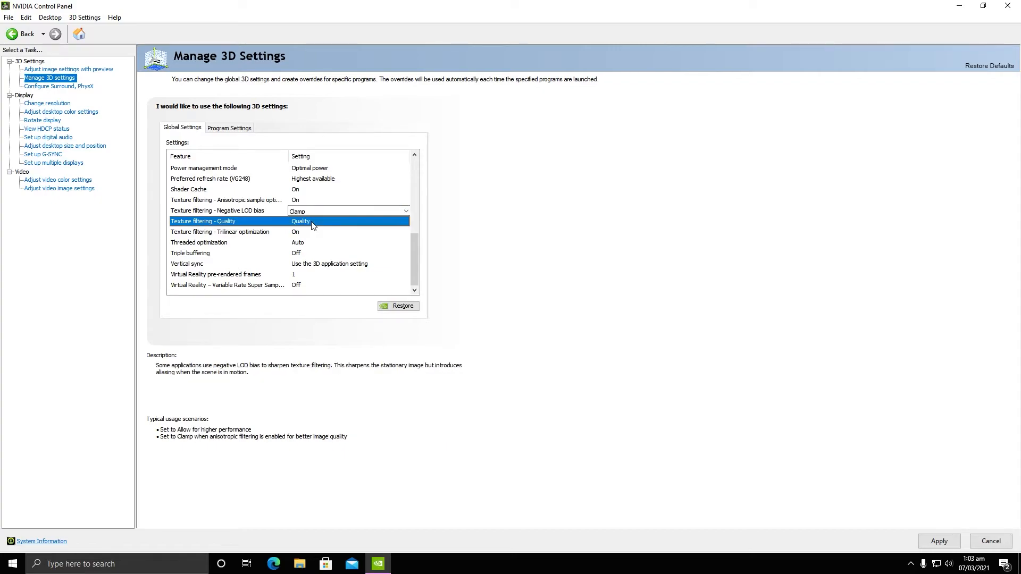
click(312, 222)
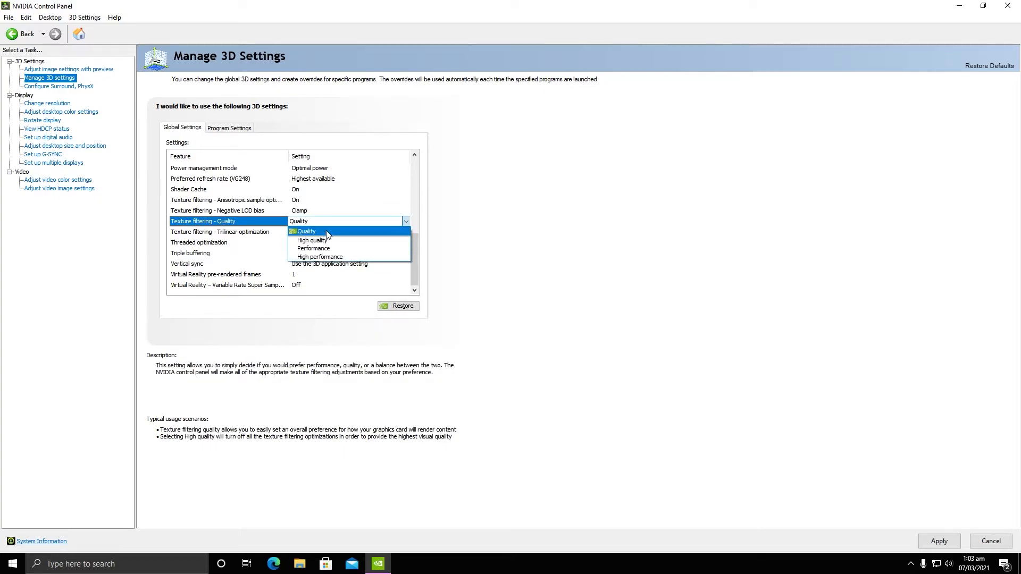
click(320, 240)
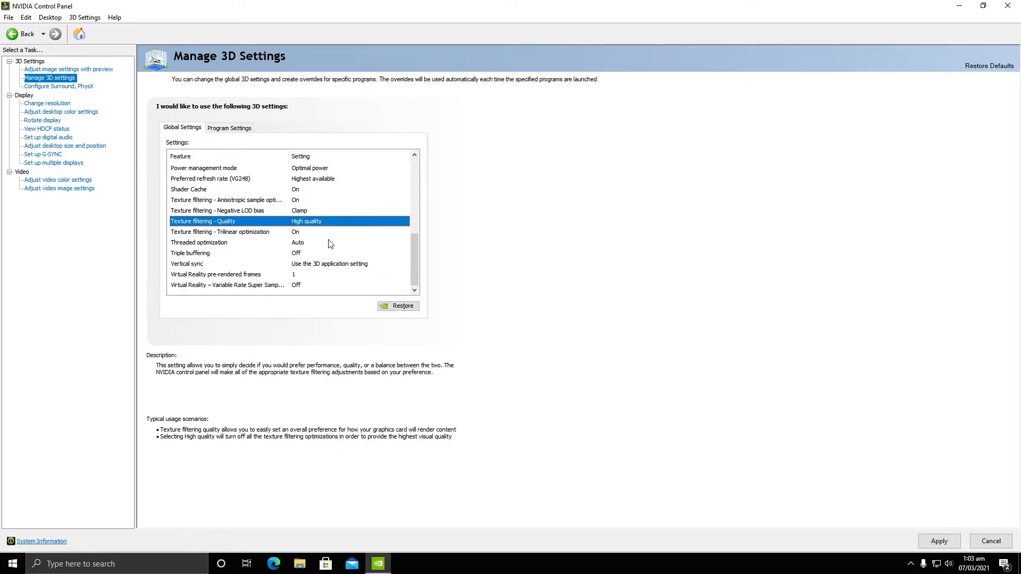
scroll(308, 234, up, 6)
Set Triple buffering to On in the global 3D settings.
scroll(410, 224, down, 8)
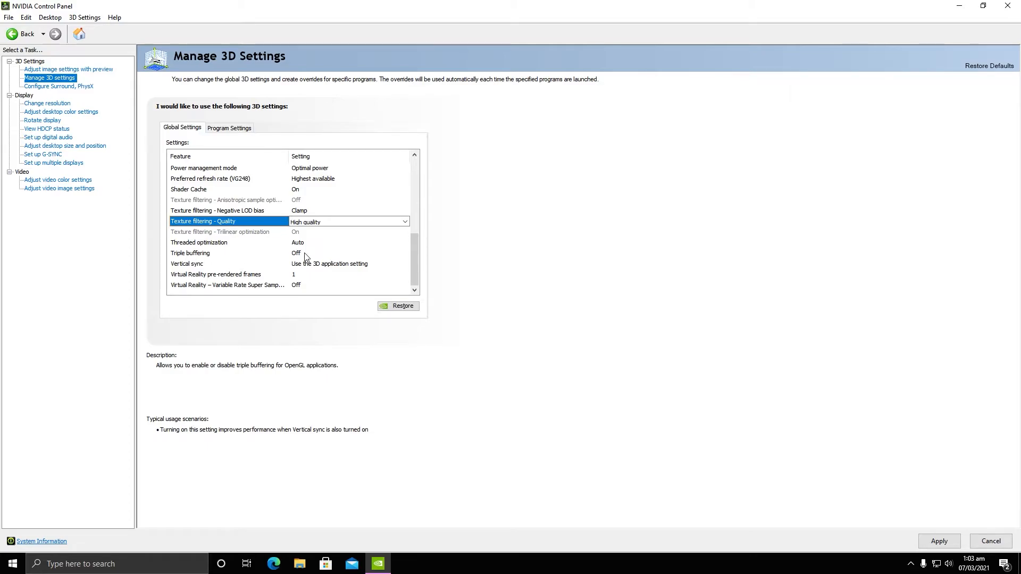
click(307, 254)
click(307, 255)
click(312, 273)
scroll(316, 269, up, 8)
Review the list of global 3D settings and apply the changes.
scroll(396, 238, down, 8)
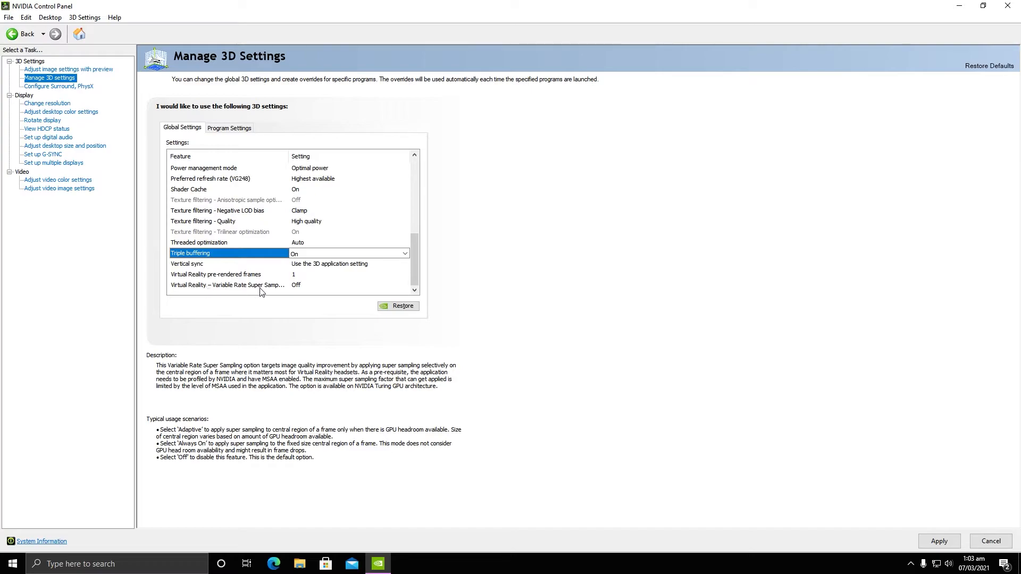
scroll(414, 247, up, 8)
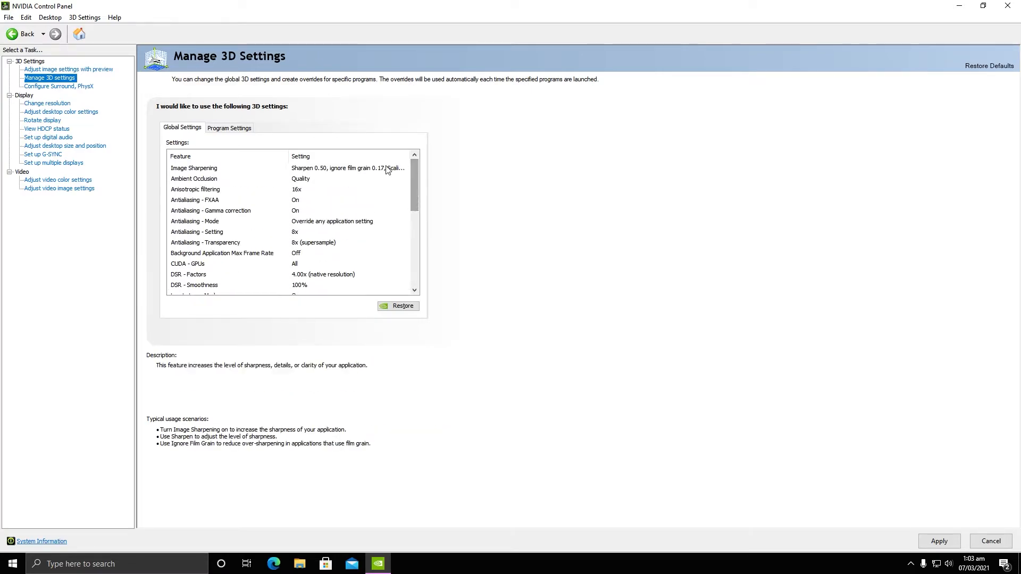
click(931, 543)
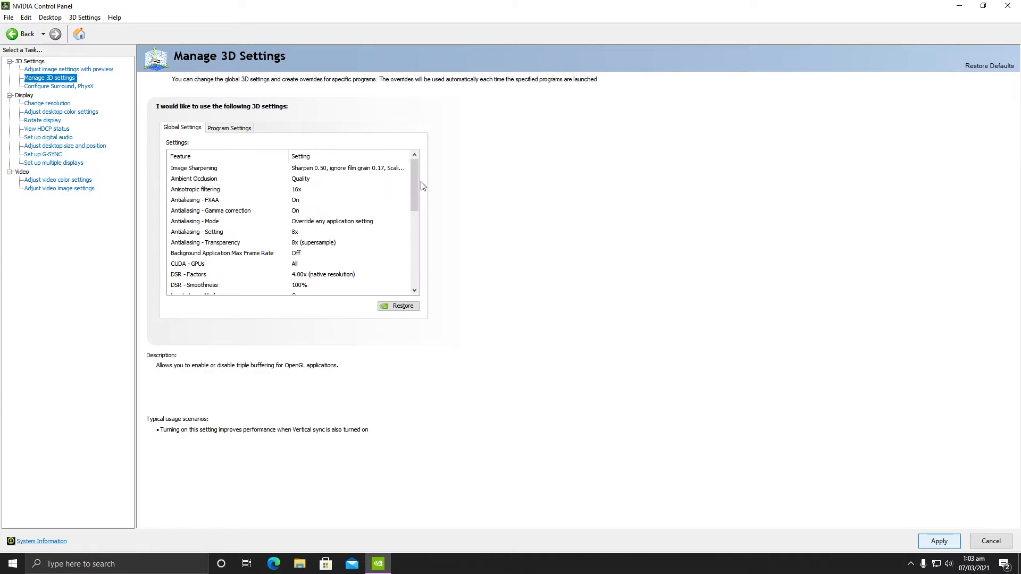
mouse_move(417, 174)
mouse_down()
mouse_move(413, 266)
mouse_move(410, 157)
mouse_up()
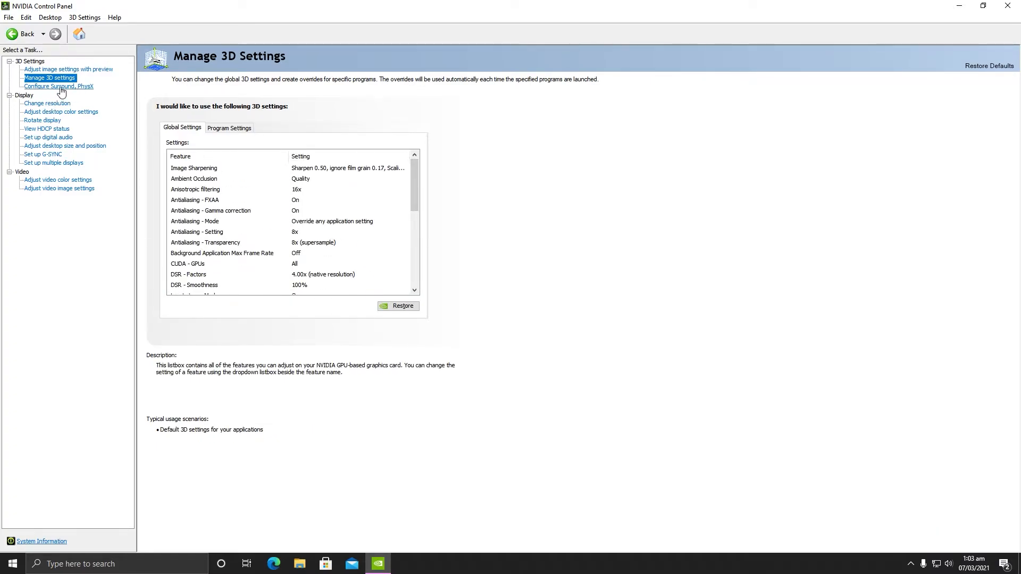
Start adding a program to the per-program 3D settings and select Adobe After Effects 2020 among the recently used programs.
click(215, 129)
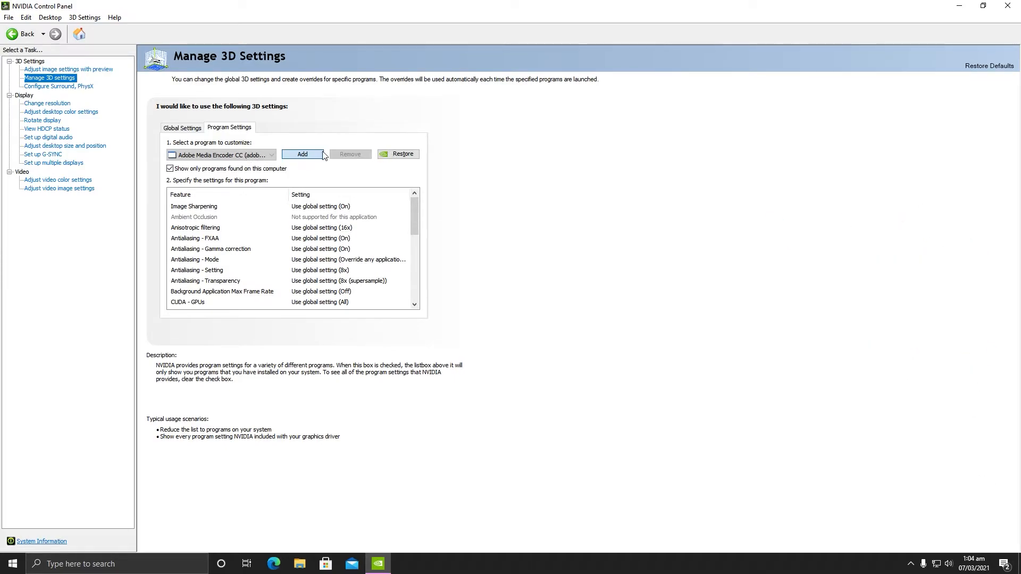
scroll(470, 277, down, 6)
scroll(472, 280, up, 5)
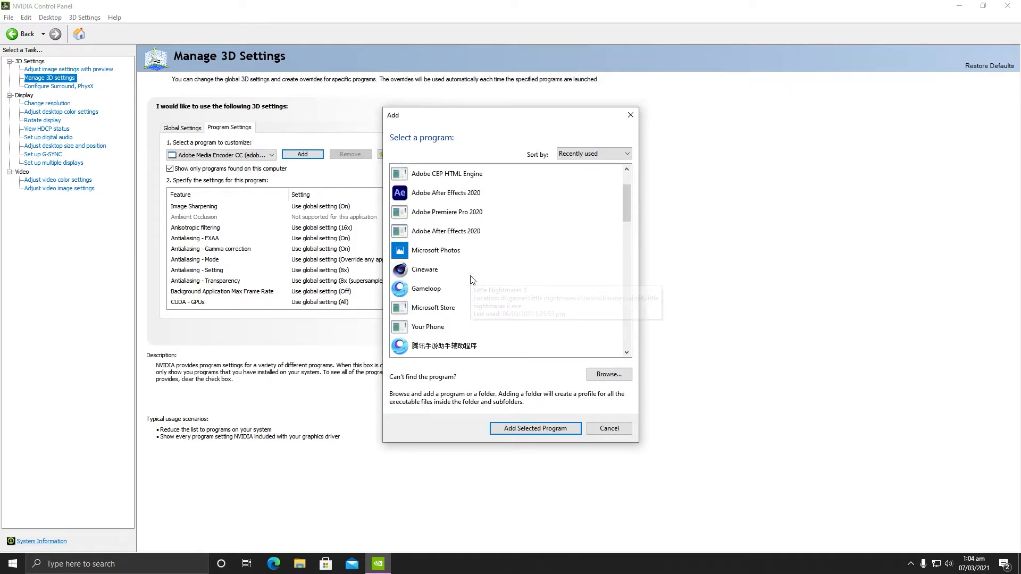
scroll(472, 280, down, 9)
scroll(473, 280, up, 4)
scroll(472, 279, down, 3)
scroll(472, 279, up, 3)
scroll(473, 278, down, 3)
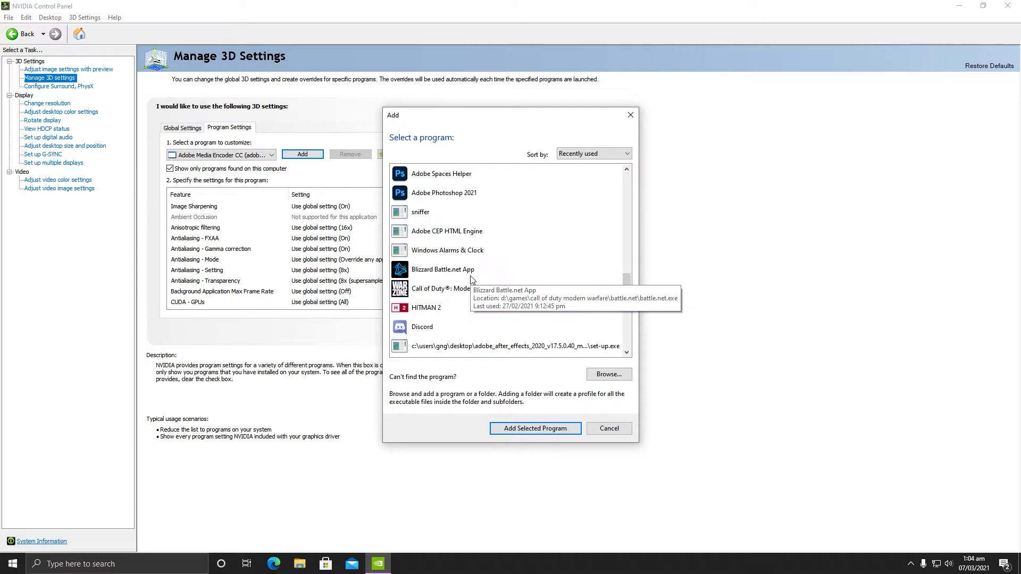
scroll(471, 278, down, 3)
scroll(506, 285, up, 4)
scroll(508, 287, up, 15)
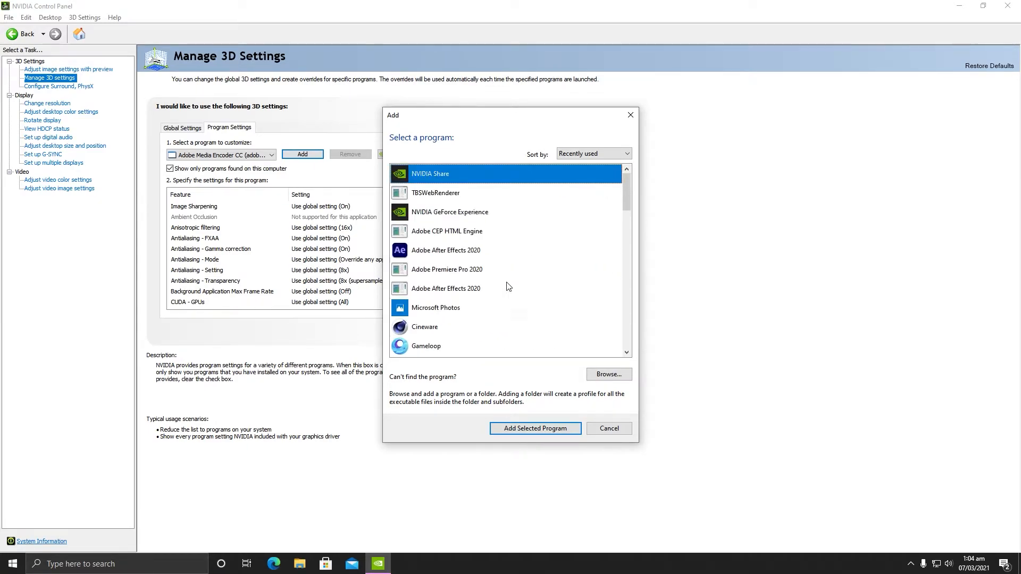
click(477, 251)
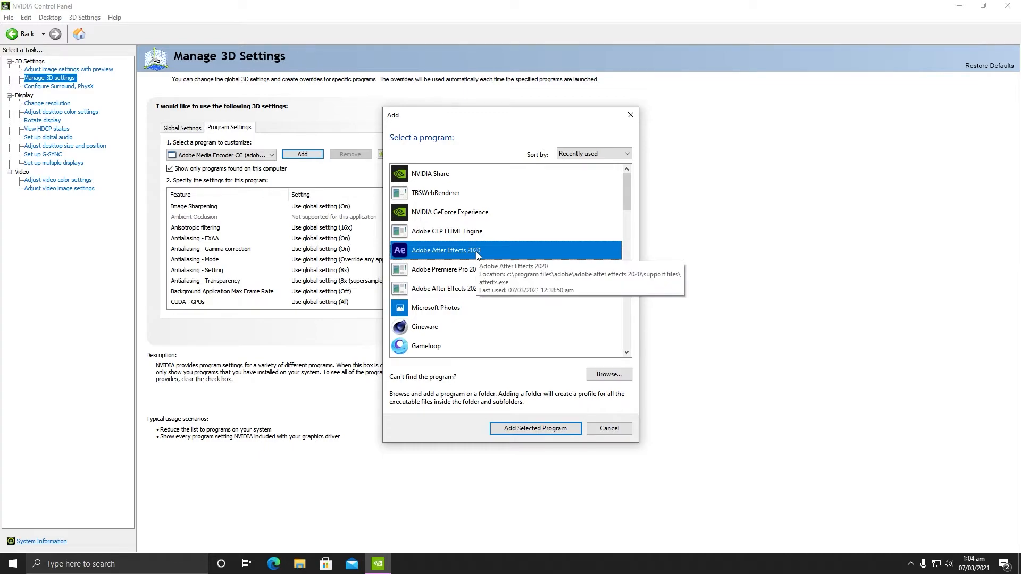
Browse for the program's executable in C:\Program Files\Adobe\Adobe After Effects 2020\Support Files.
click(611, 374)
scroll(518, 259, down, 5)
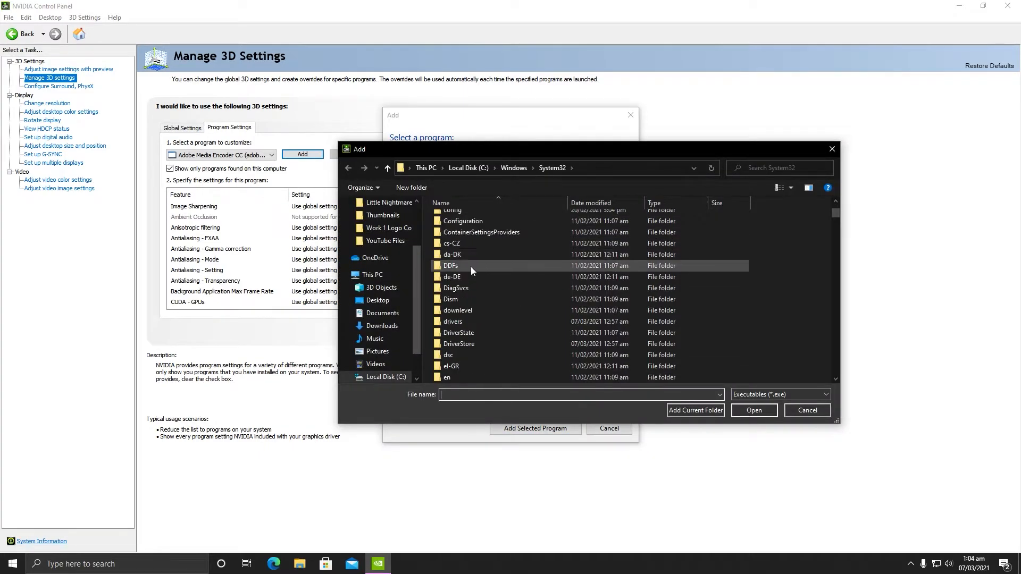
scroll(382, 282, up, 1)
scroll(382, 282, down, 2)
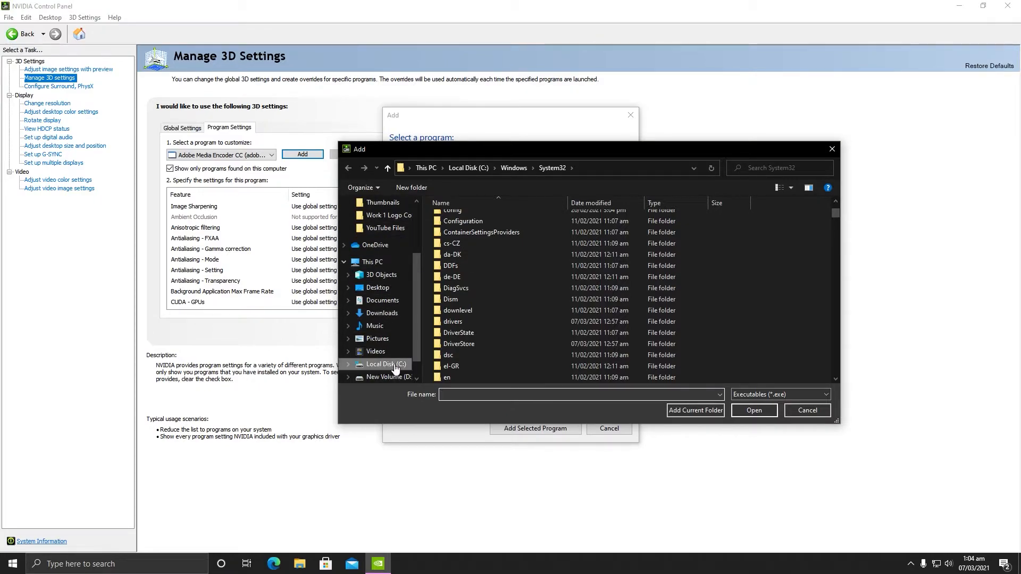
click(392, 365)
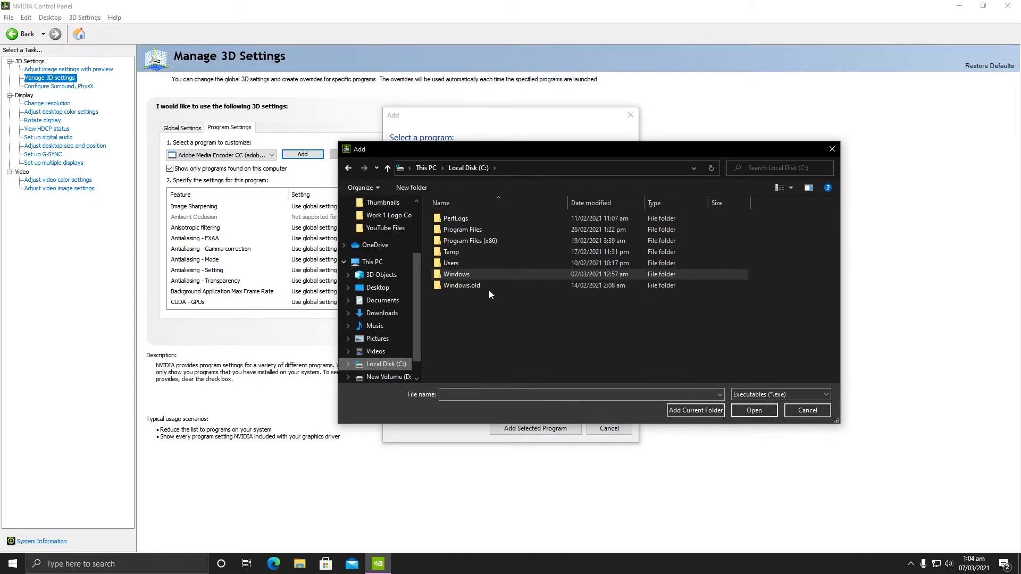
double_click(506, 232)
double_click(489, 218)
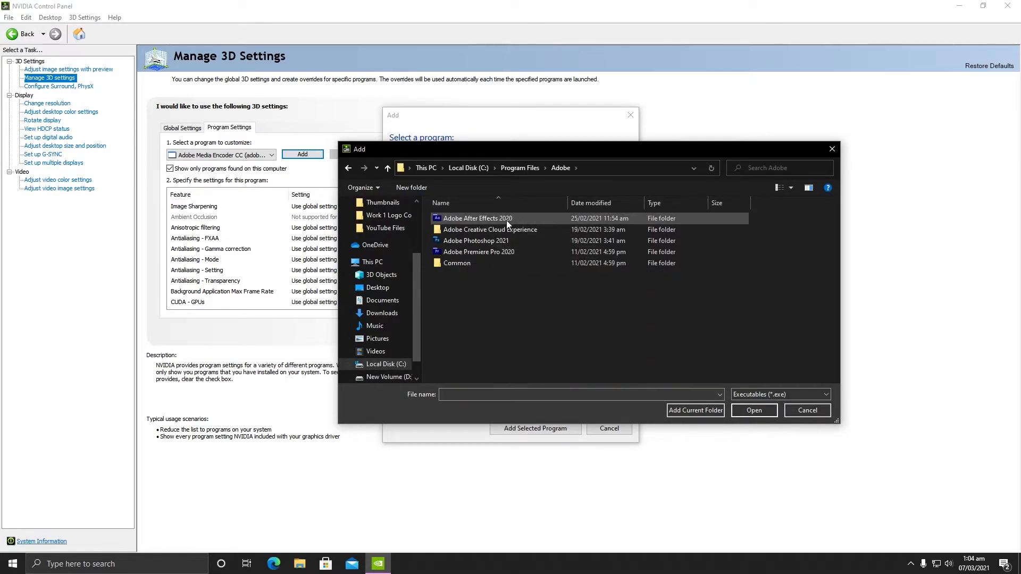
double_click(516, 219)
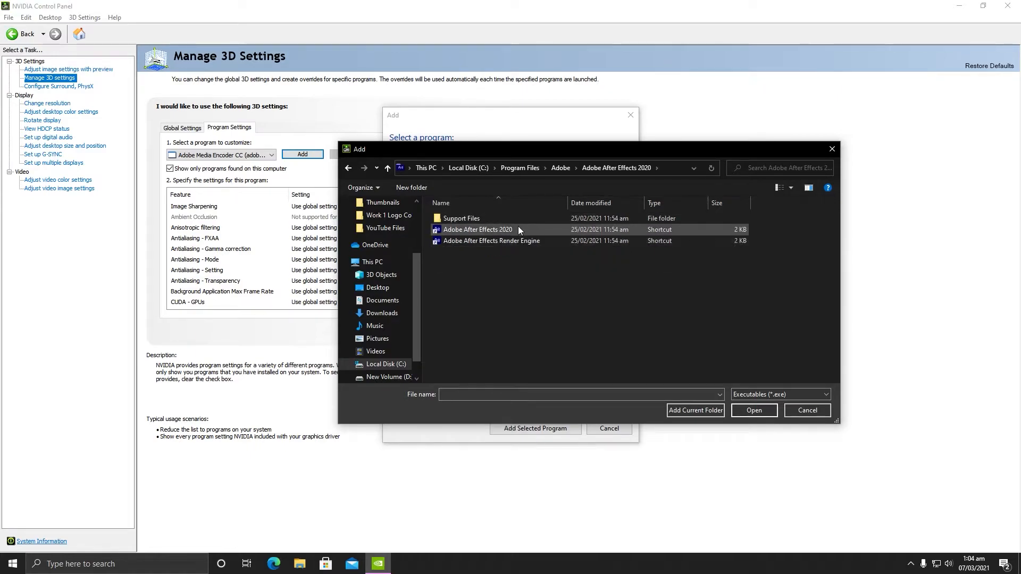
double_click(508, 218)
Choose the AfterFX application, add After Effects as a program with its own 3D settings, and review its settings.
scroll(724, 321, down, 10)
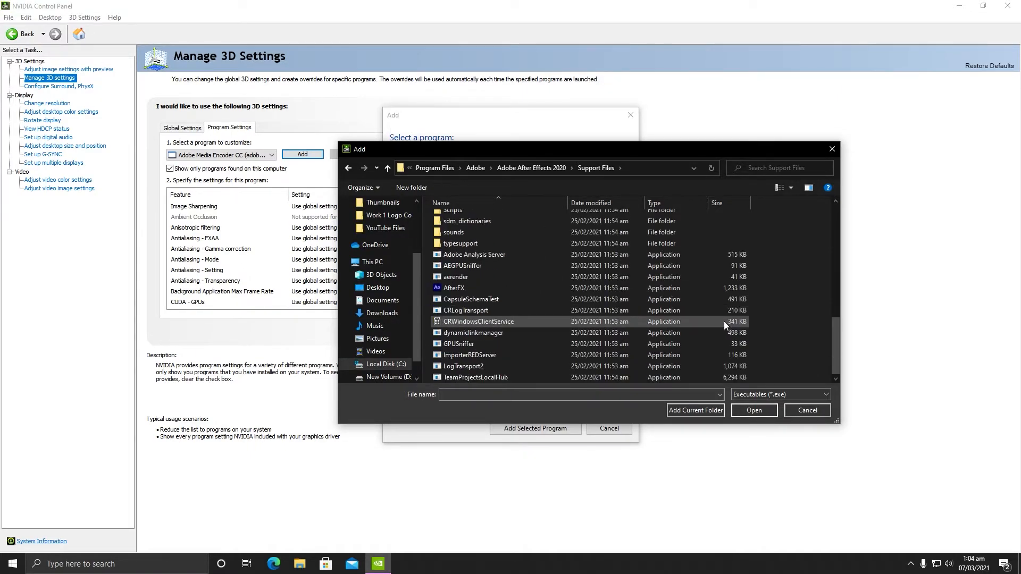
scroll(723, 321, up, 2)
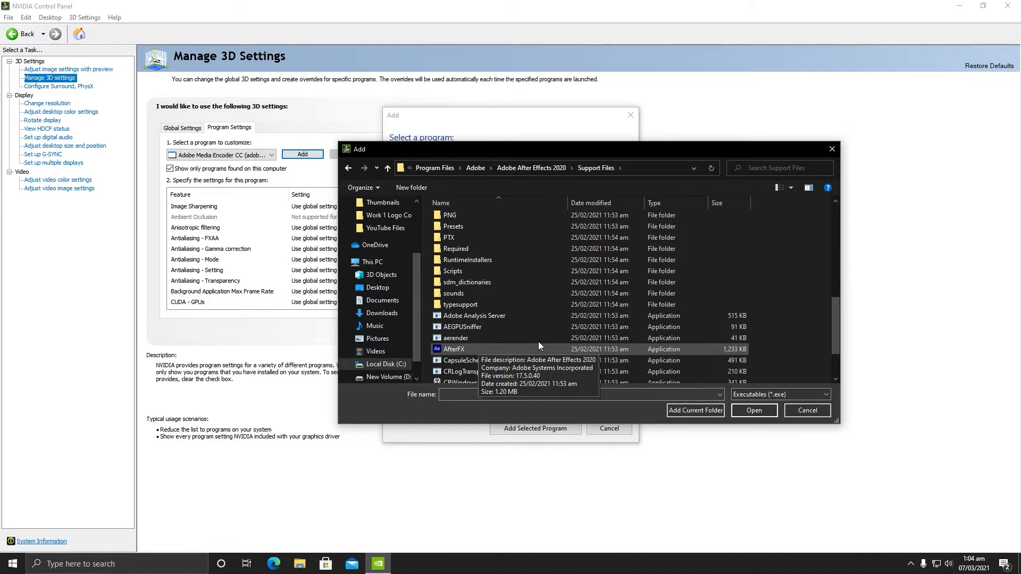
double_click(478, 349)
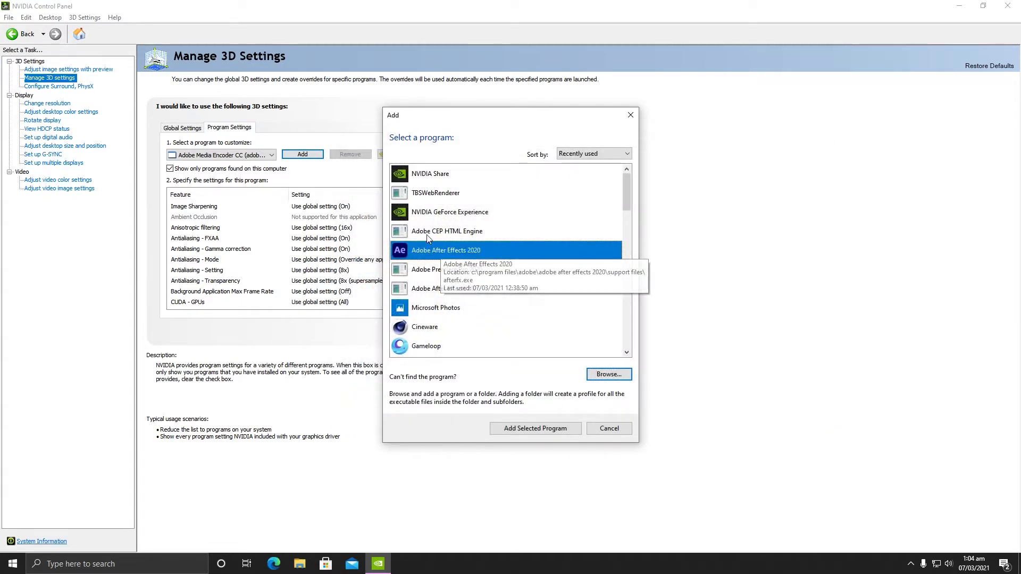
click(528, 430)
mouse_move(414, 213)
mouse_down()
mouse_move(414, 287)
mouse_move(413, 203)
mouse_up()
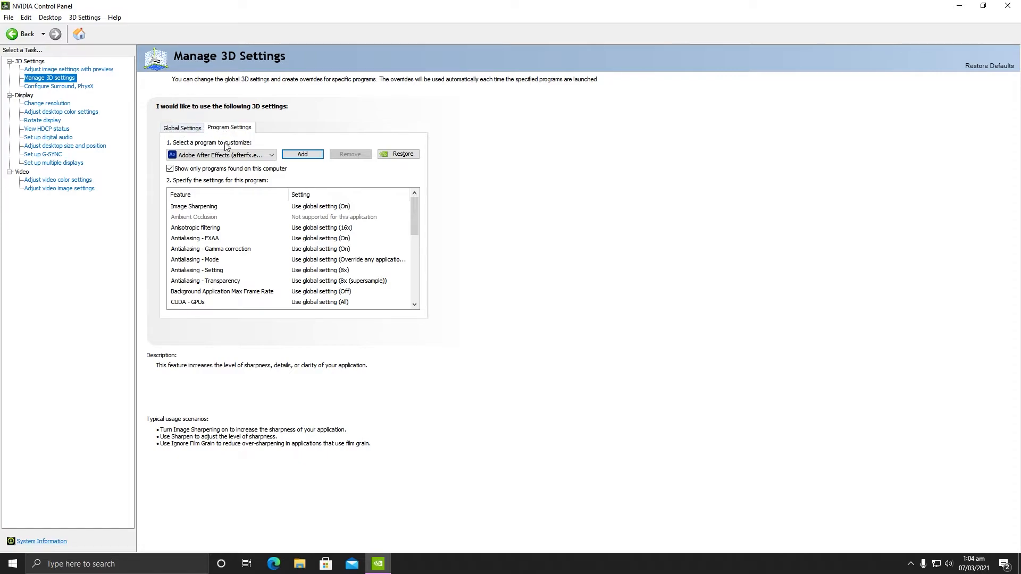
scroll(366, 241, down, 1)
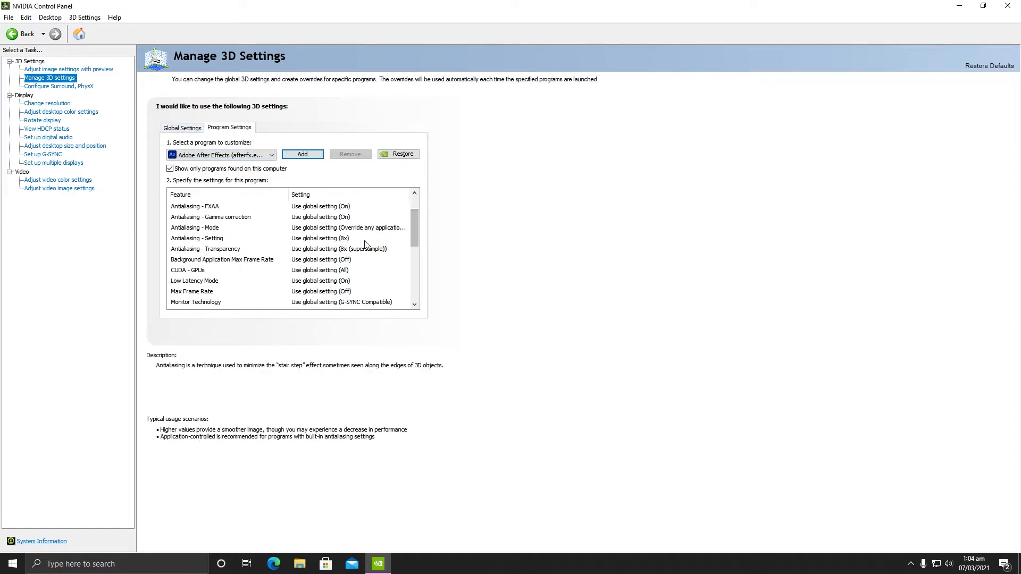
scroll(412, 232, down, 1)
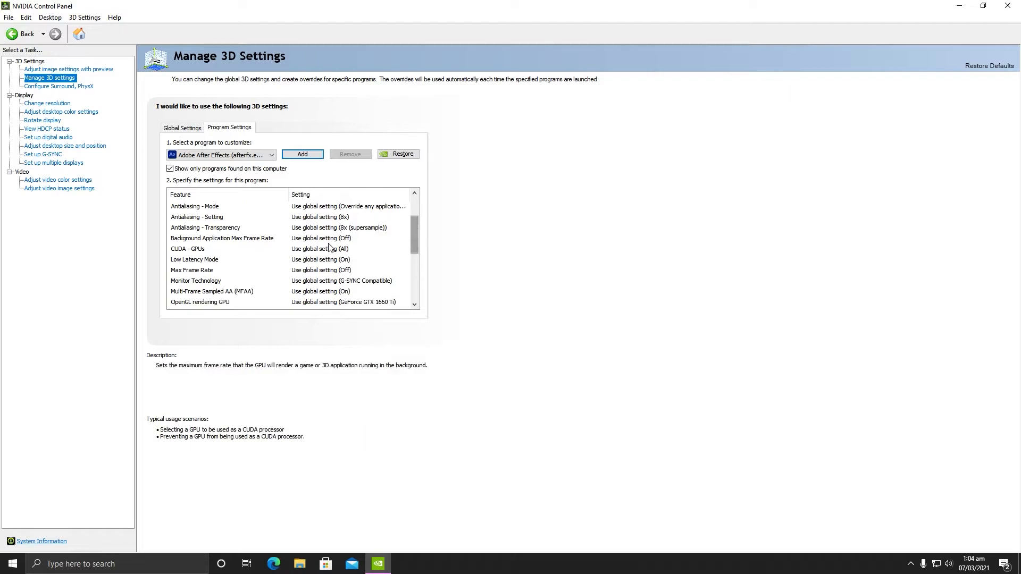
mouse_move(414, 237)
mouse_down()
mouse_move(413, 293)
mouse_move(413, 223)
mouse_up()
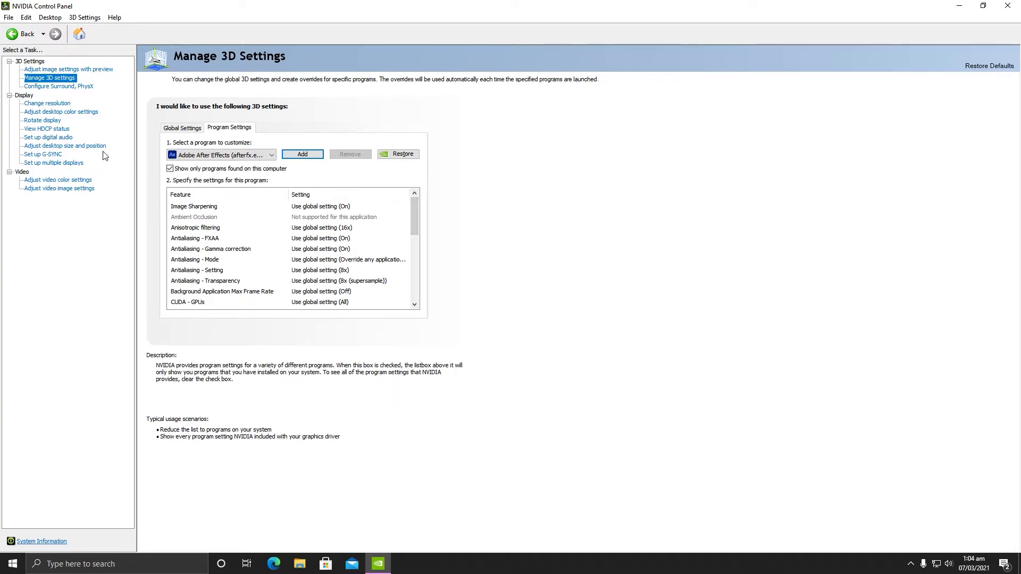
Set the PhysX processor to GeForce GTX 1660 Ti and apply the change.
click(71, 88)
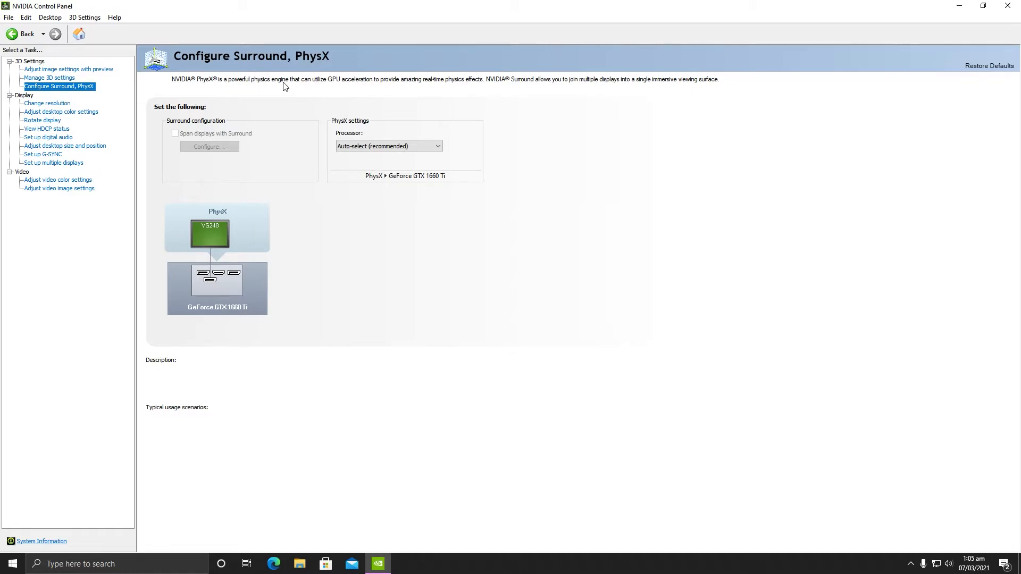
click(407, 146)
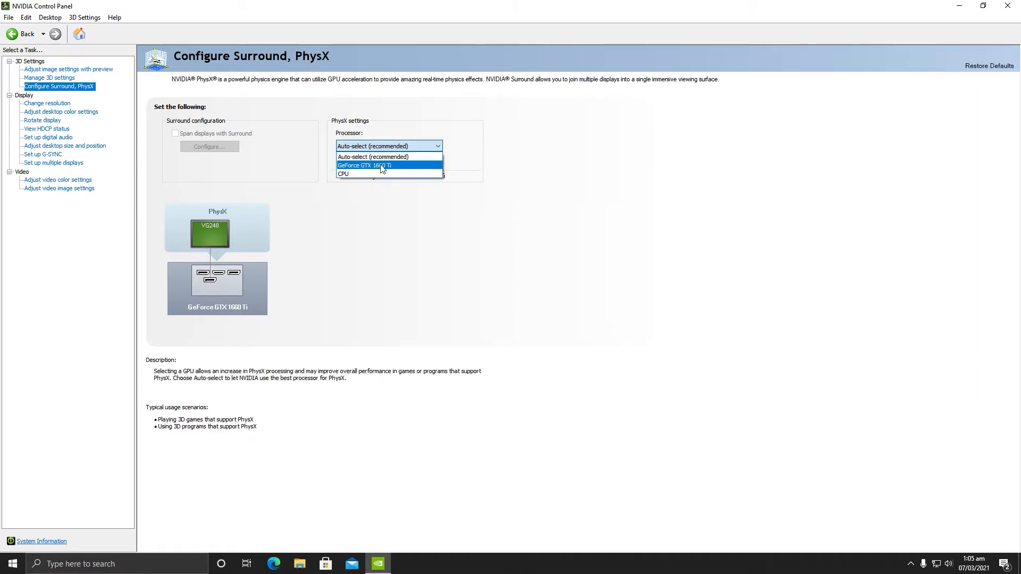
click(391, 165)
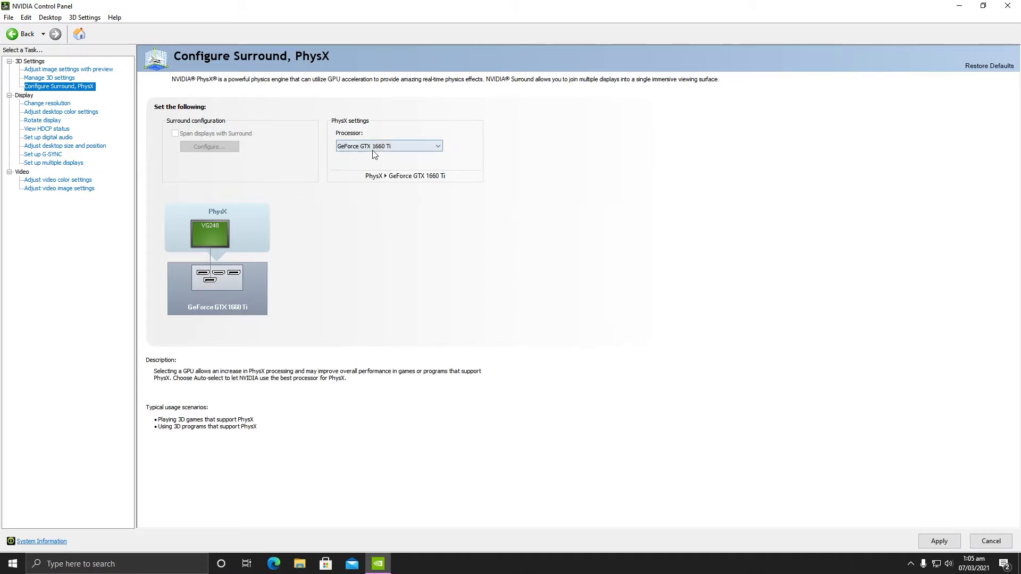
click(399, 147)
click(375, 165)
click(380, 146)
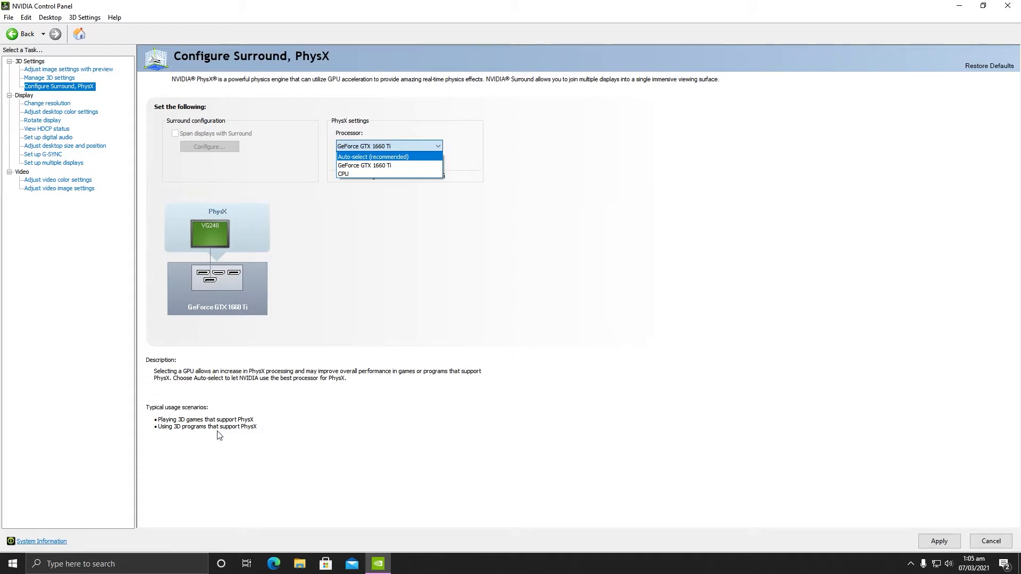
click(367, 169)
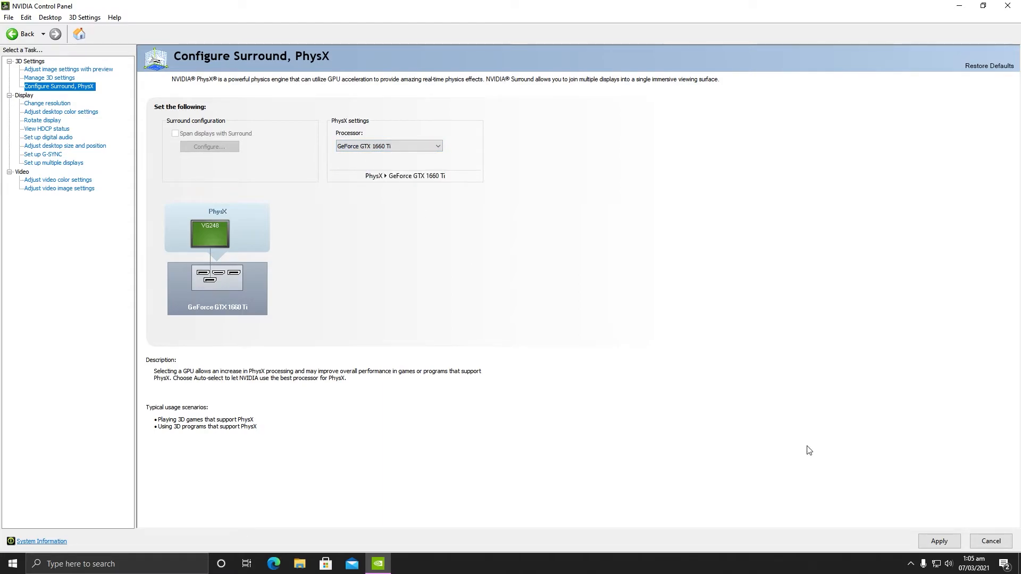
click(940, 542)
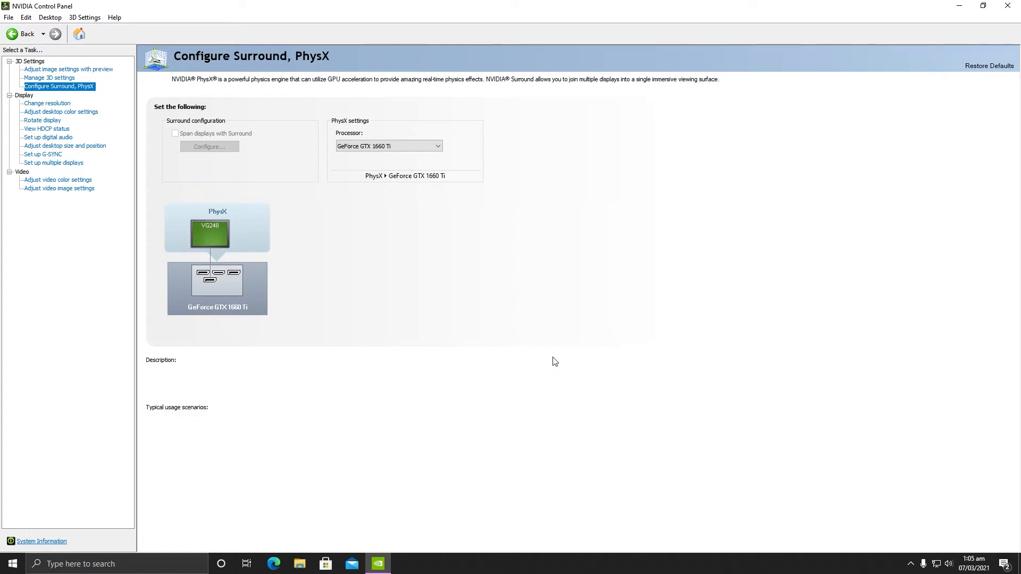
Look through the display pages for resolution, desktop color settings and G-SYNC.
click(58, 104)
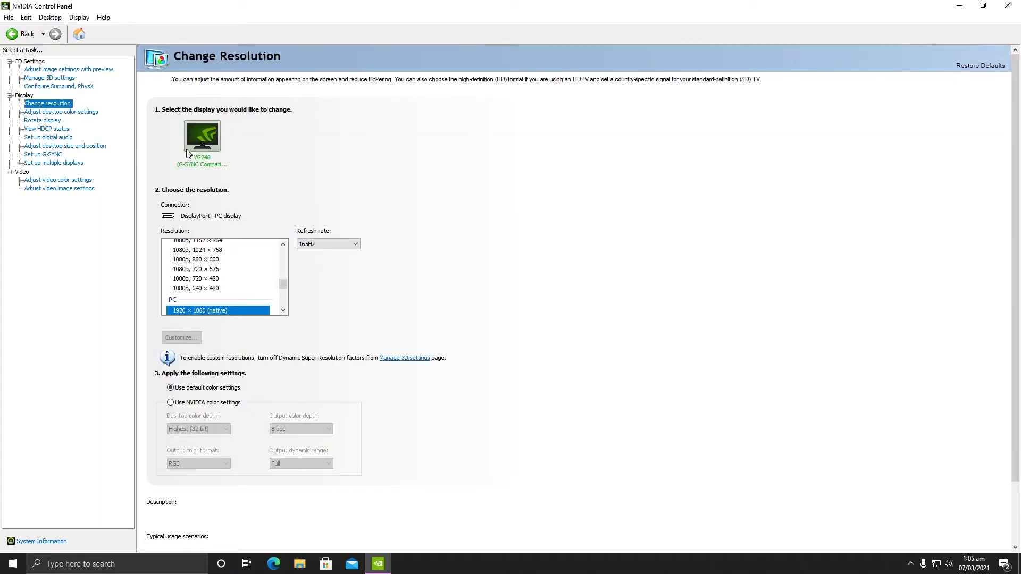
click(61, 113)
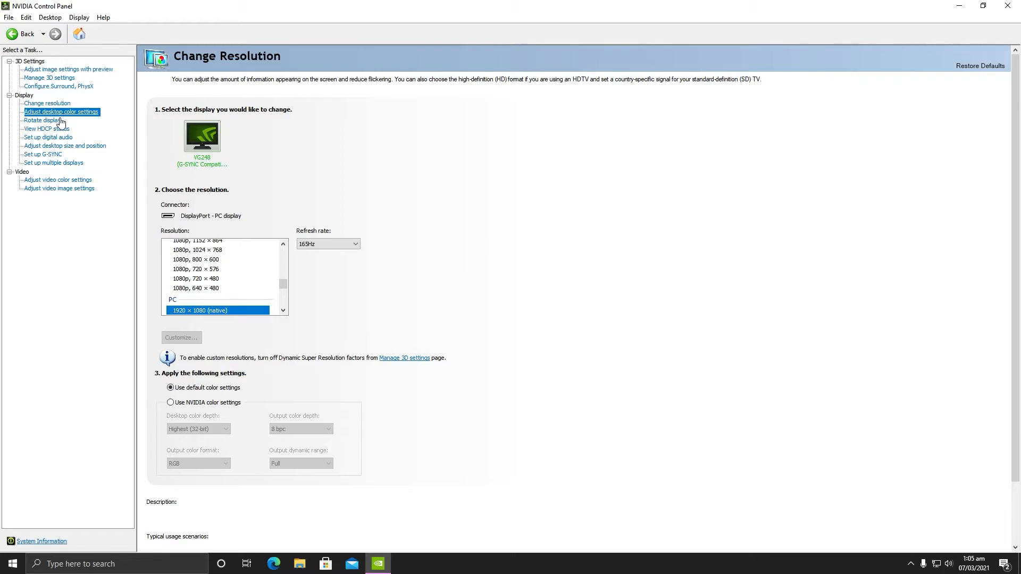
click(58, 155)
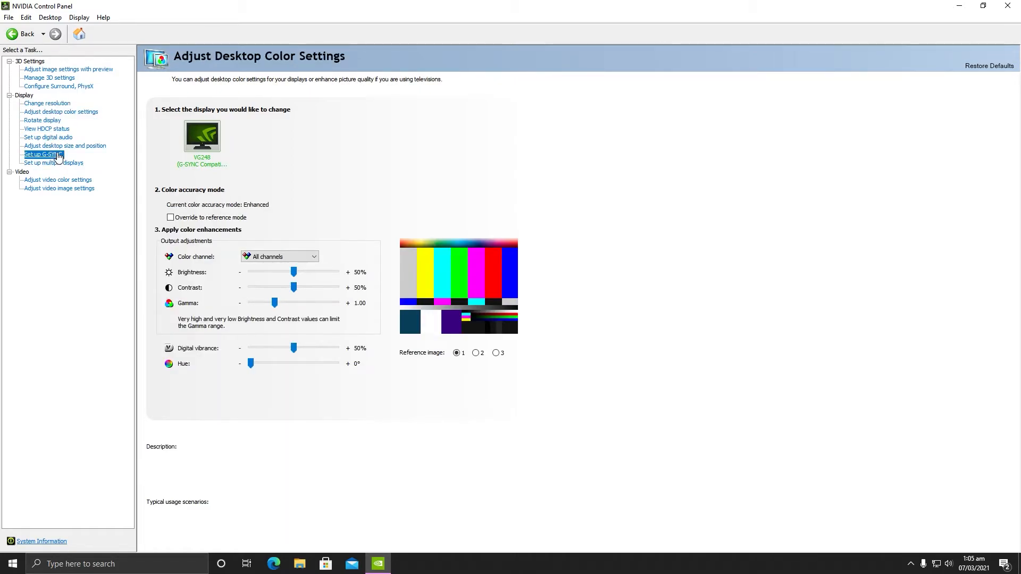
Make video color adjustments with the video player settings, and apply the video settings from the video image settings page.
click(70, 181)
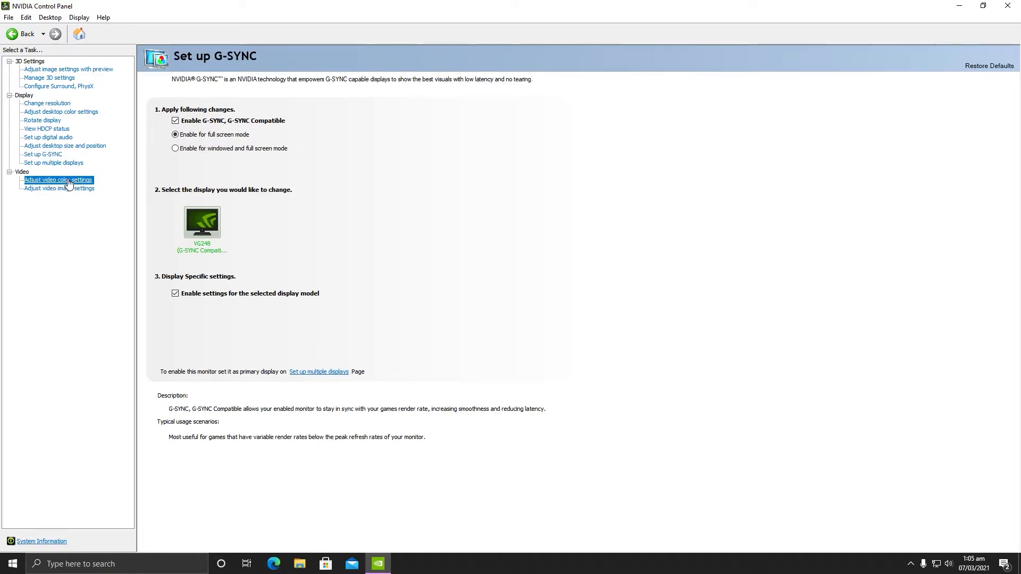
click(169, 201)
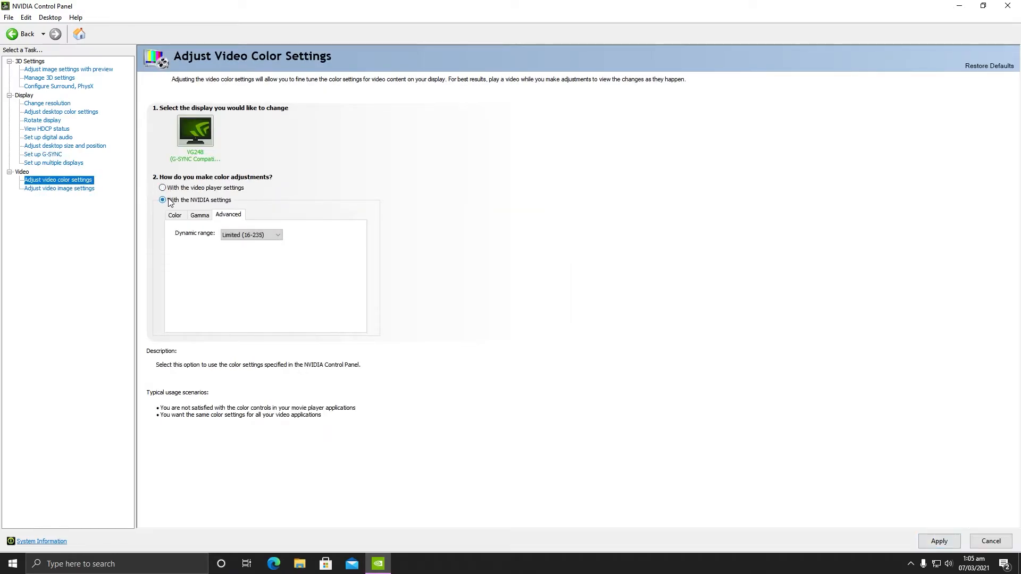
click(179, 190)
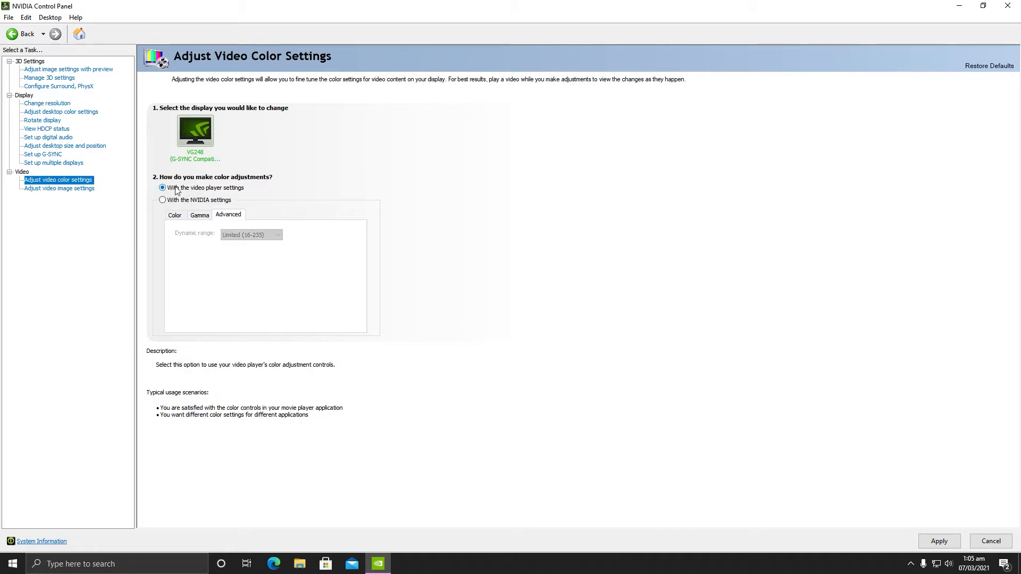
click(76, 191)
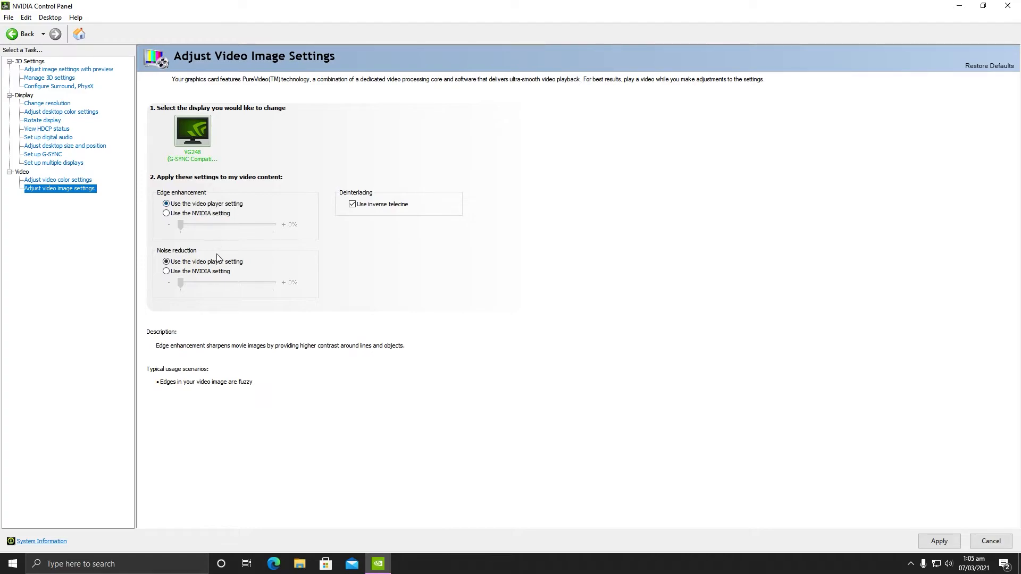
click(931, 545)
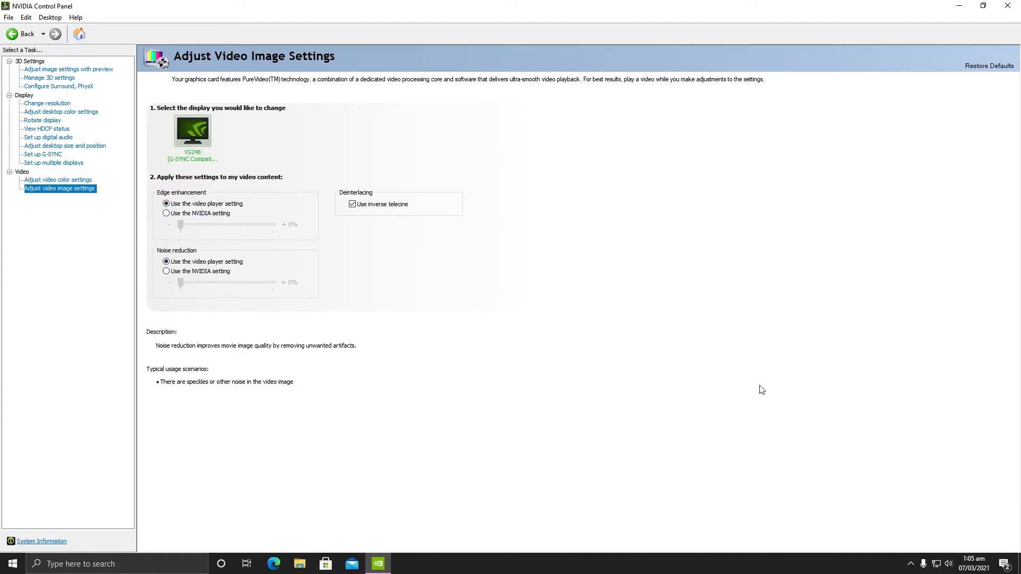
Close NVIDIA Control Panel and launch Adobe After Effects 2020 in a maximized window without its Home screen.
click(1010, 6)
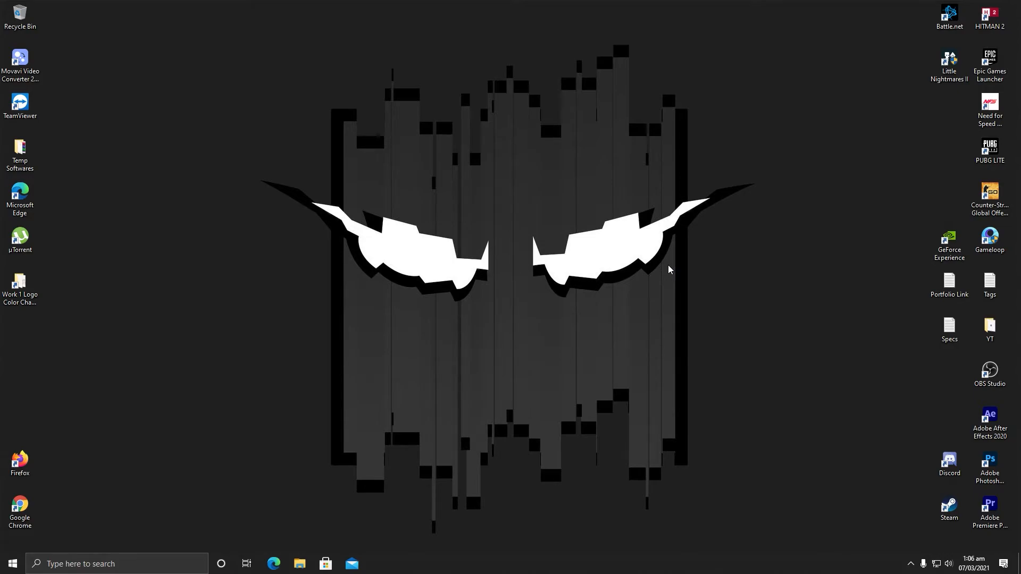
double_click(990, 420)
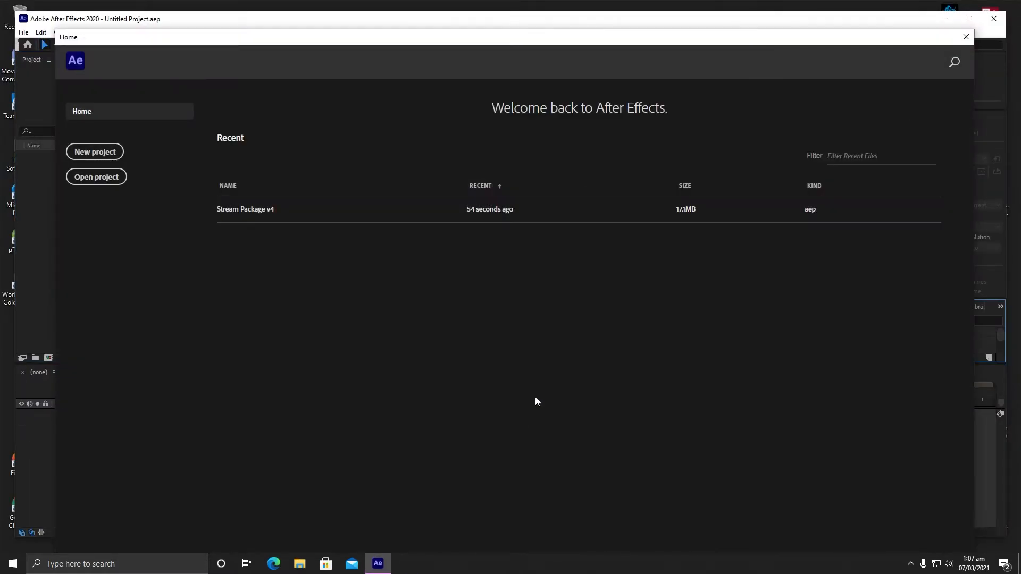
click(967, 37)
click(969, 19)
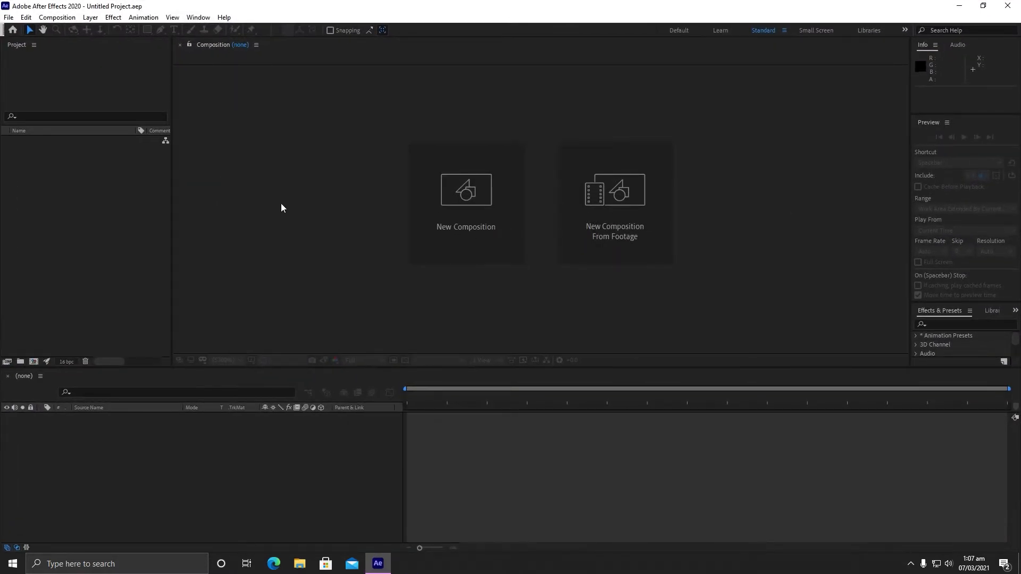
Open the project Stream Package v4 from the Stream Pack's After Effects folder.
click(9, 17)
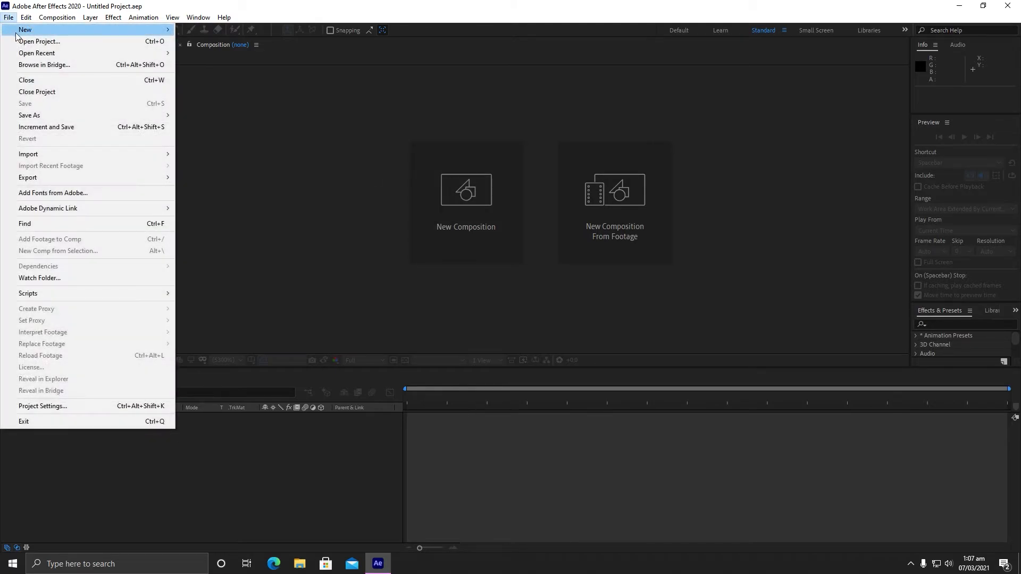
click(37, 42)
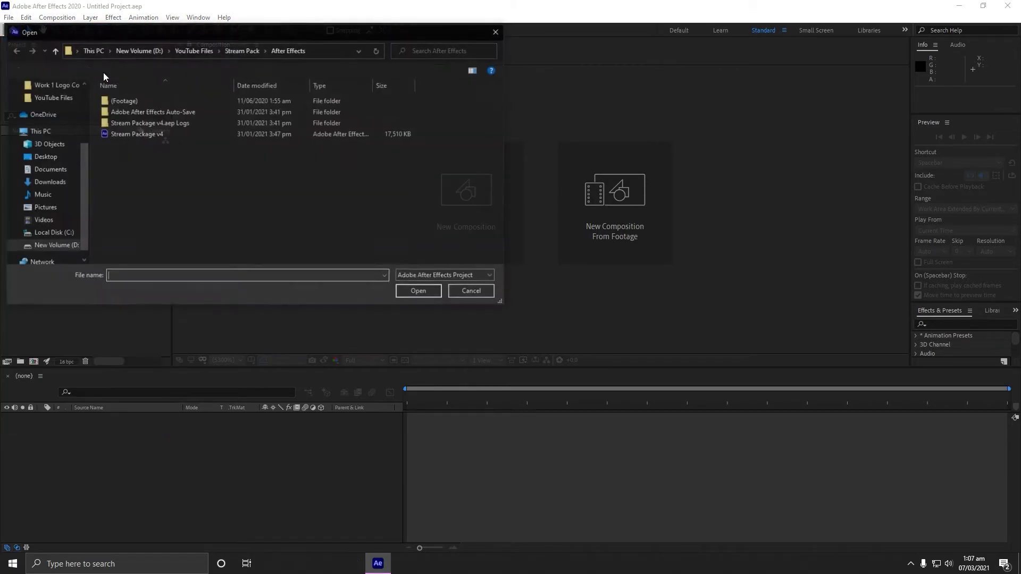
double_click(165, 136)
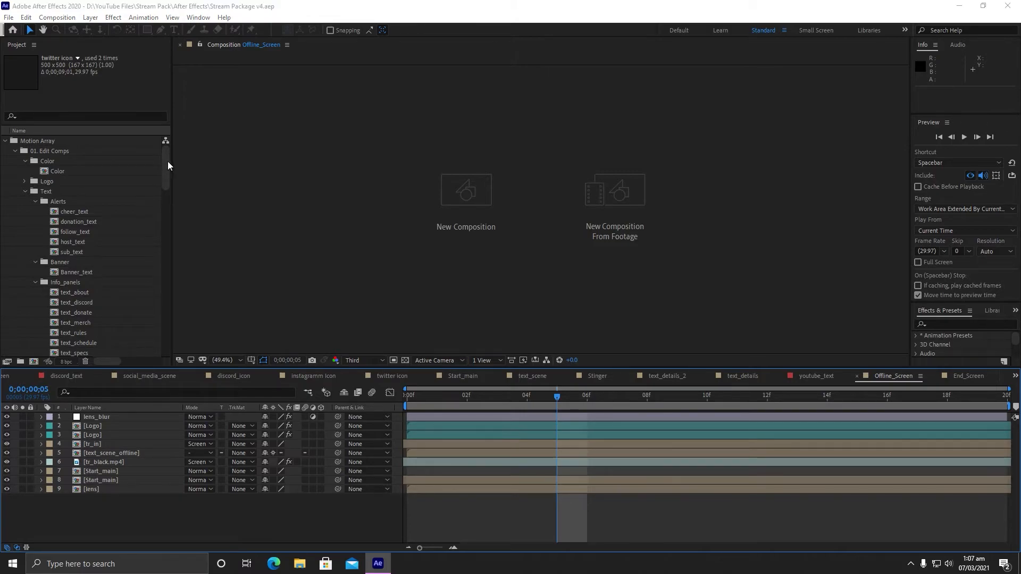
click(606, 304)
click(641, 376)
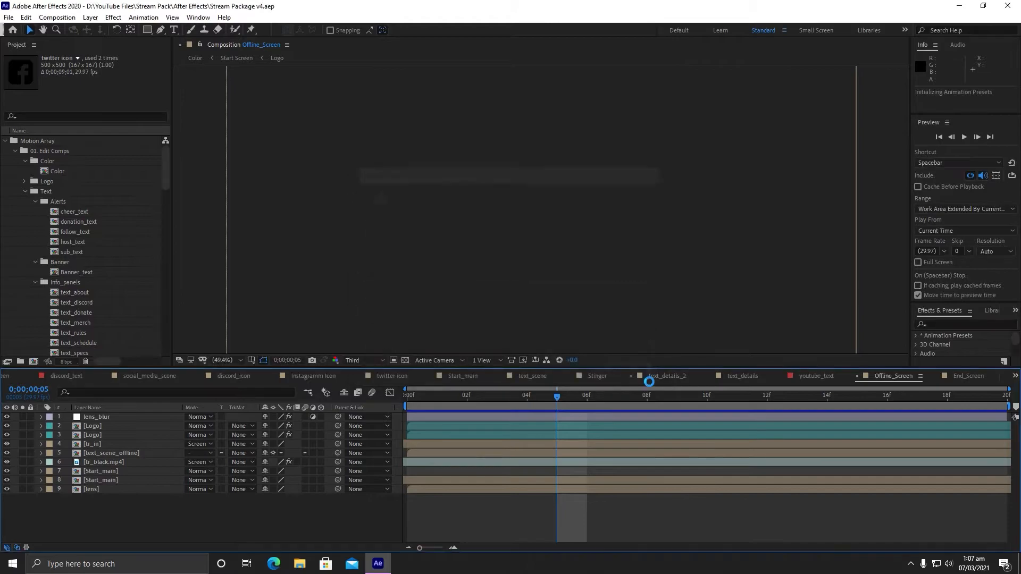
Open the Start Screen composition from the project's Screens folder.
drag(166, 158, 167, 260)
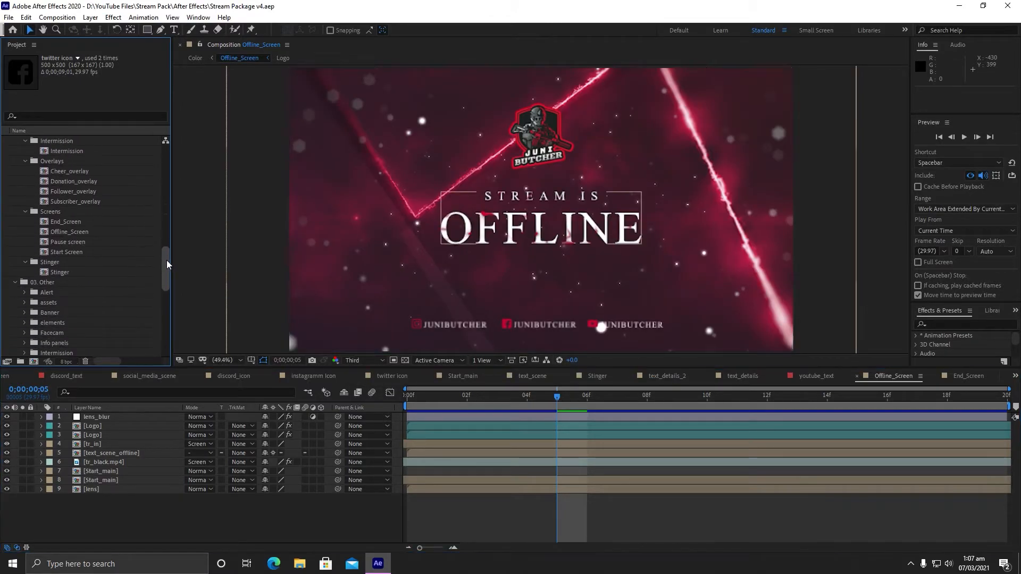
click(84, 225)
click(84, 234)
double_click(85, 234)
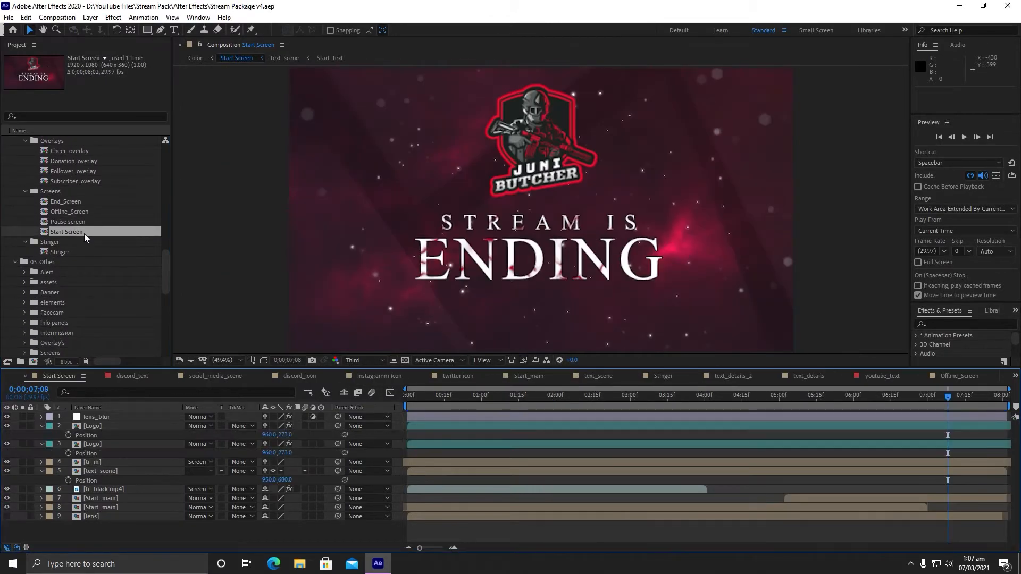
Close every other open composition in the timeline so only Start Screen remains, and move the playhead to 0;00;00;00.
click(99, 376)
click(103, 376)
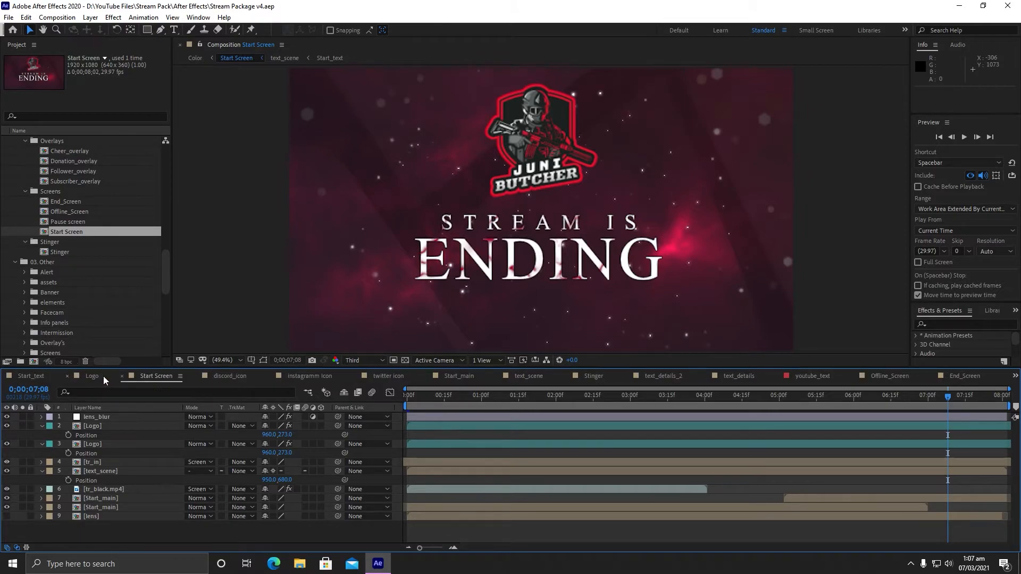
click(68, 377)
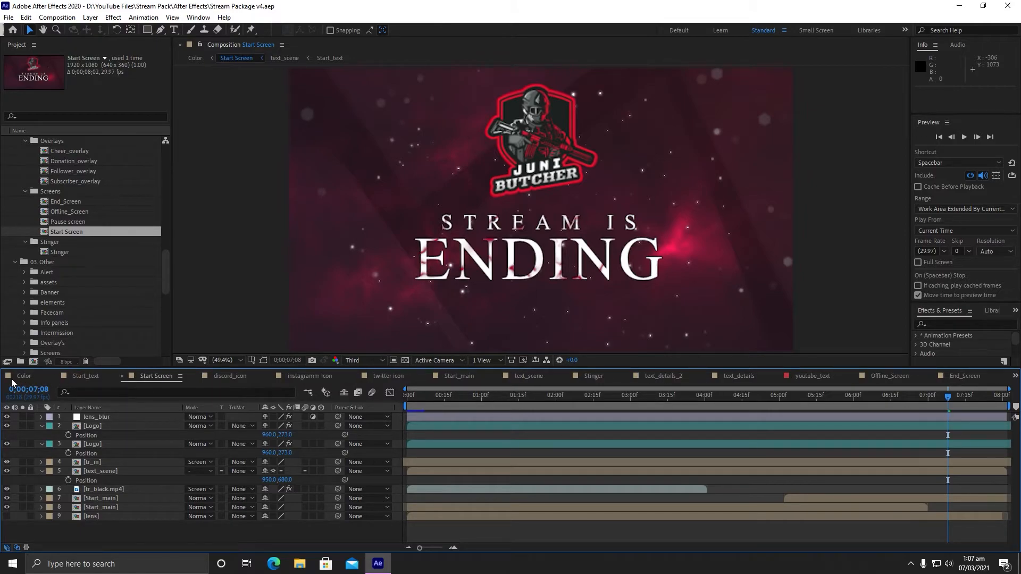
click(56, 377)
click(8, 376)
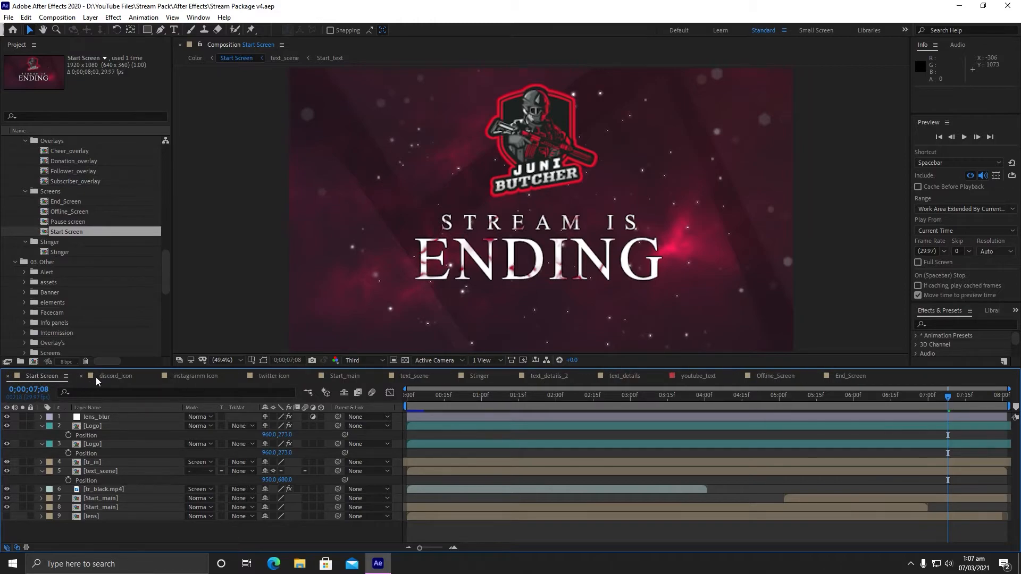
click(81, 376)
click(81, 376)
click(81, 376)
click(80, 377)
click(81, 377)
click(81, 377)
click(80, 377)
click(81, 376)
click(81, 376)
click(81, 376)
click(80, 377)
drag(428, 396, 404, 406)
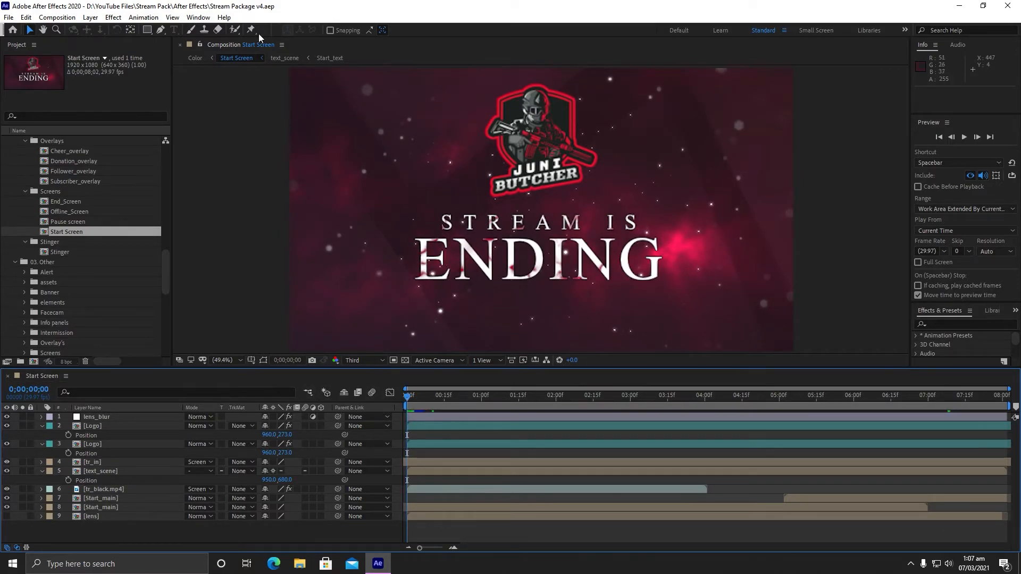
Set the preview range to Work Area Extended By Current Time.
click(190, 18)
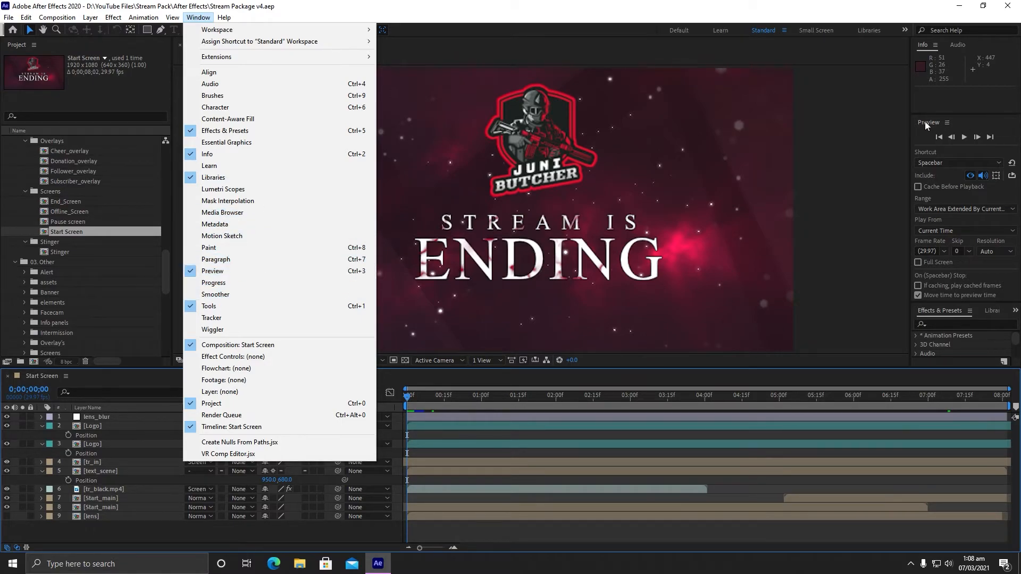
click(953, 119)
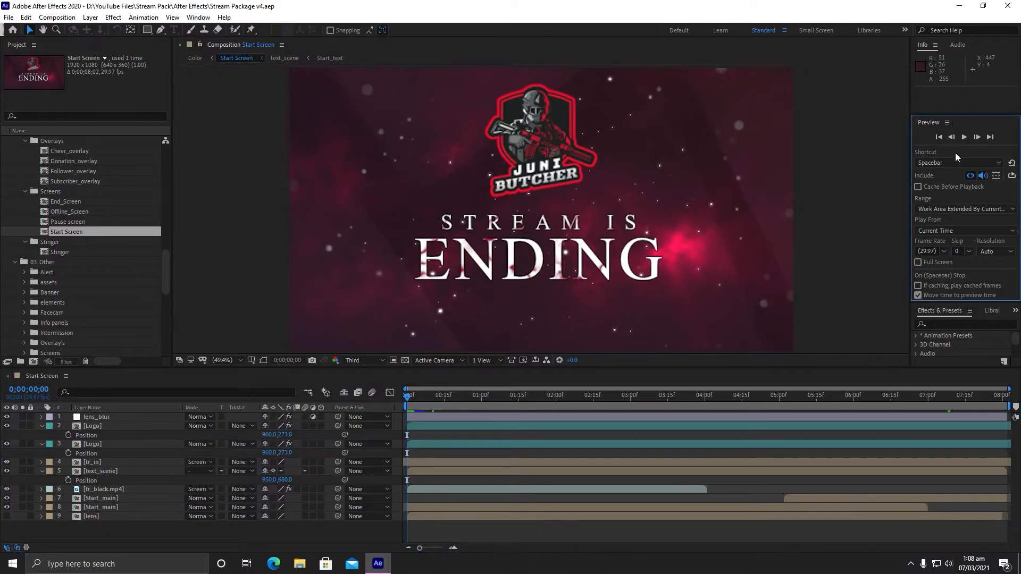
click(960, 208)
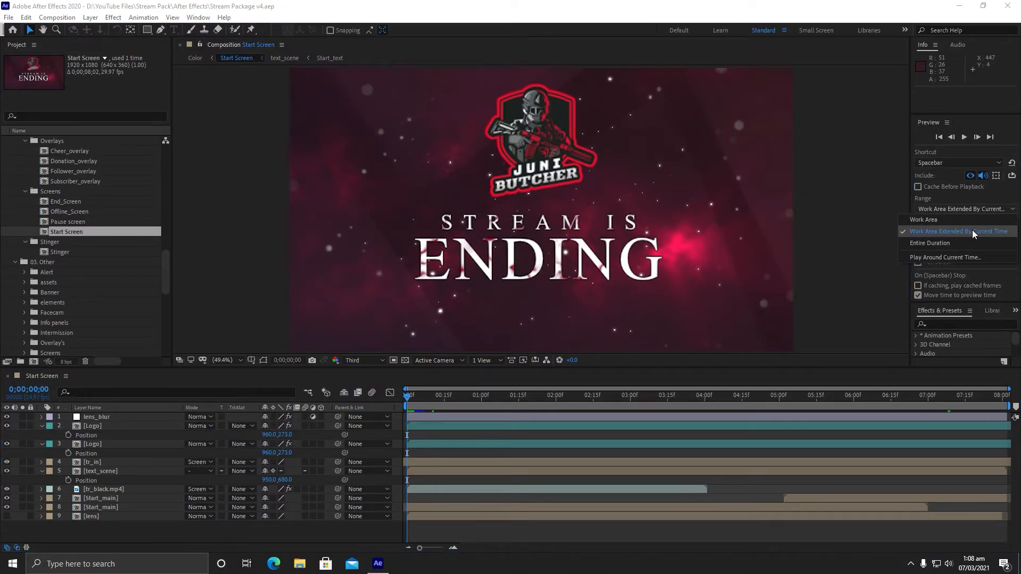
click(971, 231)
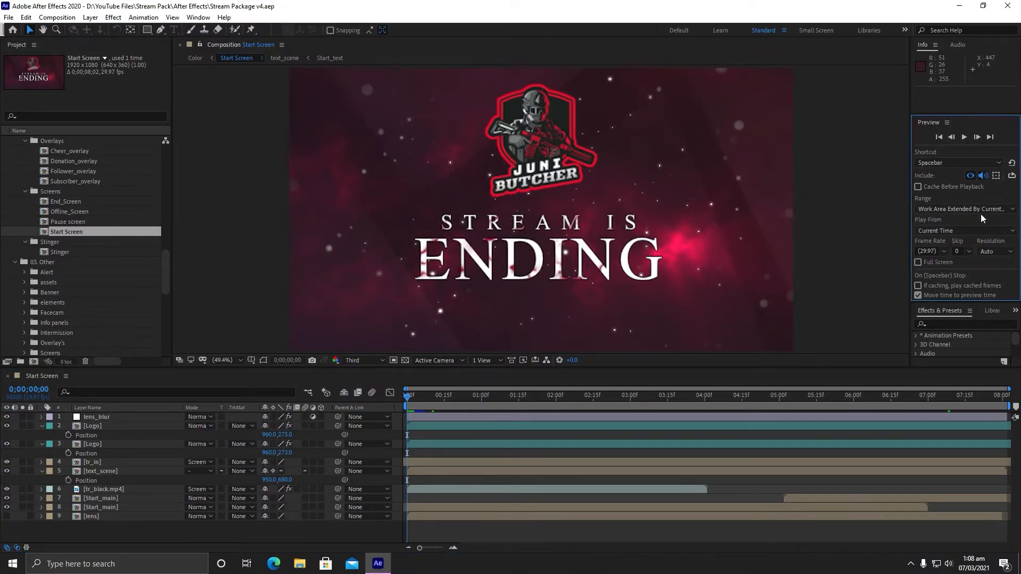
Set the preview resolution to Auto, the frame skip to 0 and the frame rate to 29.97.
click(994, 253)
click(991, 260)
click(968, 250)
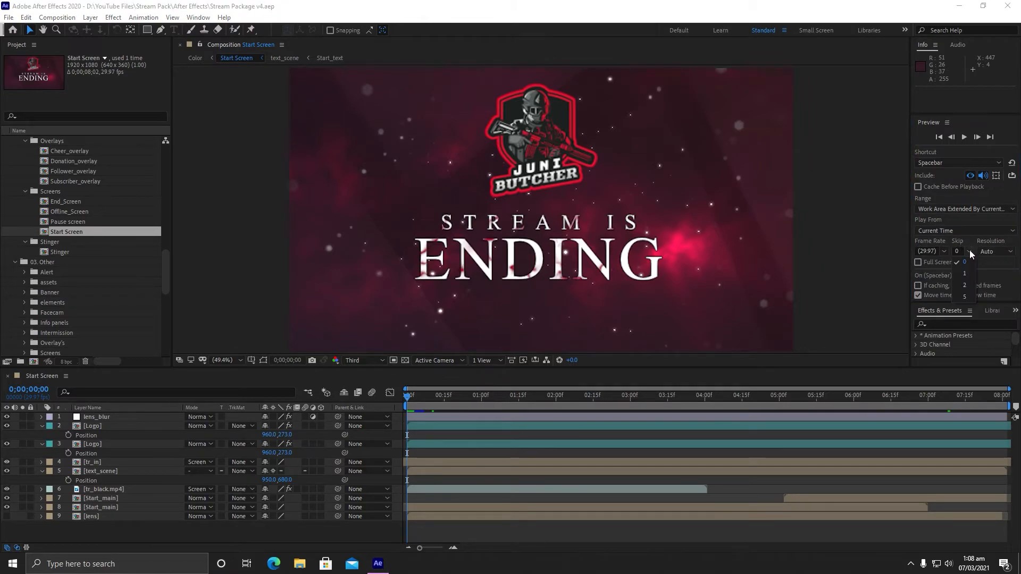
click(968, 258)
click(945, 250)
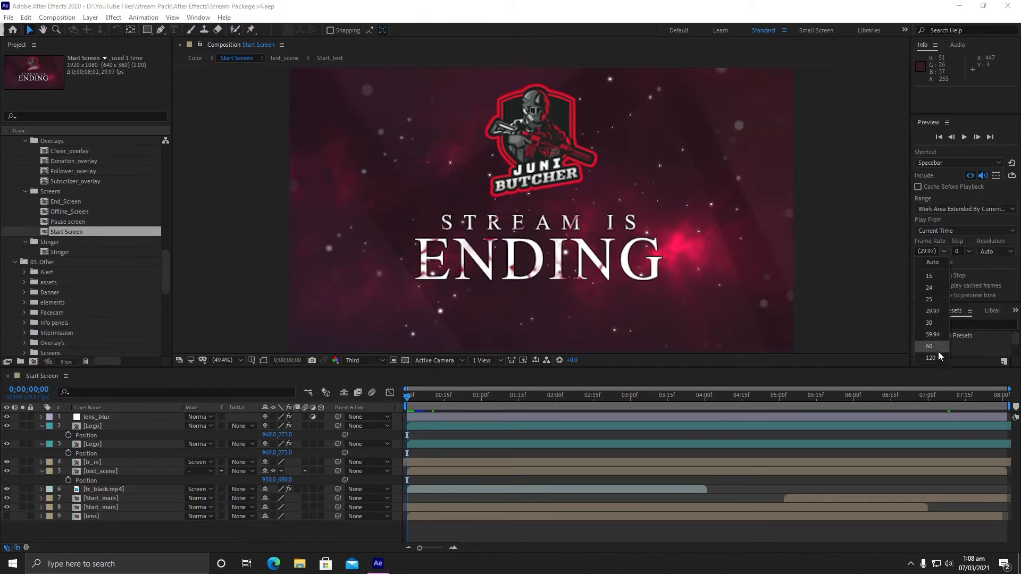
click(936, 311)
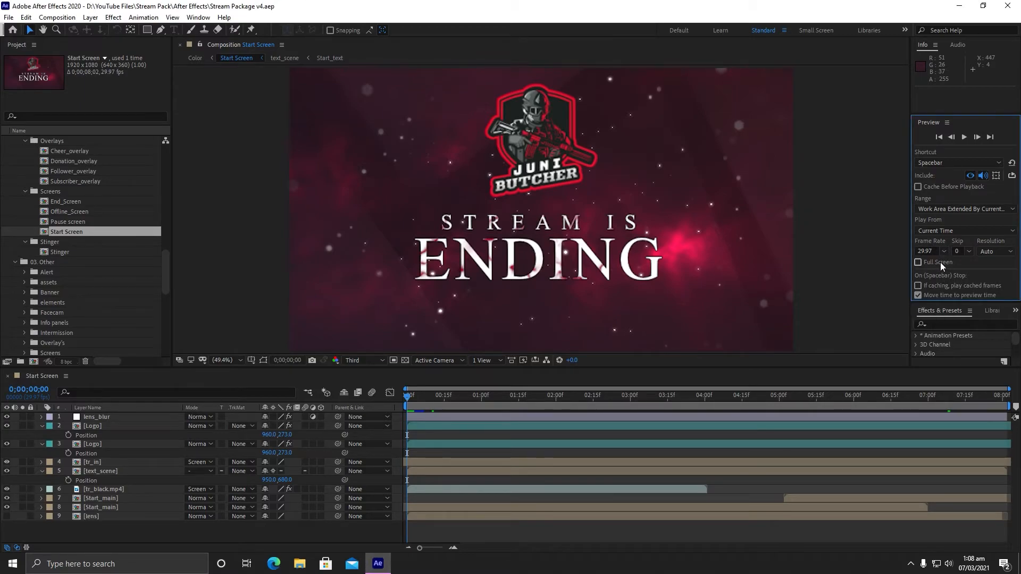
mouse_move(977, 305)
mouse_down()
mouse_move(980, 340)
mouse_move(982, 312)
mouse_up()
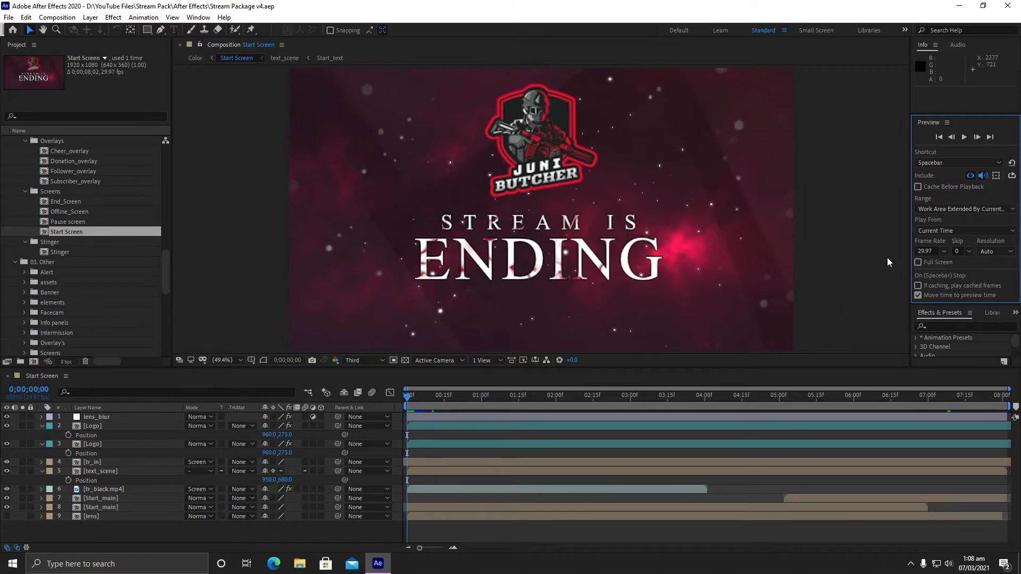
Set video rendering and effects in the project settings to Mercury GPU Acceleration (CUDA).
click(8, 18)
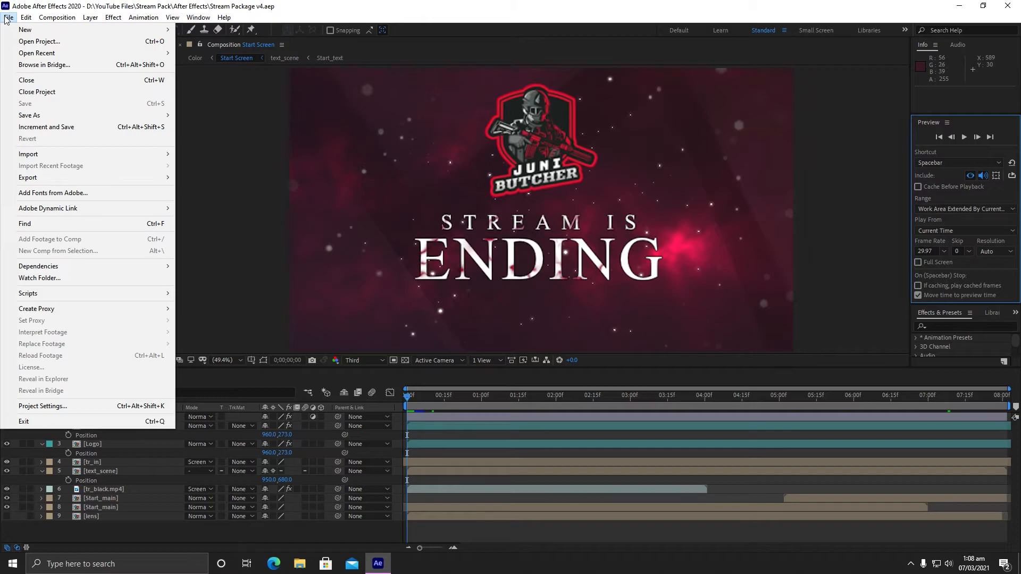
click(42, 405)
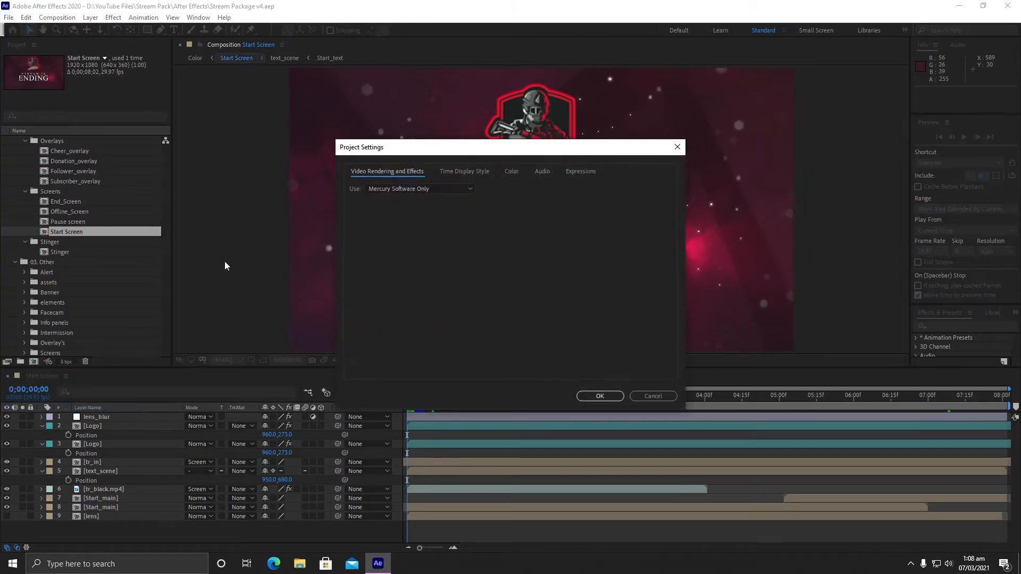
click(397, 188)
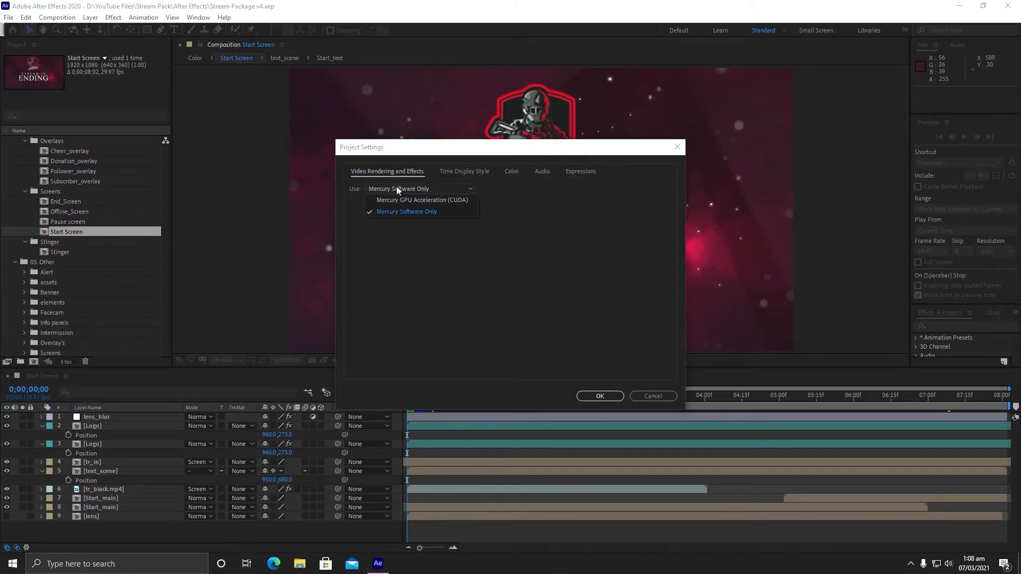
click(422, 201)
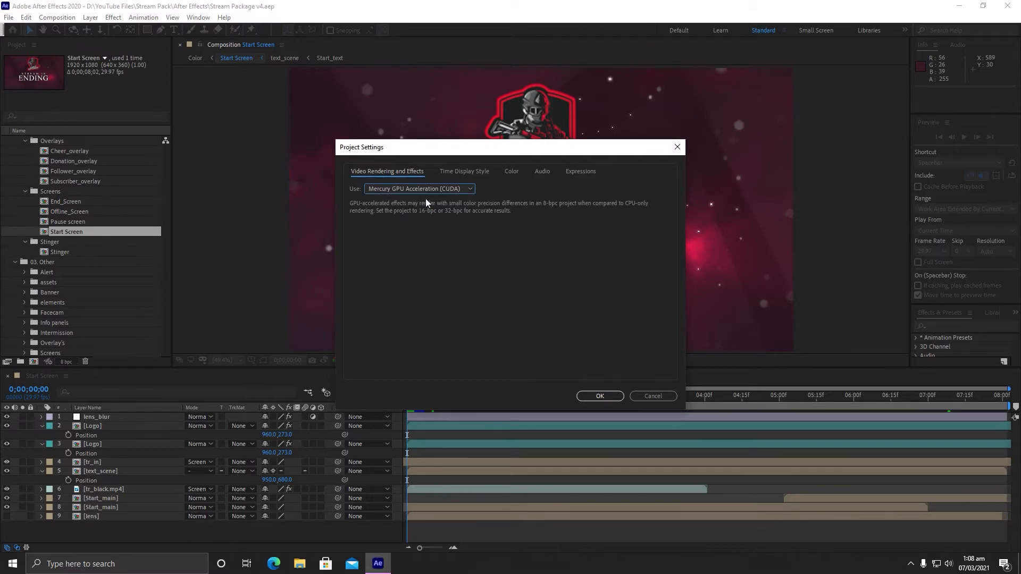
Set the project's color depth to 16 bits per channel and apply the project settings.
click(451, 172)
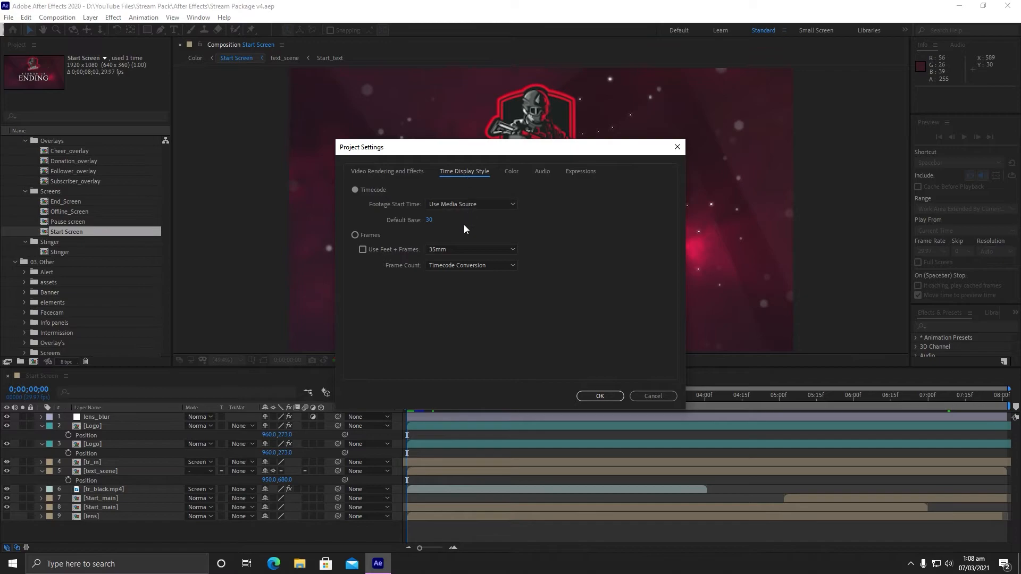
click(511, 173)
click(436, 190)
click(432, 212)
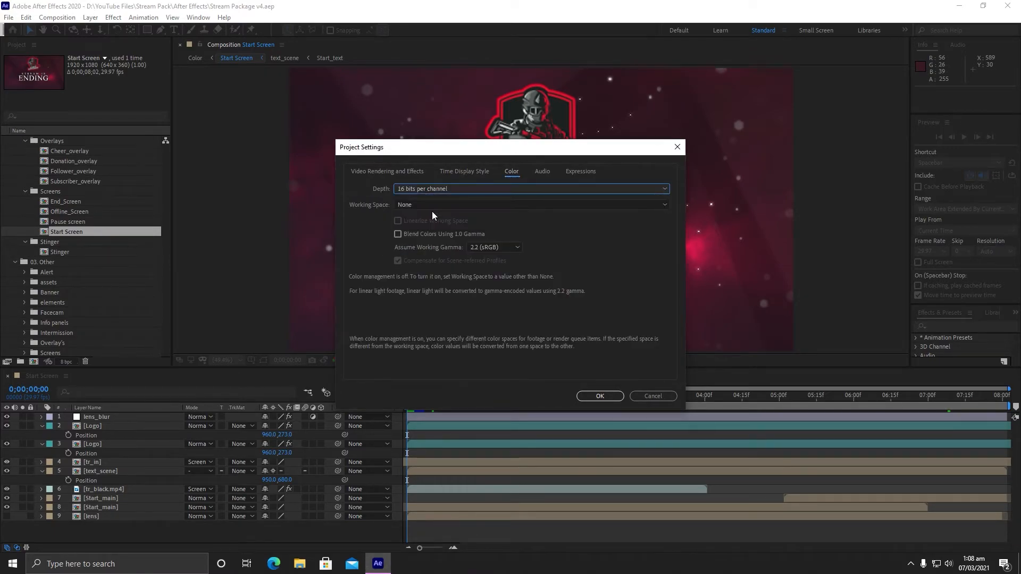
click(569, 173)
click(600, 396)
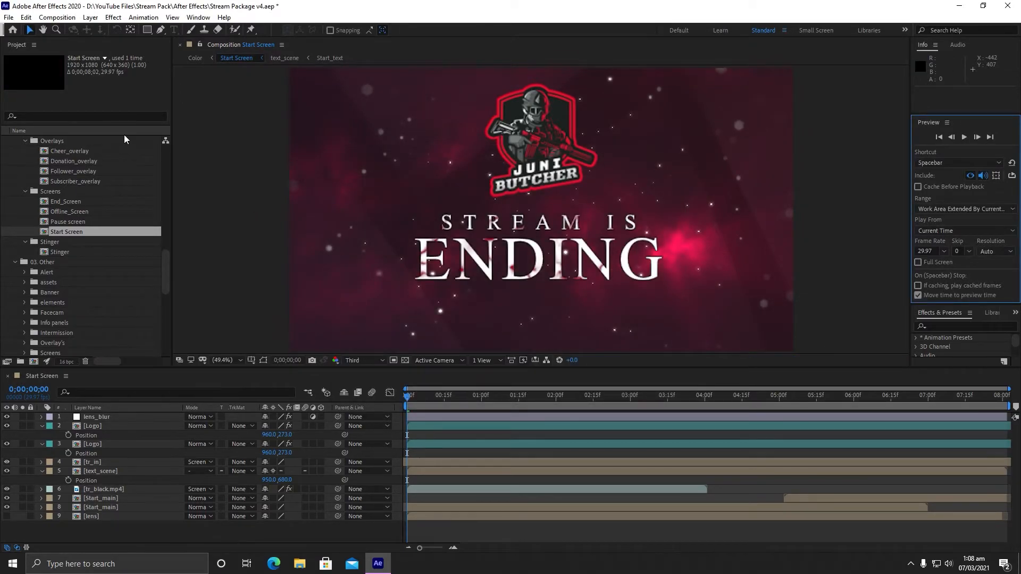
Set the adaptive resolution limit to 1/8 in the Previews preferences.
click(25, 17)
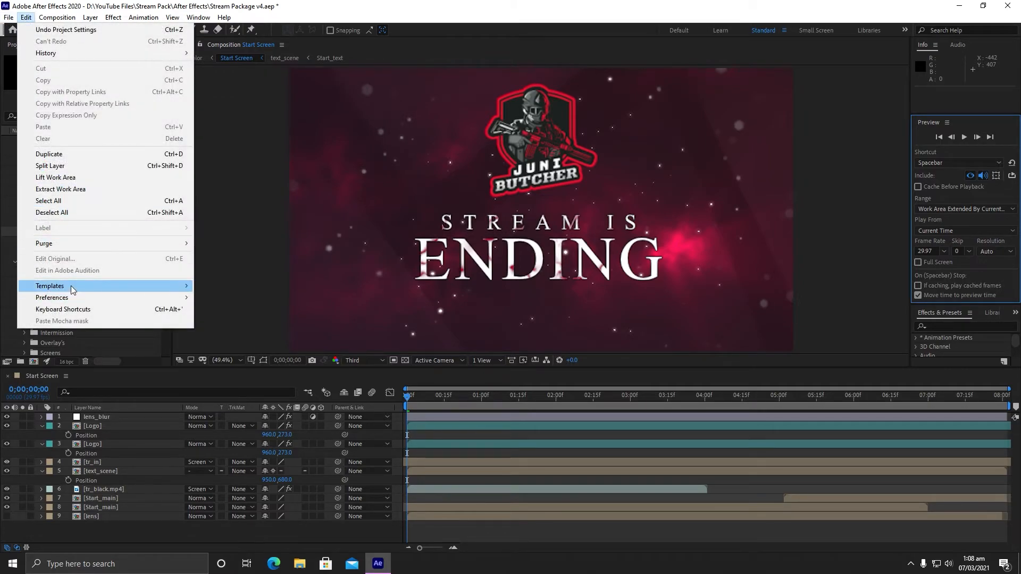
mouse_move(148, 302)
click(233, 299)
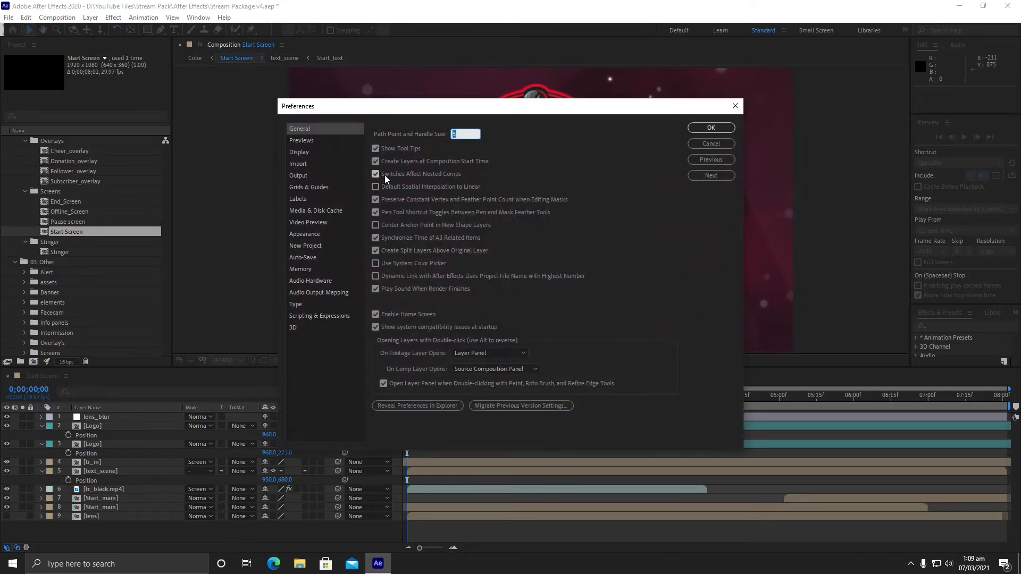
click(322, 141)
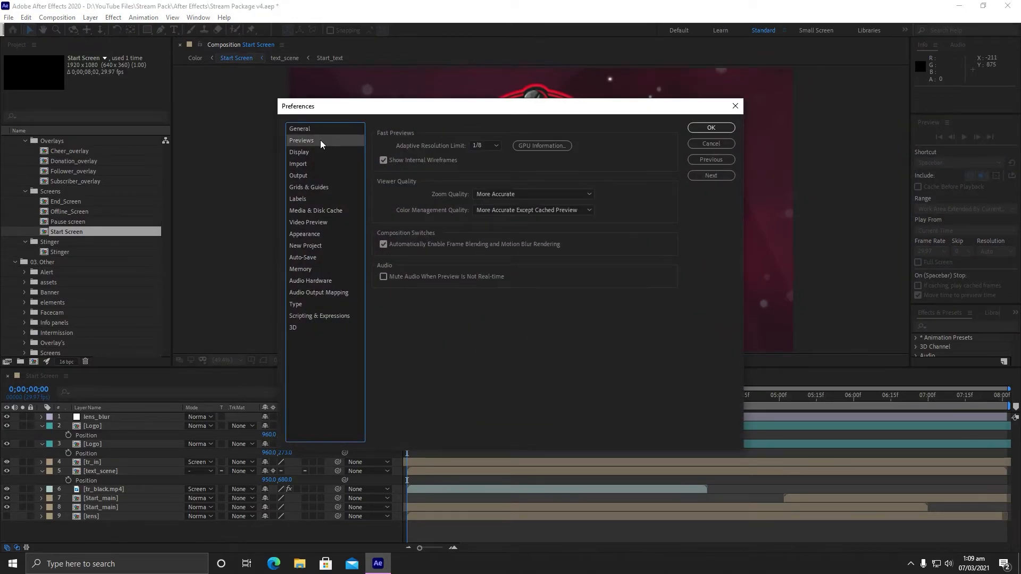
click(489, 146)
click(494, 181)
Push the texture memory in the GPU information to its maximum of 4493 MB and accept it.
click(542, 148)
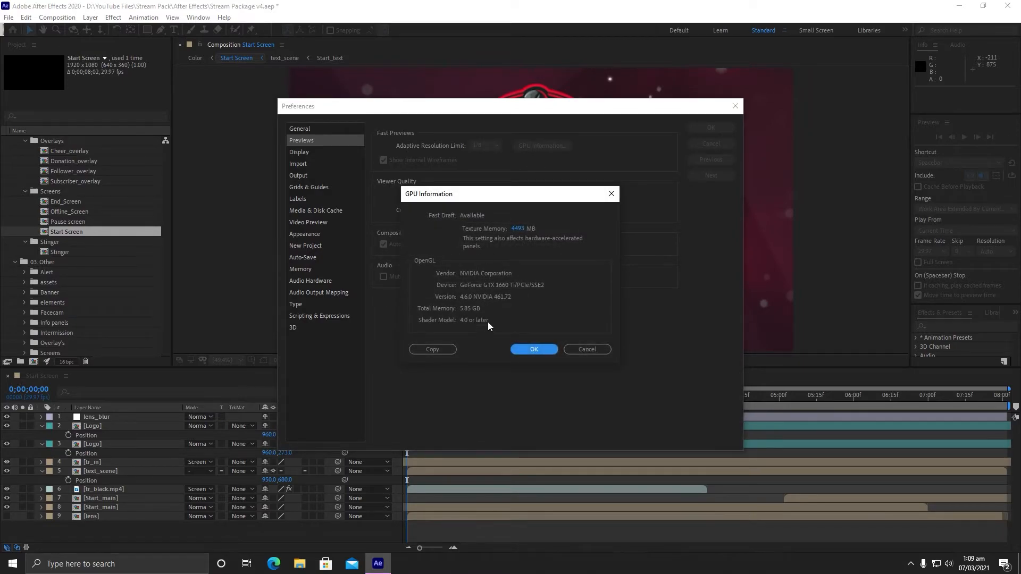
drag(524, 231, 583, 233)
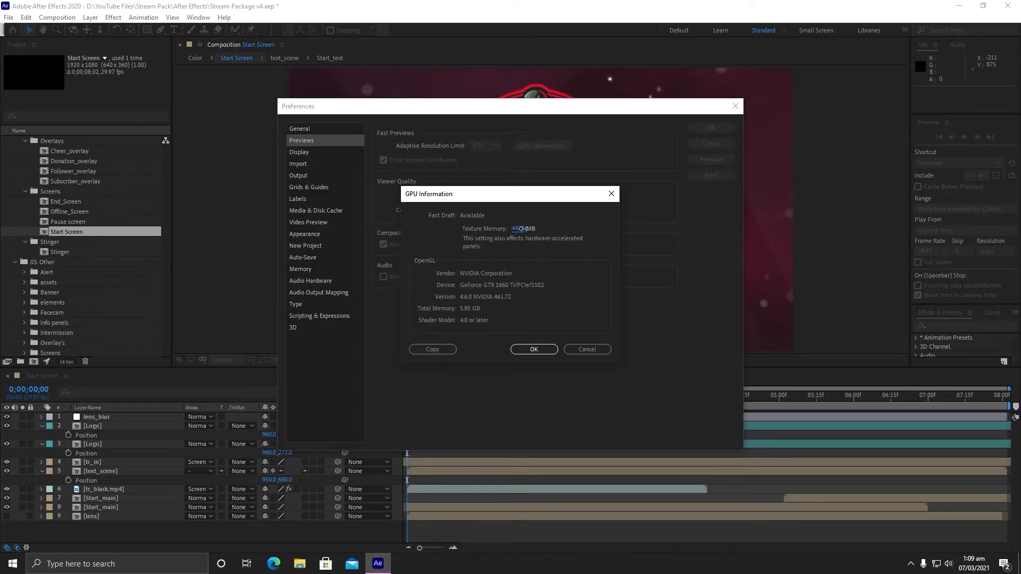
drag(522, 229, 909, 227)
drag(517, 228, 719, 237)
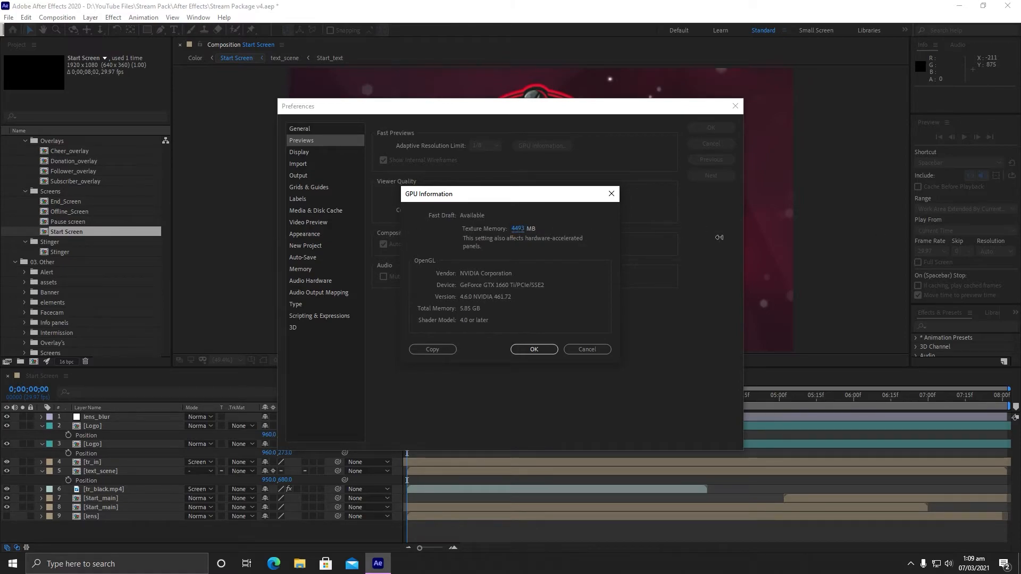
click(543, 348)
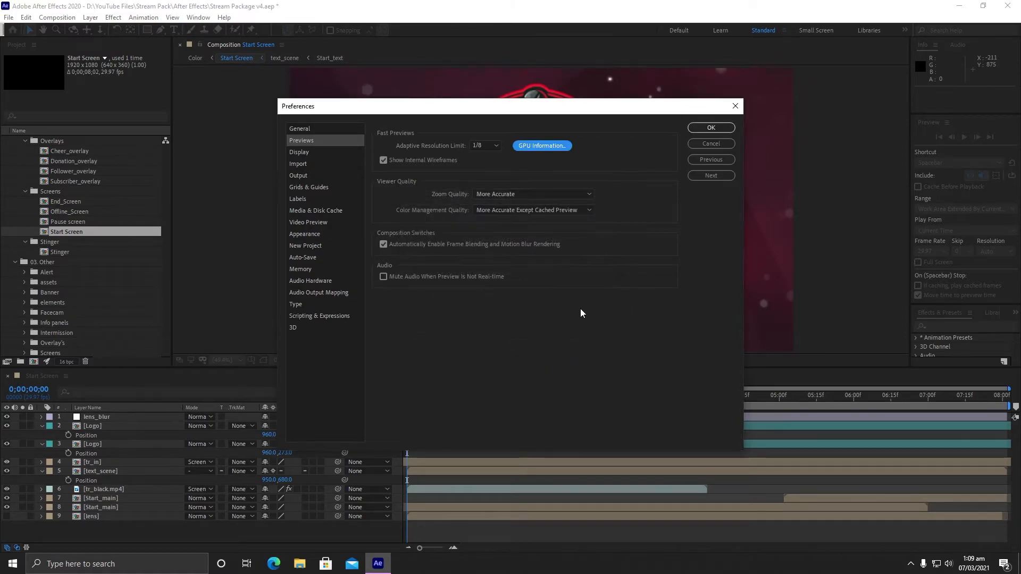
Set the zoom quality to More Accurate and the color management quality to More Accurate Except Cached Preview.
click(516, 195)
click(515, 228)
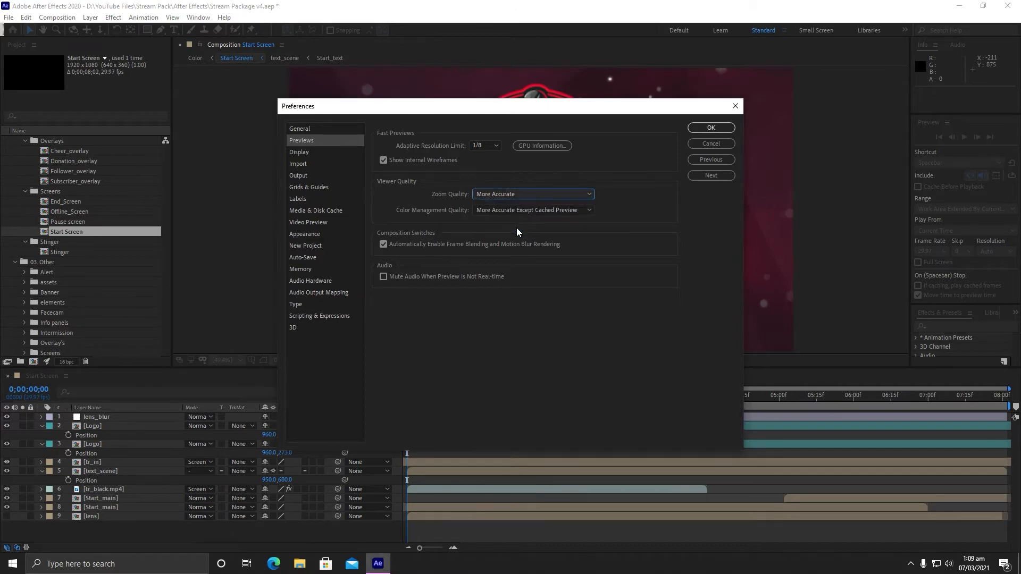
click(522, 212)
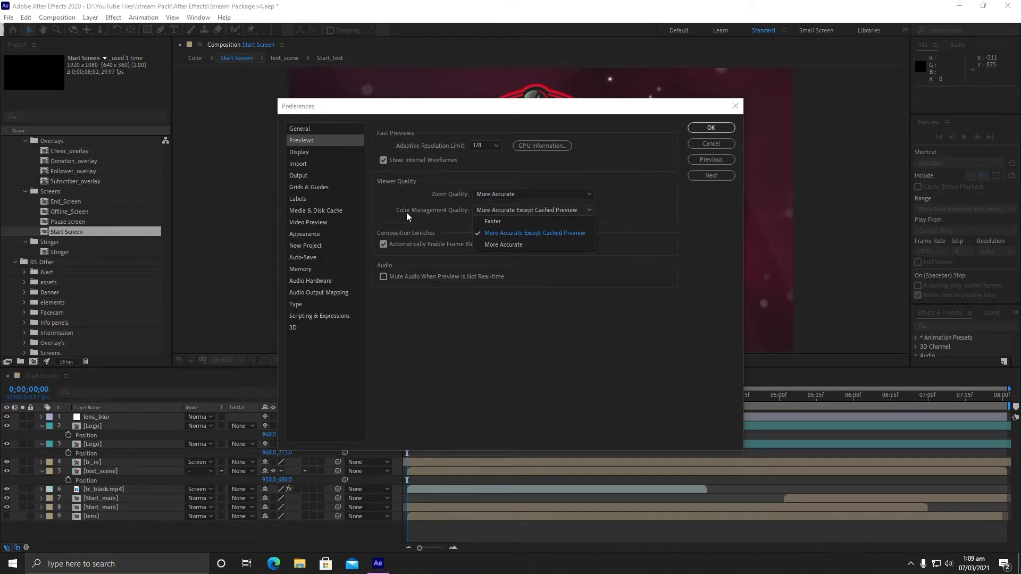
click(565, 234)
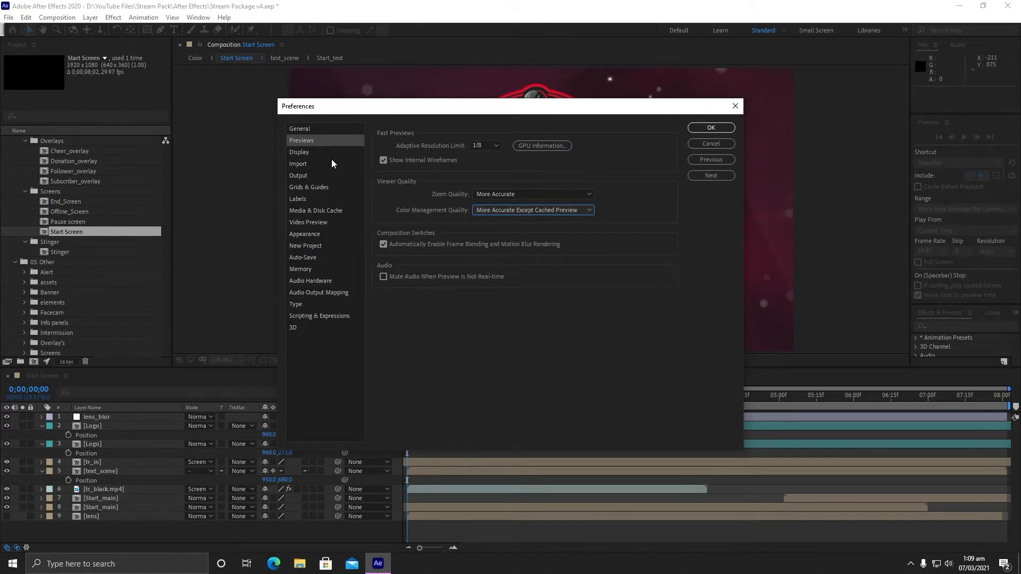
Check the Display and Video Preview preferences, and set the RAM reserved for other applications to 3 GB.
click(318, 154)
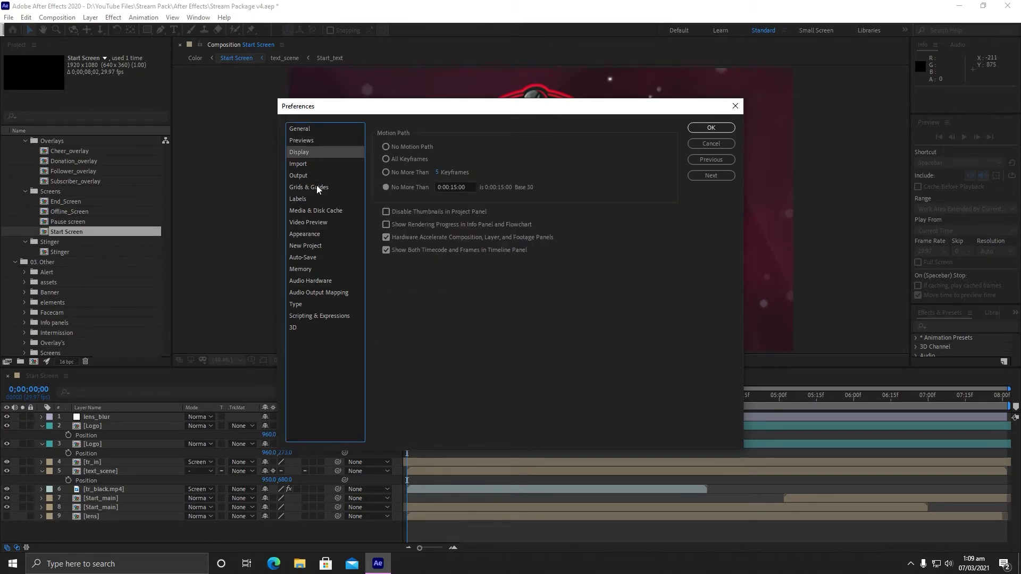
click(318, 222)
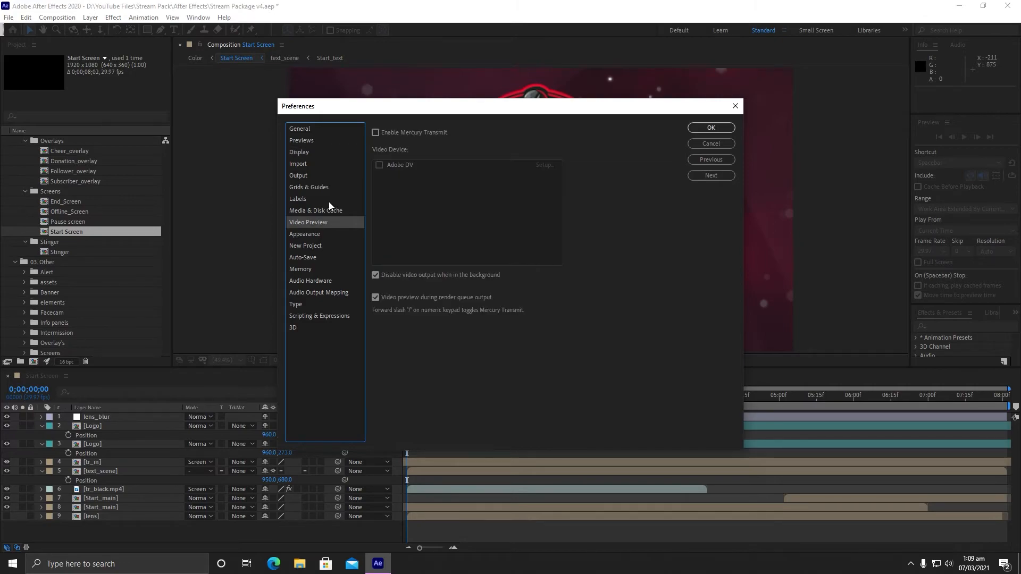
click(314, 269)
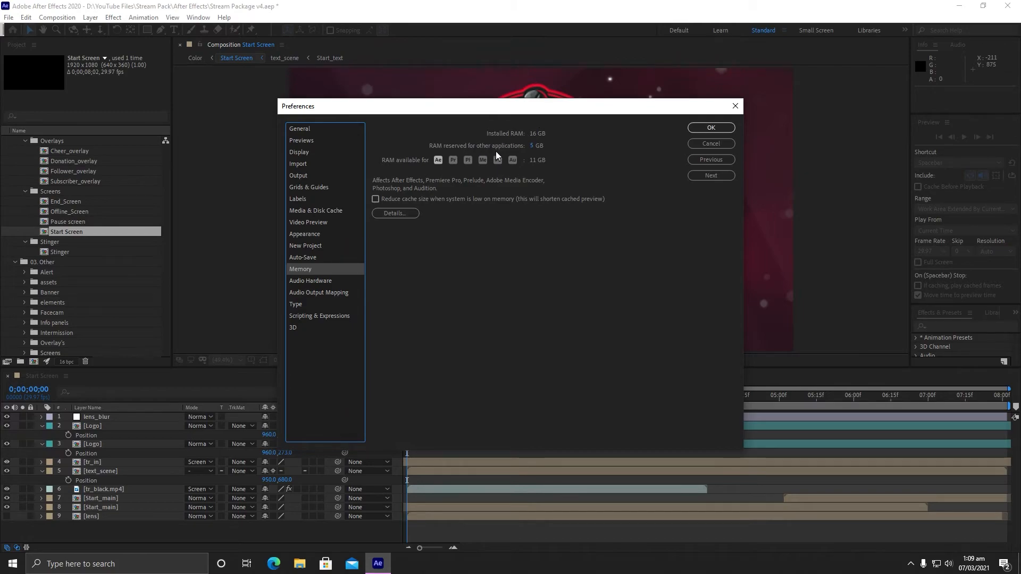
drag(536, 153, 497, 150)
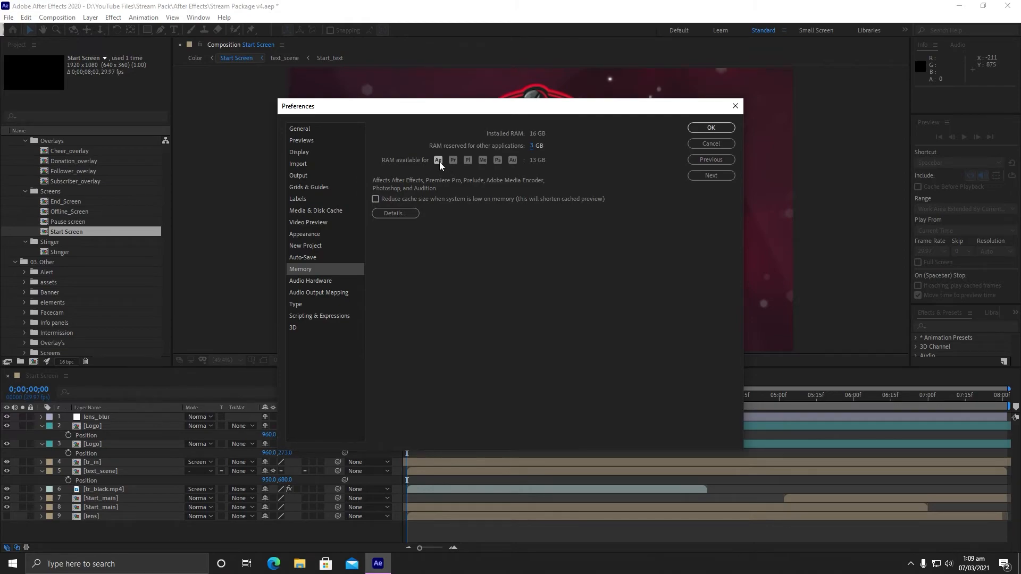
Look through the Audio Hardware, Audio Output Mapping, Type, Scripting & Expressions and 3D preferences.
click(330, 280)
click(330, 291)
click(331, 304)
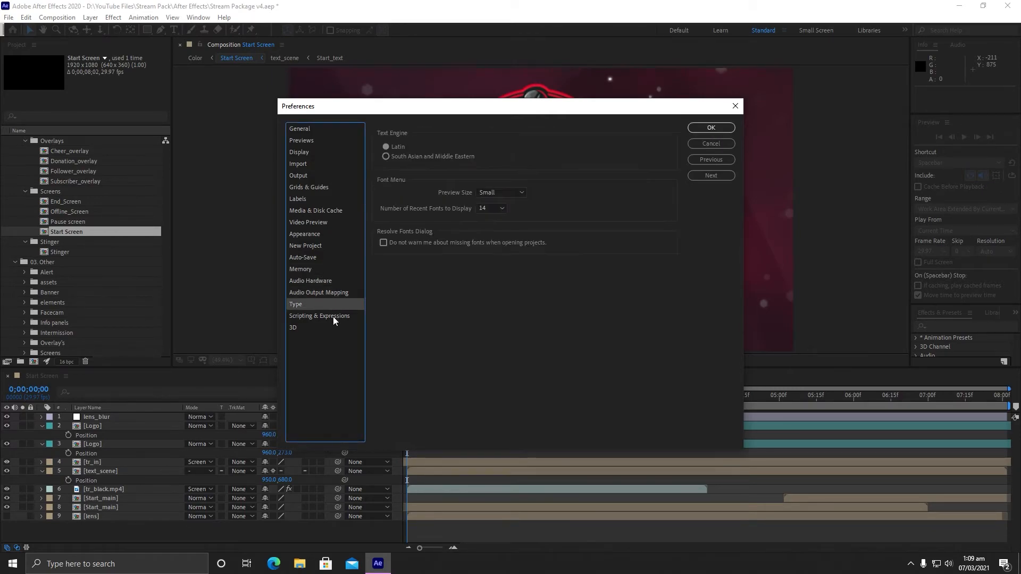
click(333, 317)
click(330, 327)
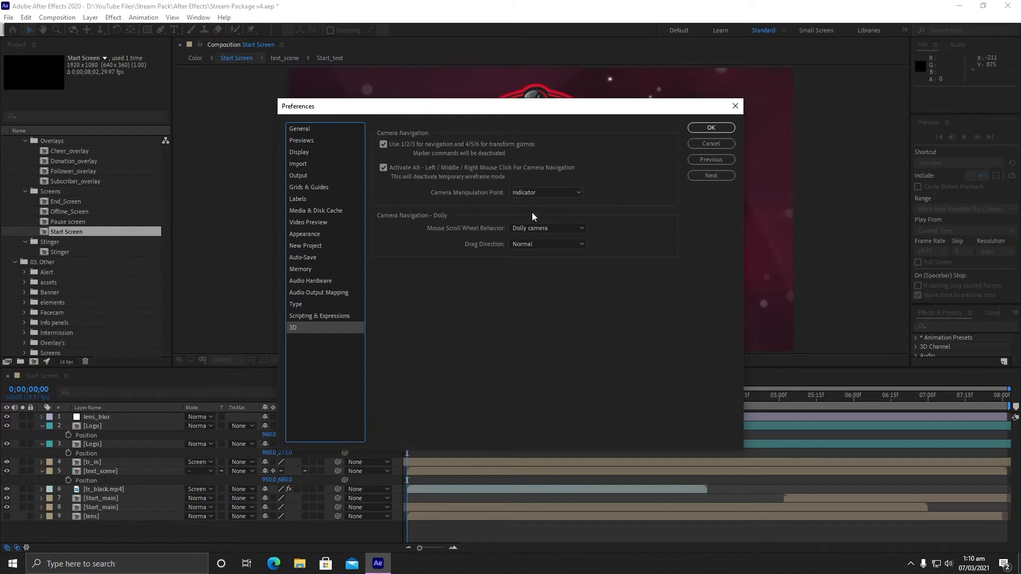
Accept the preferences, reopen them with the hidden Secret page, disable the layer cache and purge every 2 frames during Make Movie.
click(720, 127)
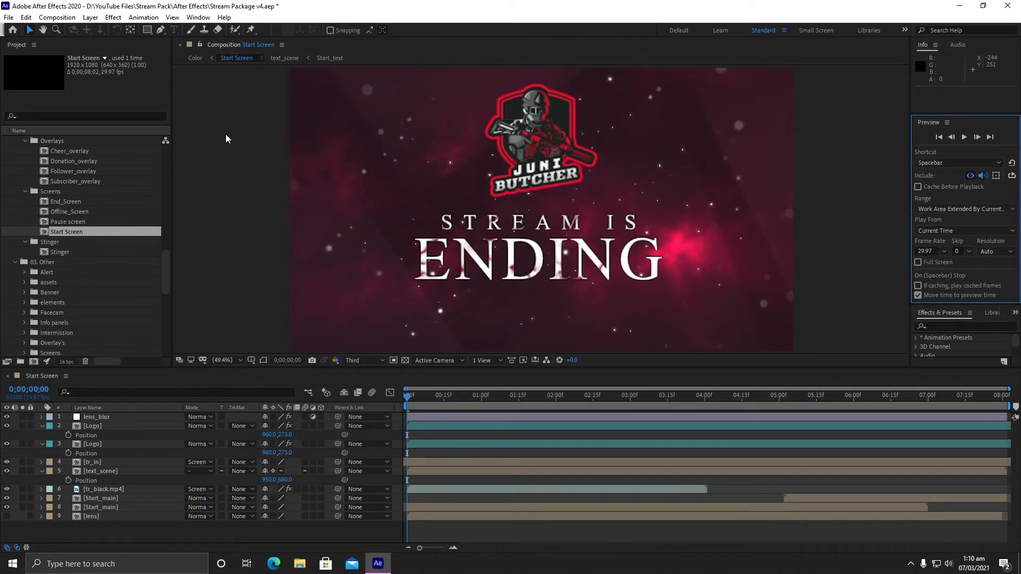
click(26, 18)
mouse_move(83, 297)
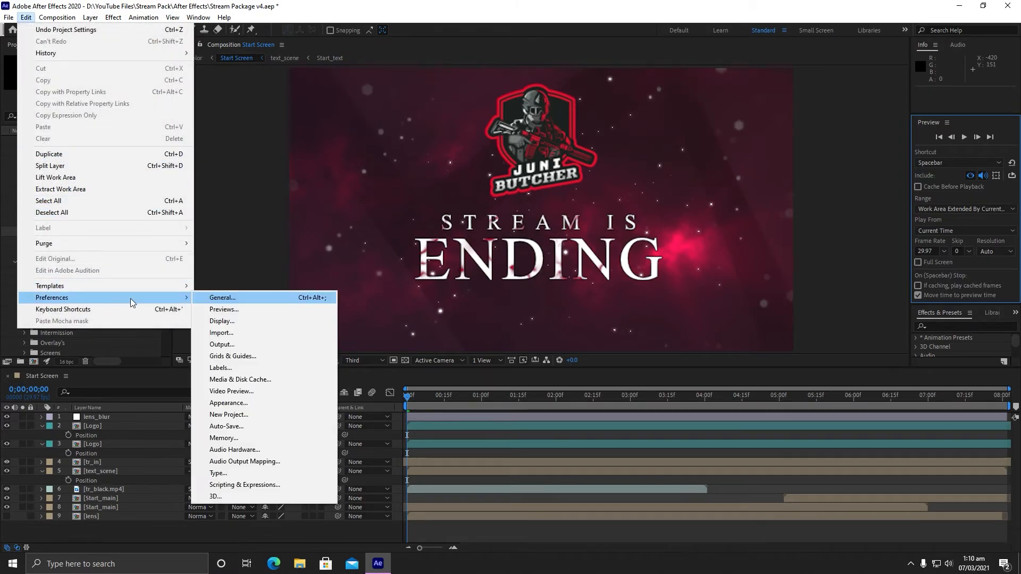
click(229, 299)
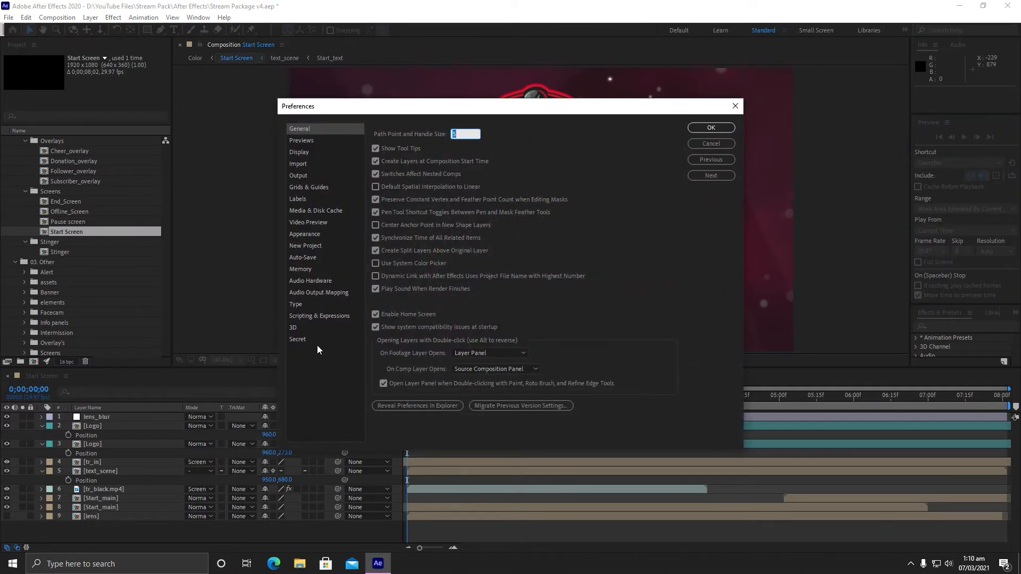
click(314, 340)
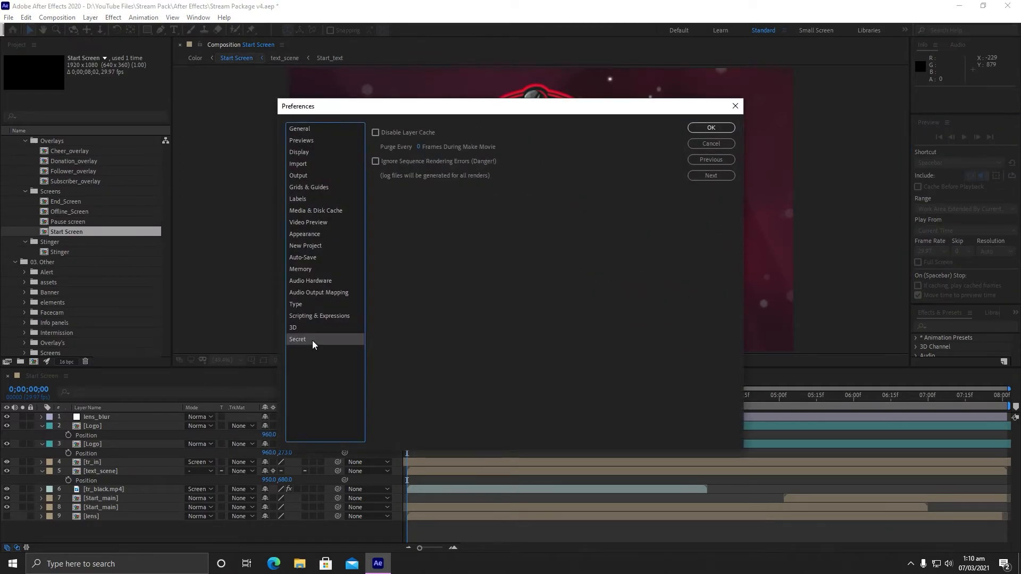
click(376, 133)
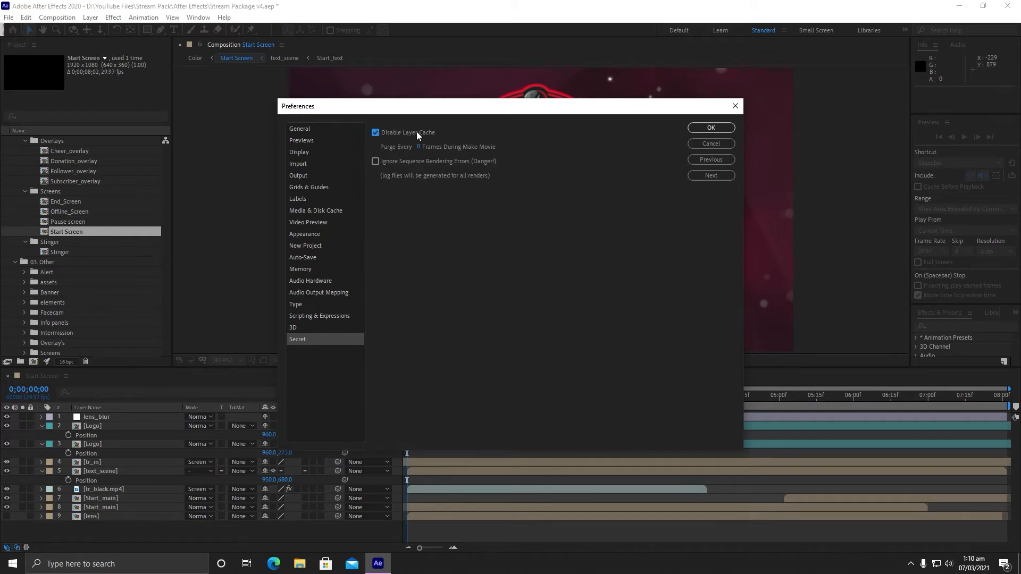
key(Tab)
text(2)
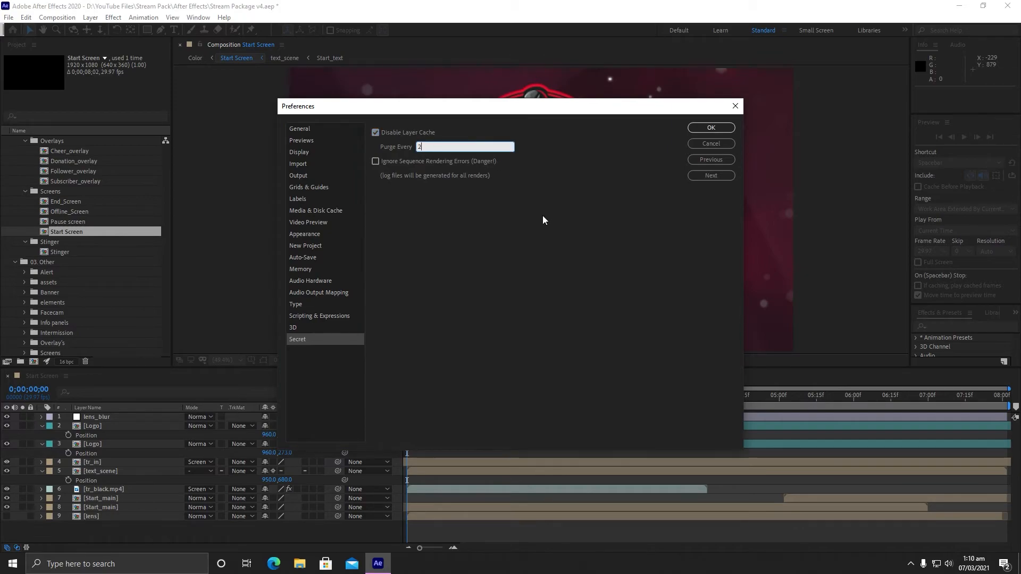
click(702, 128)
Set the Start Screen composition's viewing resolution to Full and preview it from the first frame.
click(407, 397)
mouse_move(407, 397)
mouse_down()
mouse_move(416, 397)
mouse_move(406, 396)
mouse_up()
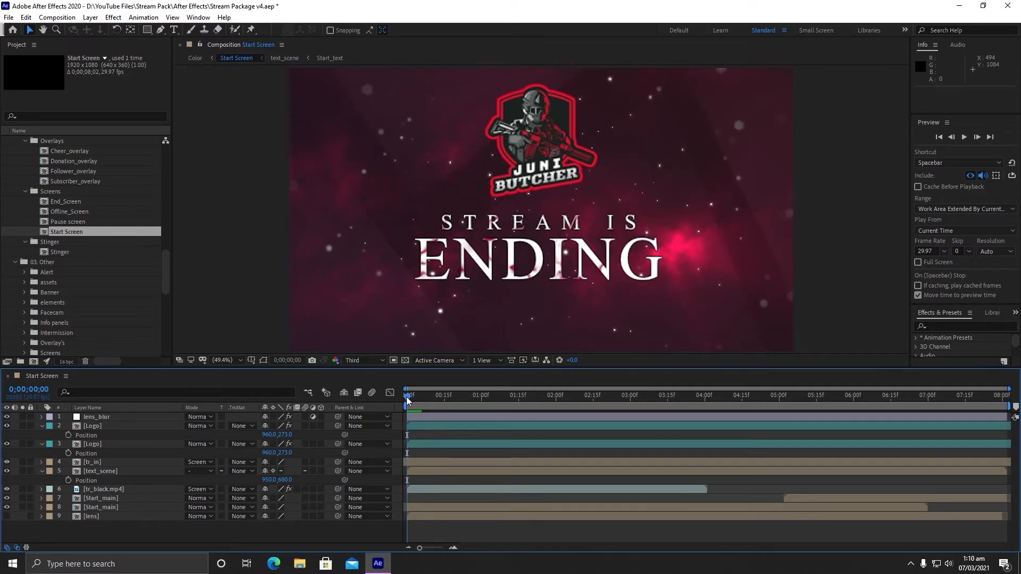
click(361, 362)
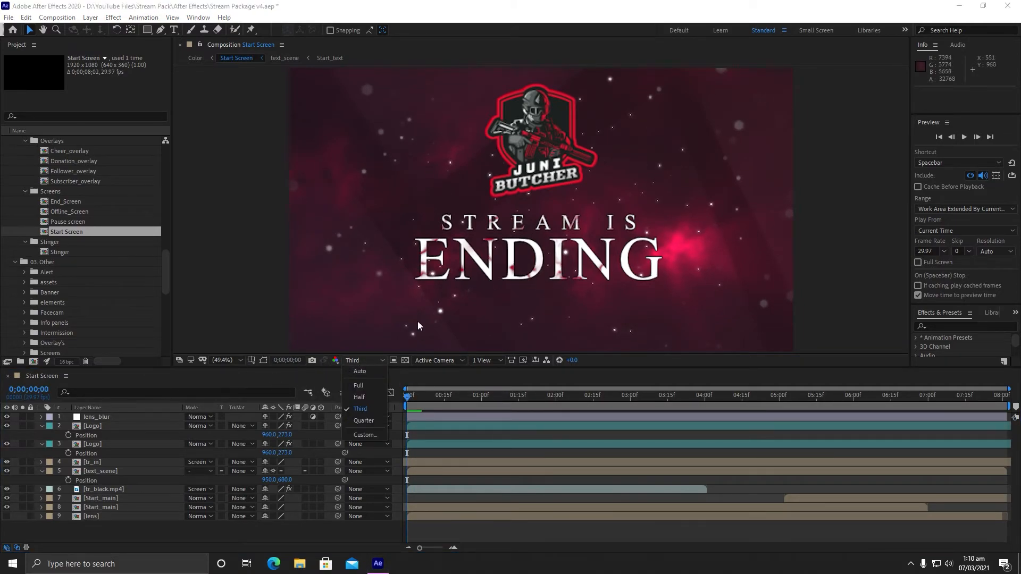
click(367, 408)
click(366, 362)
click(368, 385)
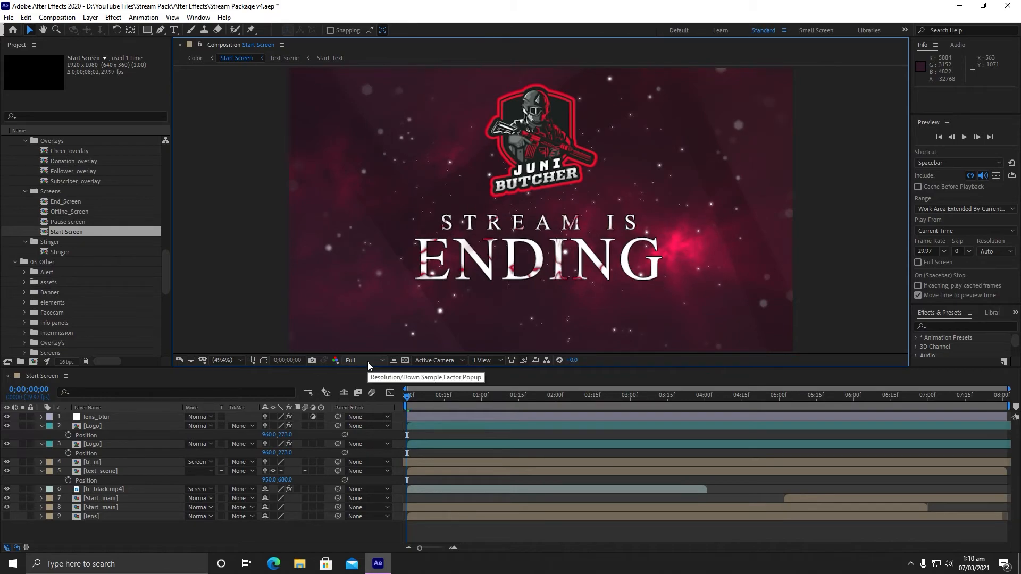
click(406, 398)
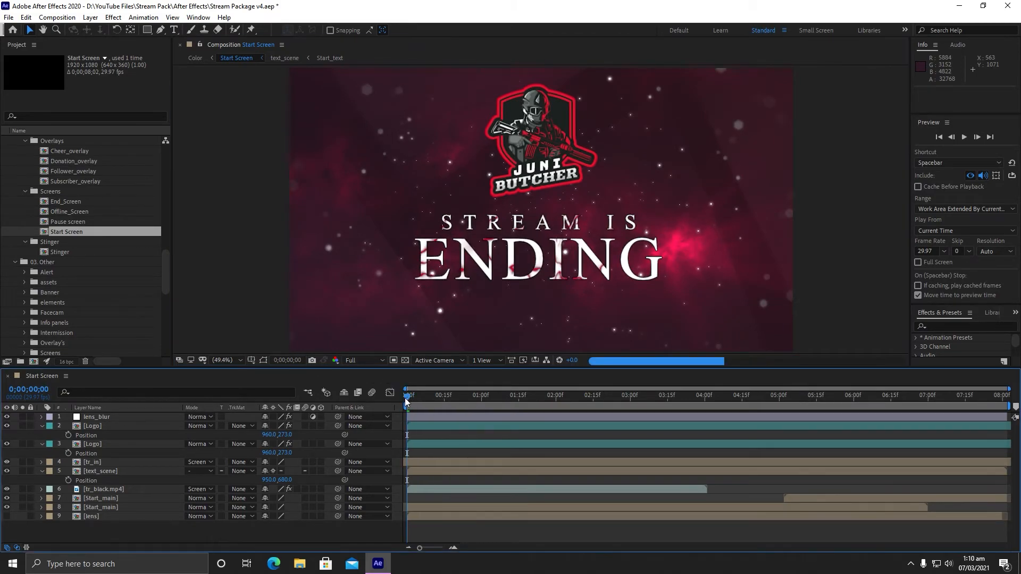
key(space)
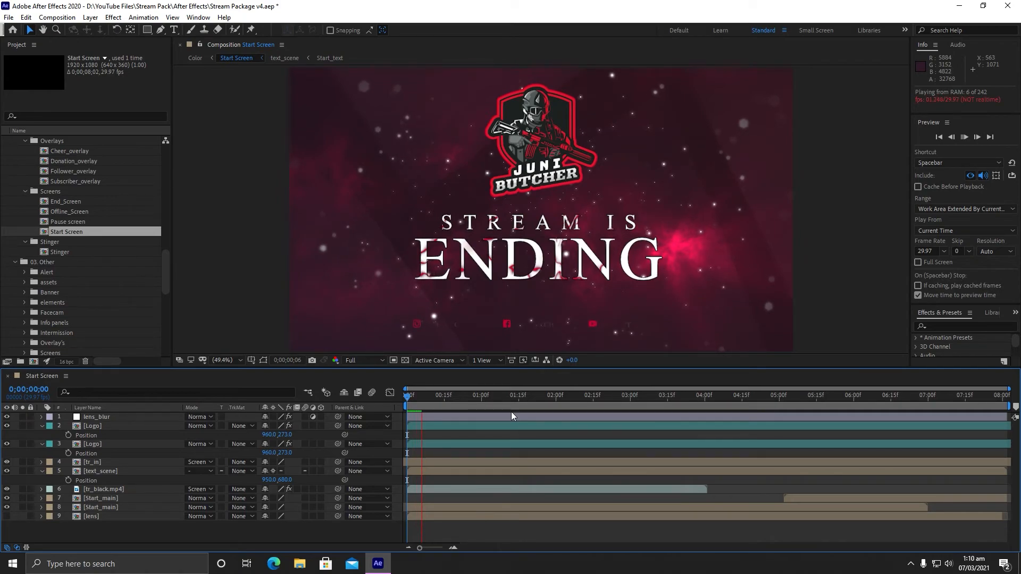
key(space)
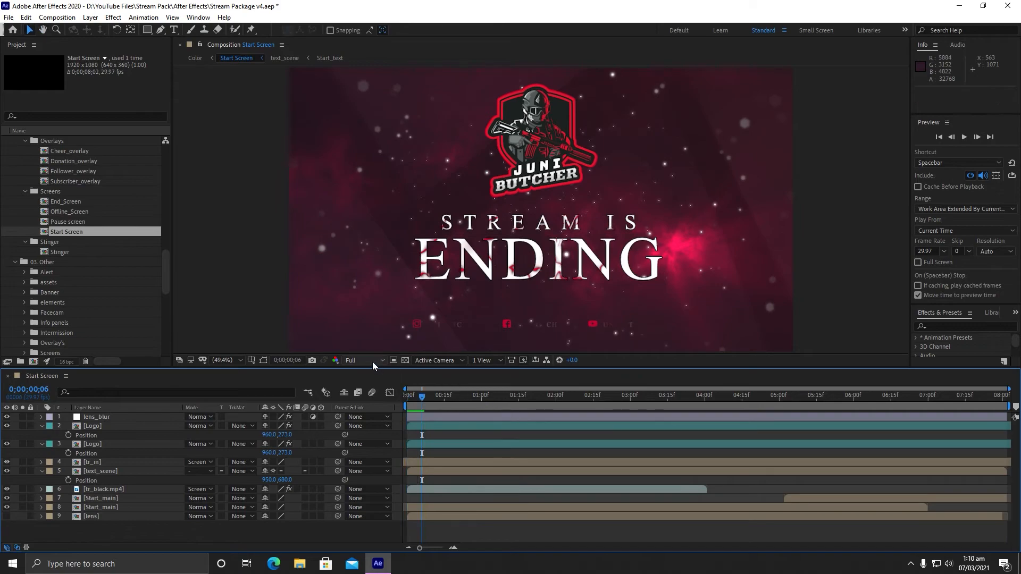
Lower the Start Screen composition's viewing resolution to Quarter and preview it again from the beginning.
click(372, 361)
click(368, 410)
click(362, 362)
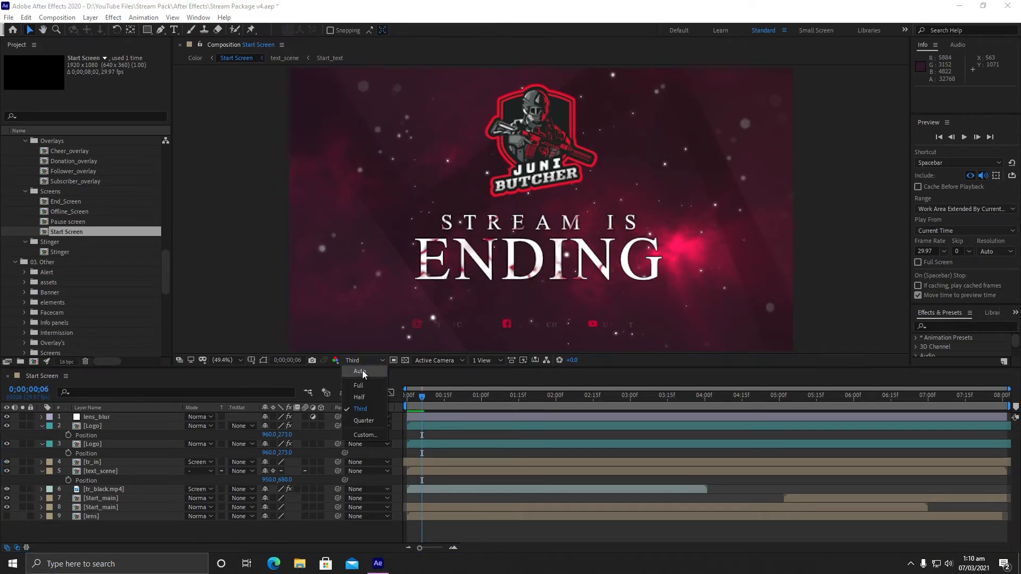
click(366, 421)
drag(416, 400, 402, 396)
key(space)
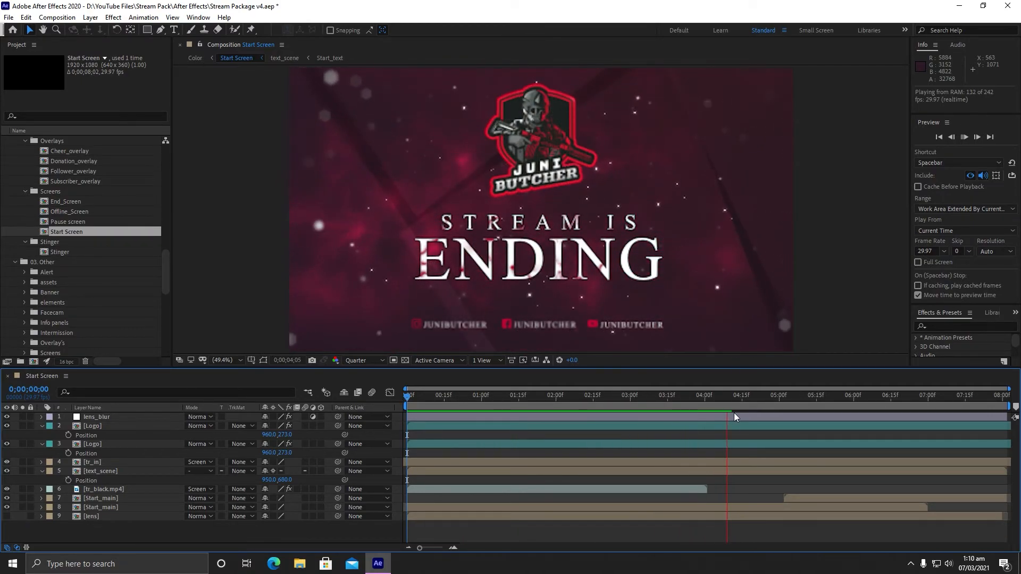
key(space)
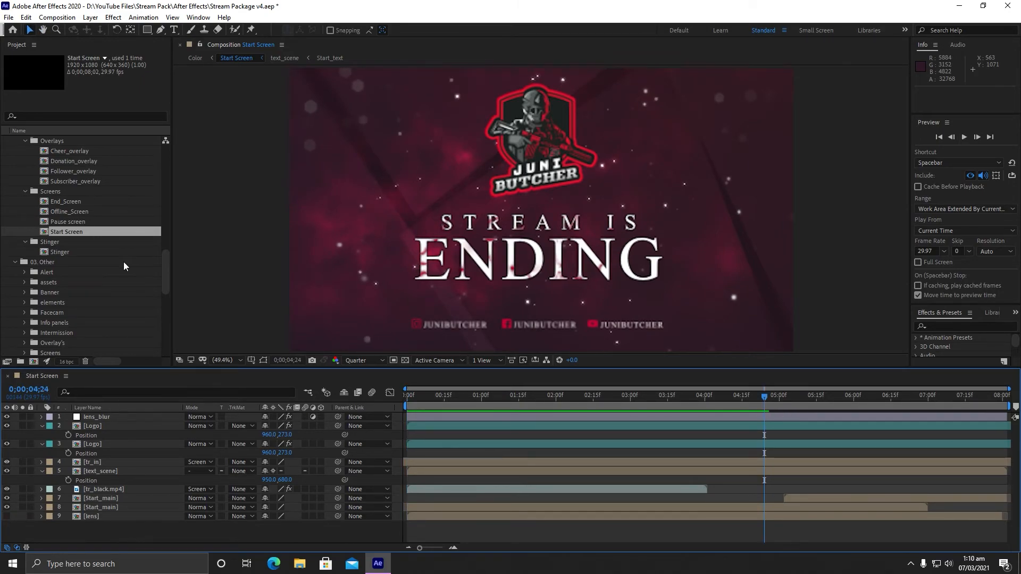
In the Start Screen composition settings, choose the HDTV 1080 29.97 preset and set the resolution to Third.
click(58, 18)
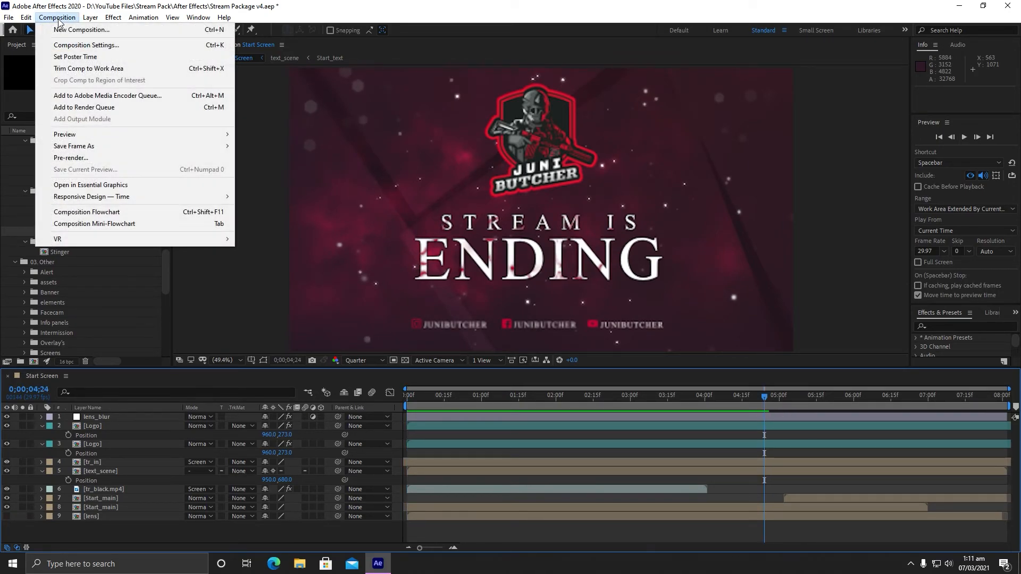
click(79, 45)
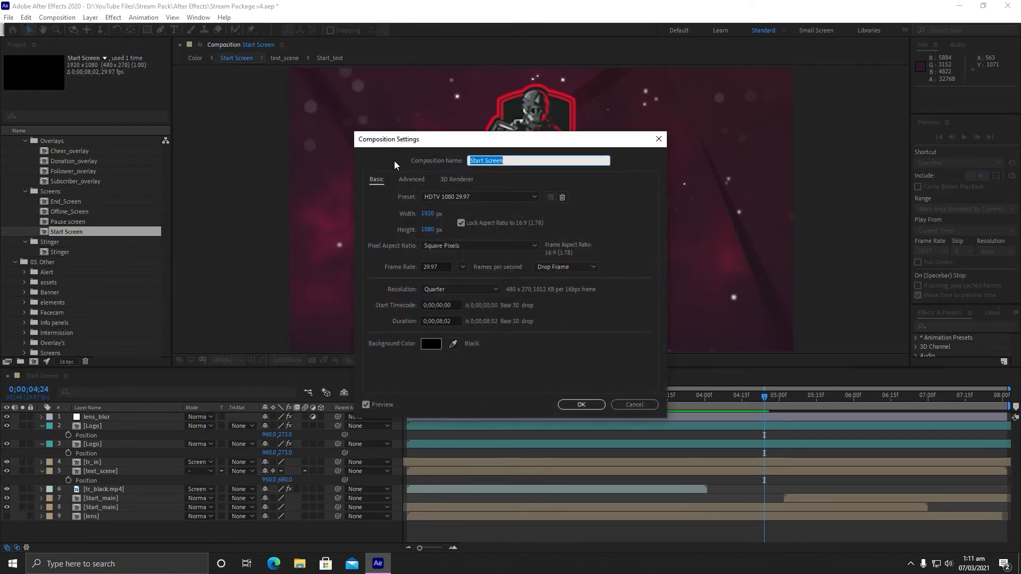
click(451, 197)
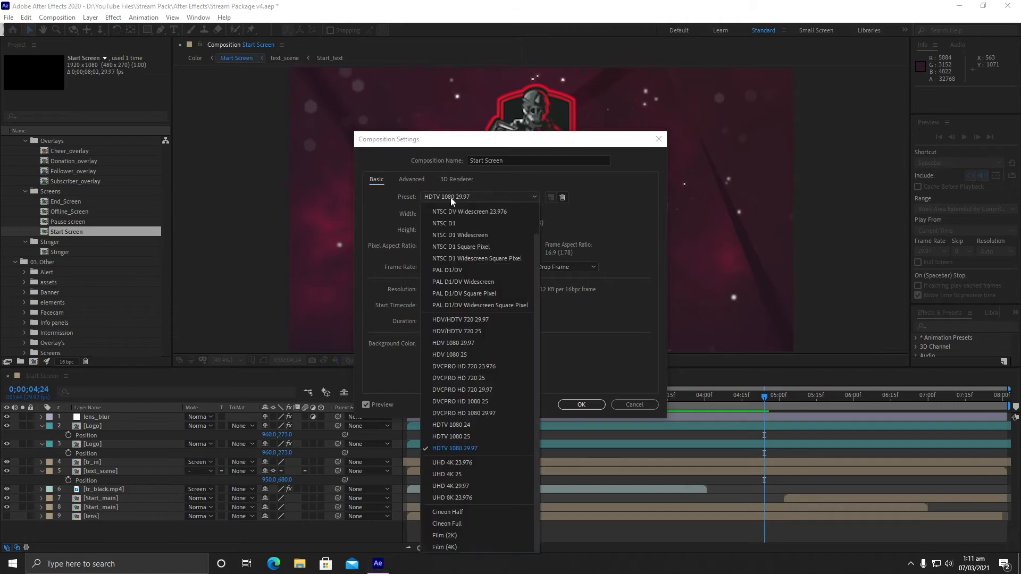
click(463, 450)
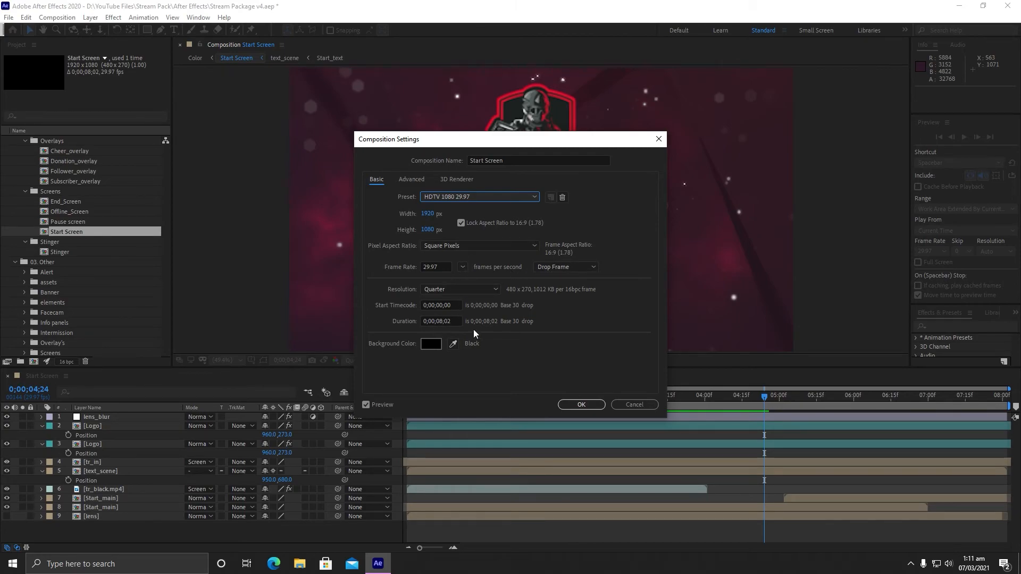
click(442, 292)
click(458, 328)
click(455, 291)
click(458, 324)
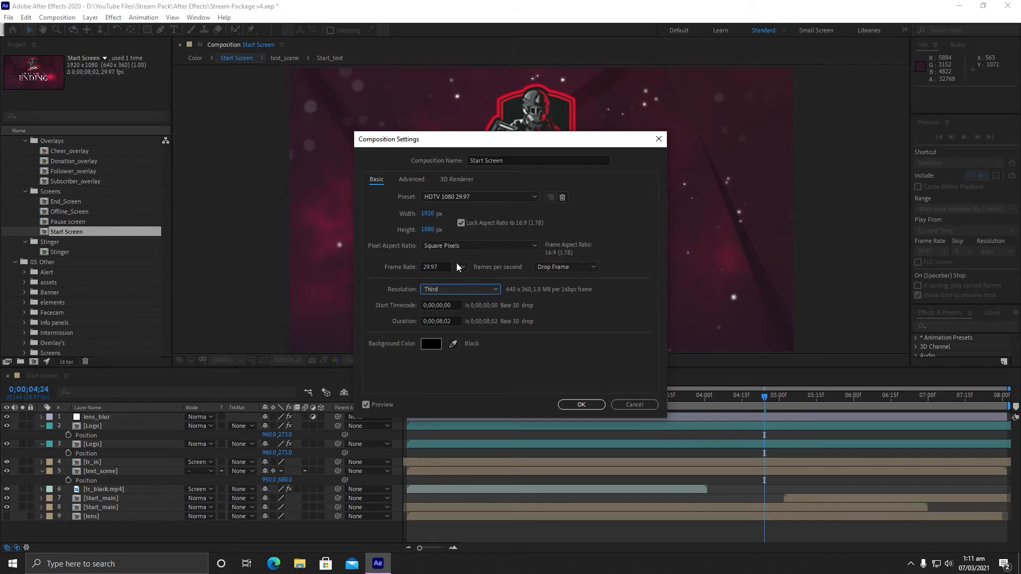
Check the advanced composition settings, try the CINEMA 4D renderer and set the 3D renderer back to Classic 3D.
click(412, 178)
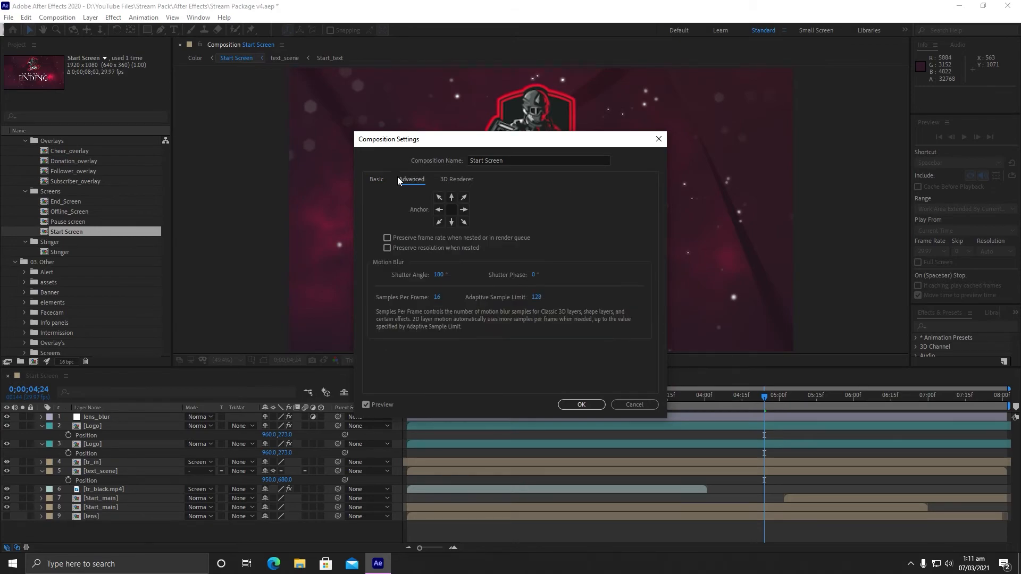
click(458, 179)
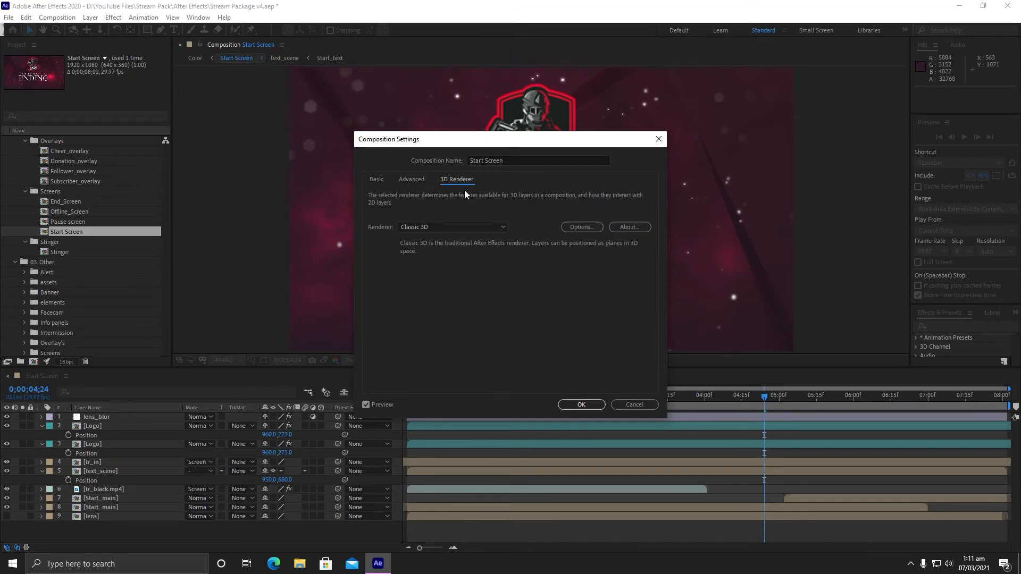
click(453, 228)
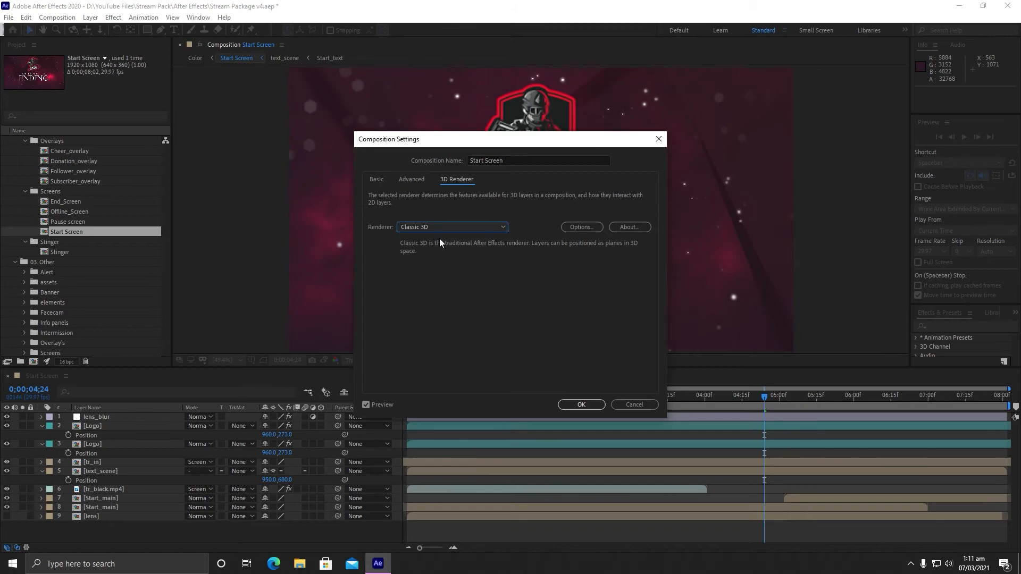
click(439, 250)
click(445, 231)
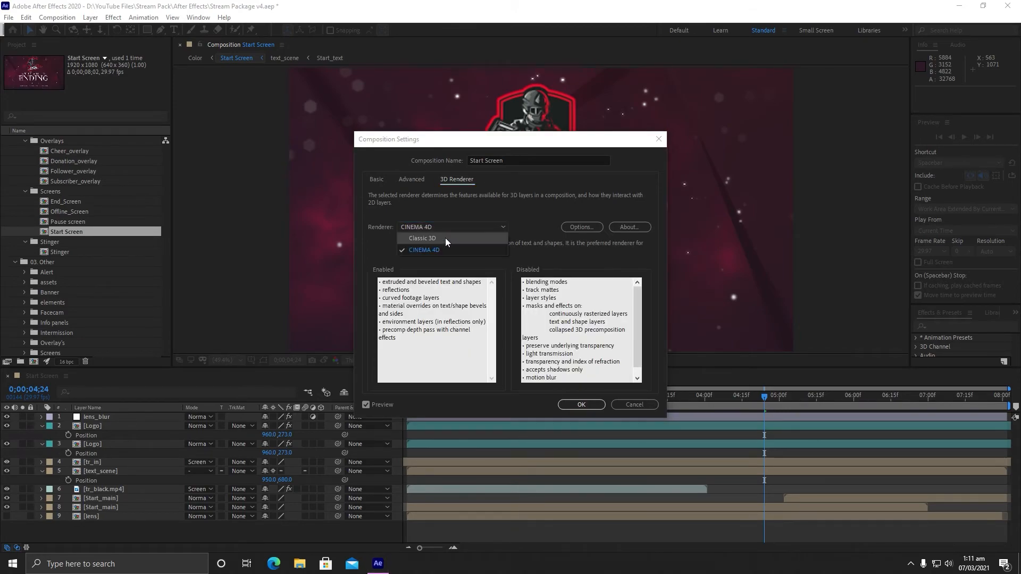
click(445, 238)
Set the Classic 3D shadow map resolution to Comp Size and accept the composition settings.
click(580, 228)
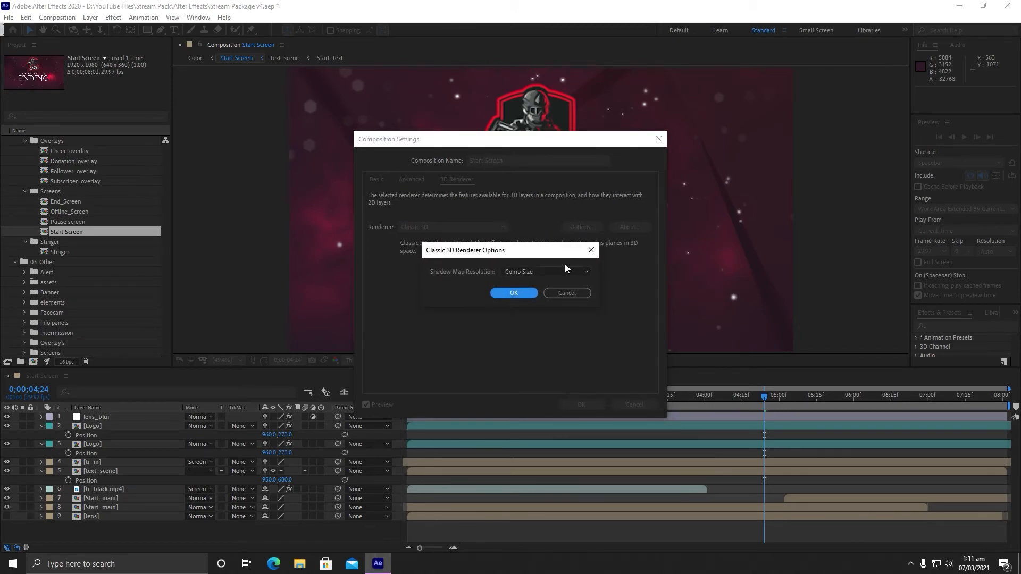
click(563, 270)
click(545, 279)
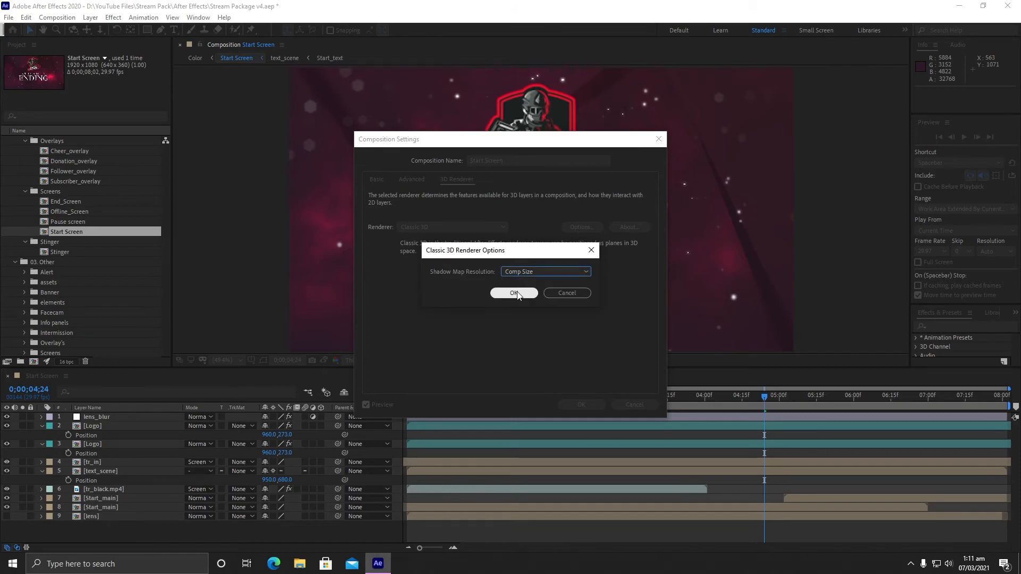
click(517, 292)
click(582, 405)
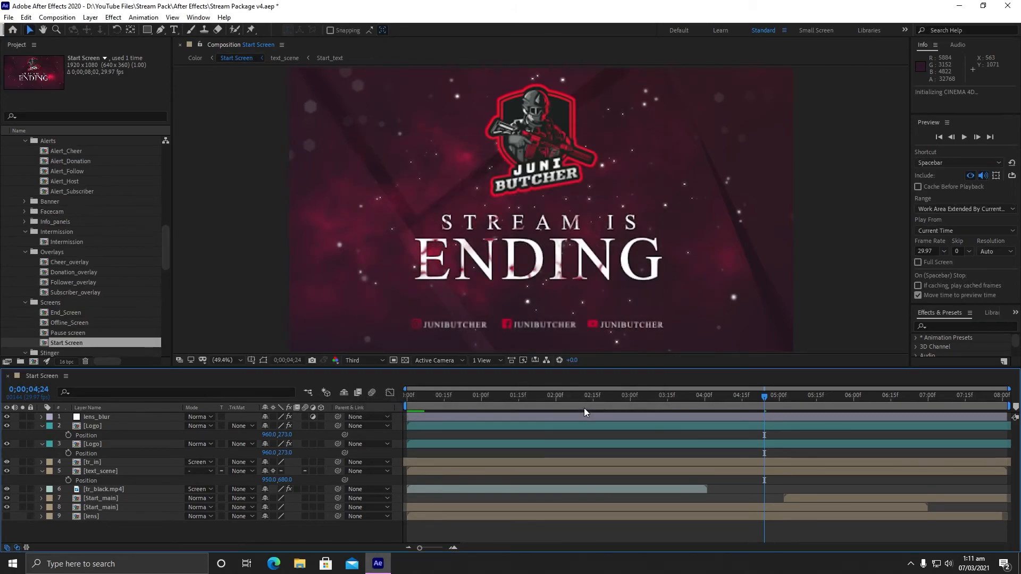
Preview the Start Screen composition from the first frame at Third resolution.
drag(761, 400, 407, 399)
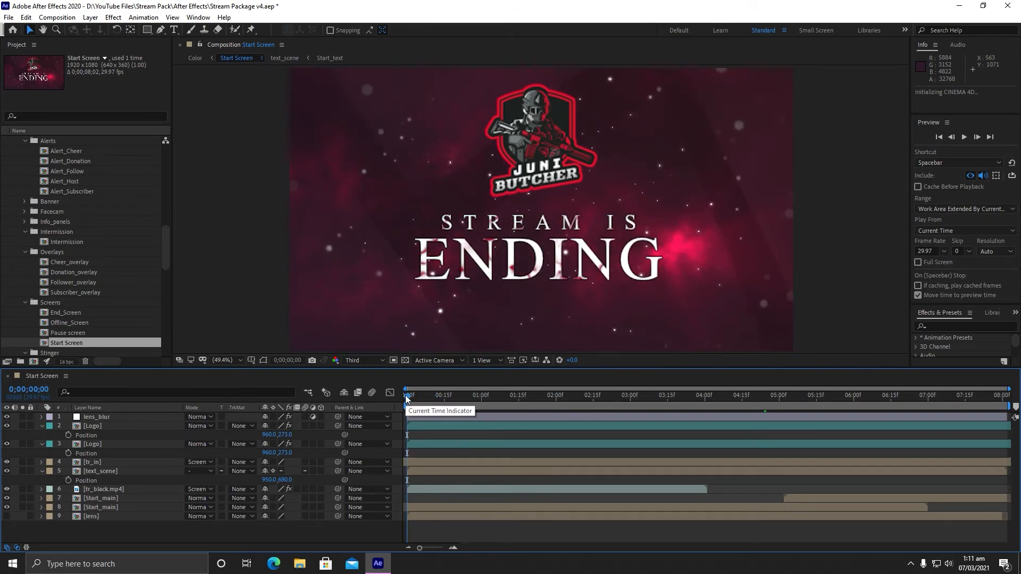
key(space)
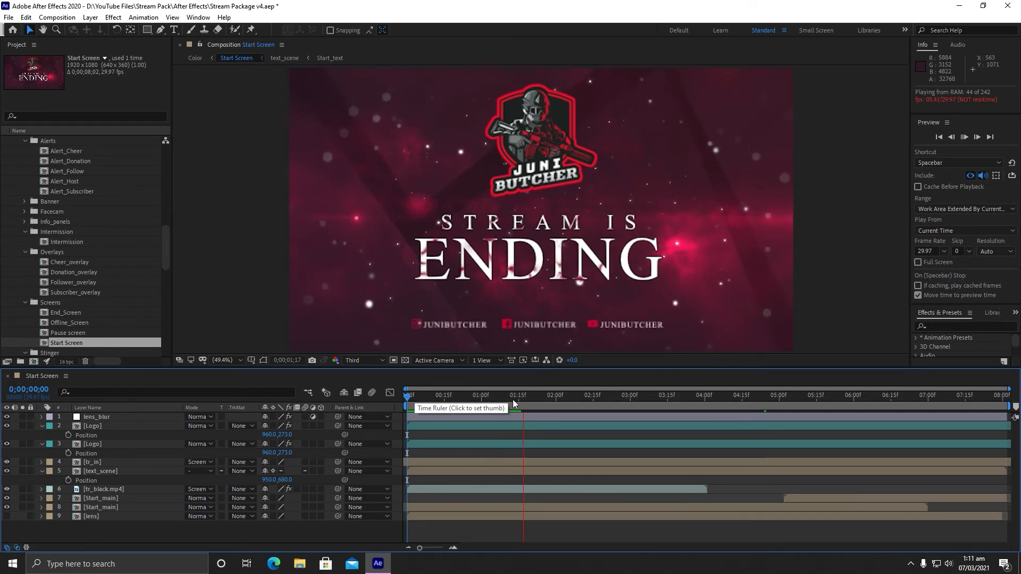
key(space)
Add the Start Screen composition to the render queue and set its render quality to Best and resolution to Full.
click(62, 19)
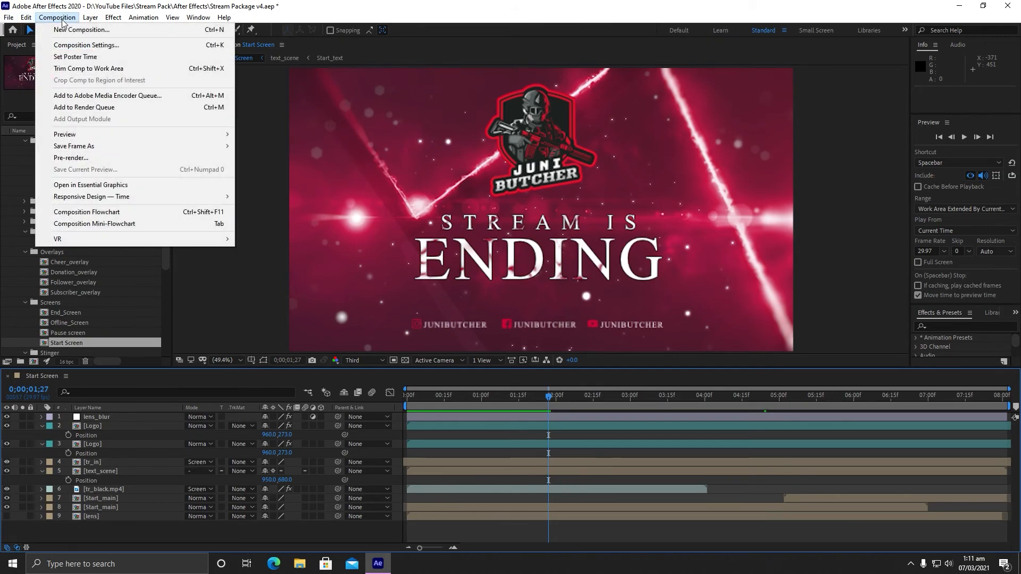
click(107, 108)
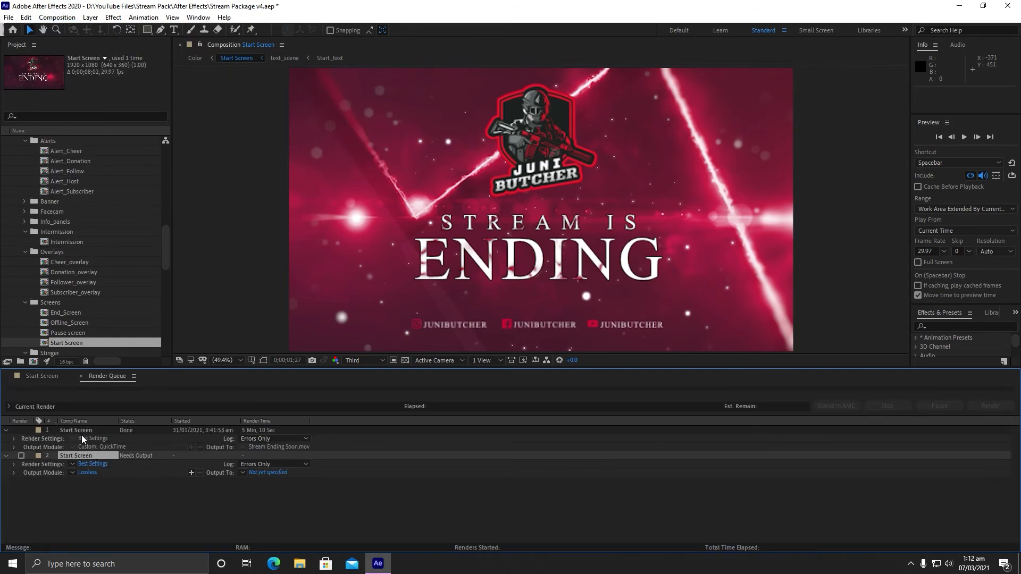
click(92, 465)
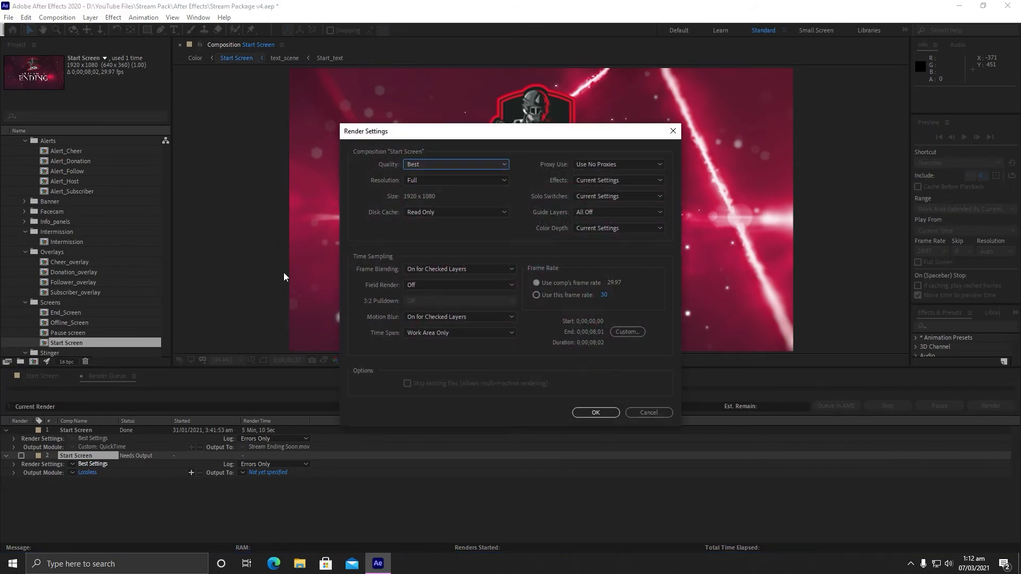
click(438, 165)
click(438, 189)
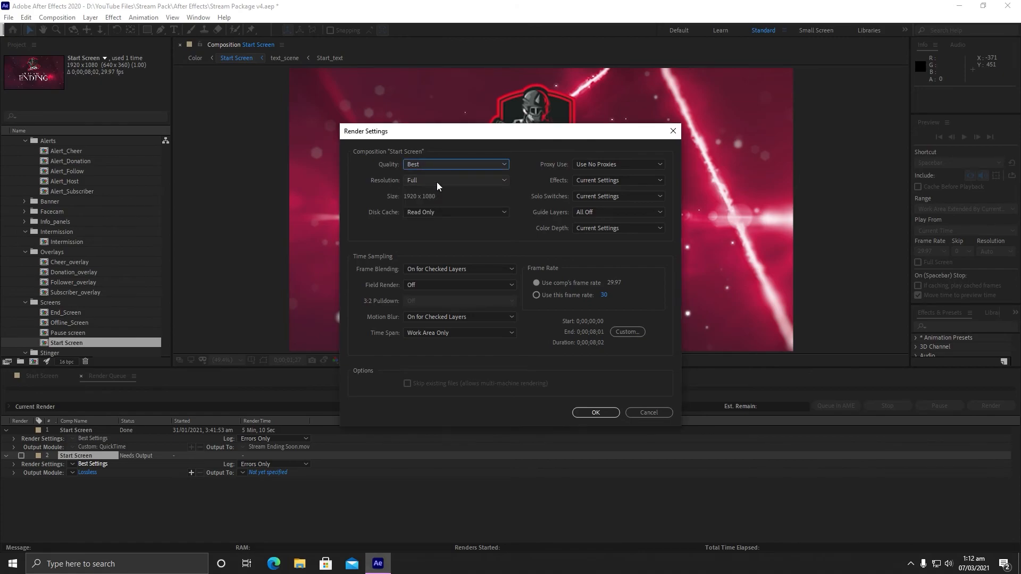
click(436, 182)
click(436, 202)
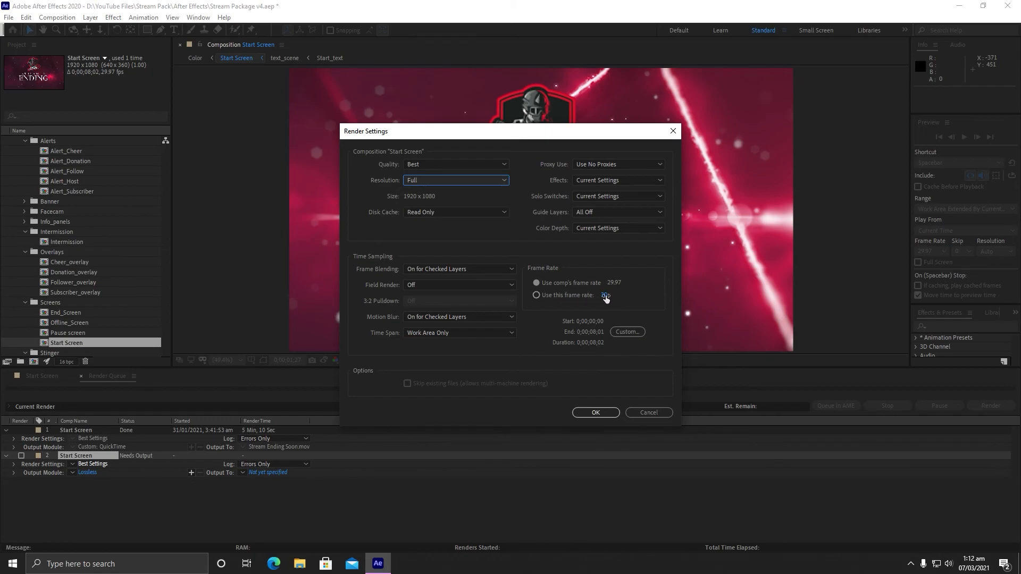
click(577, 297)
drag(612, 299, 663, 302)
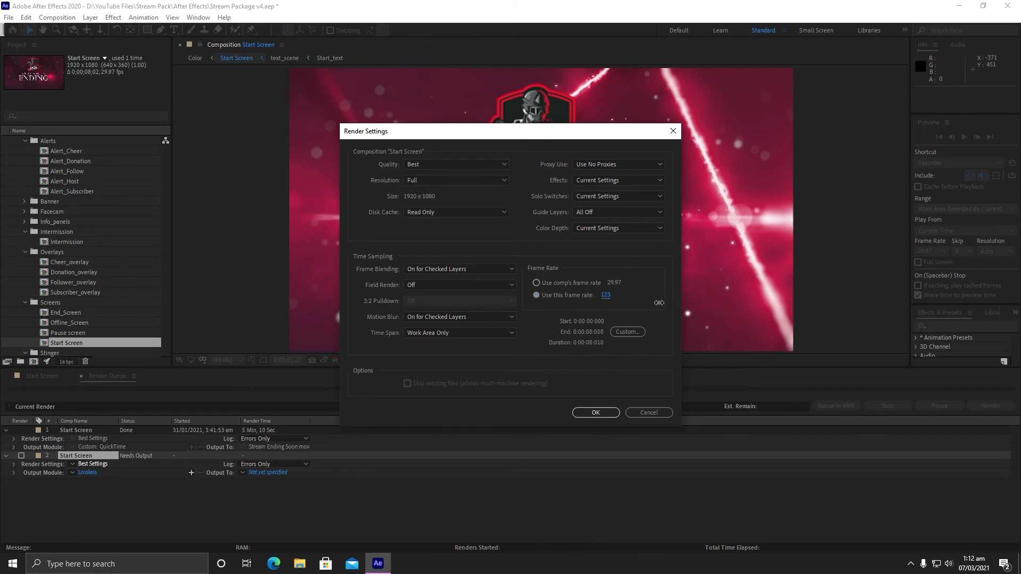
click(644, 413)
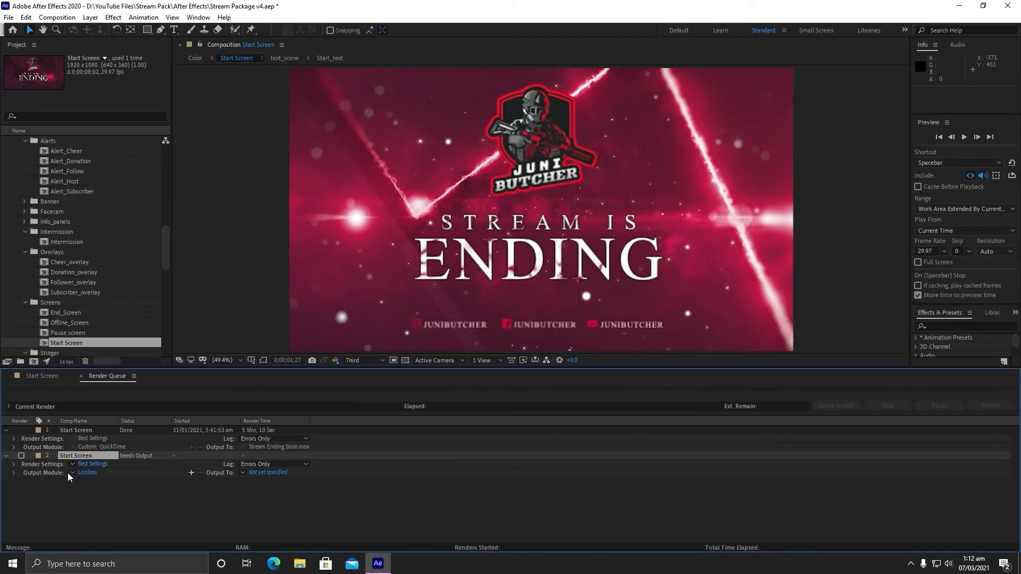
Open the second Start Screen render item's output module and choose QuickTime as the format with RGB channels.
click(85, 472)
click(445, 149)
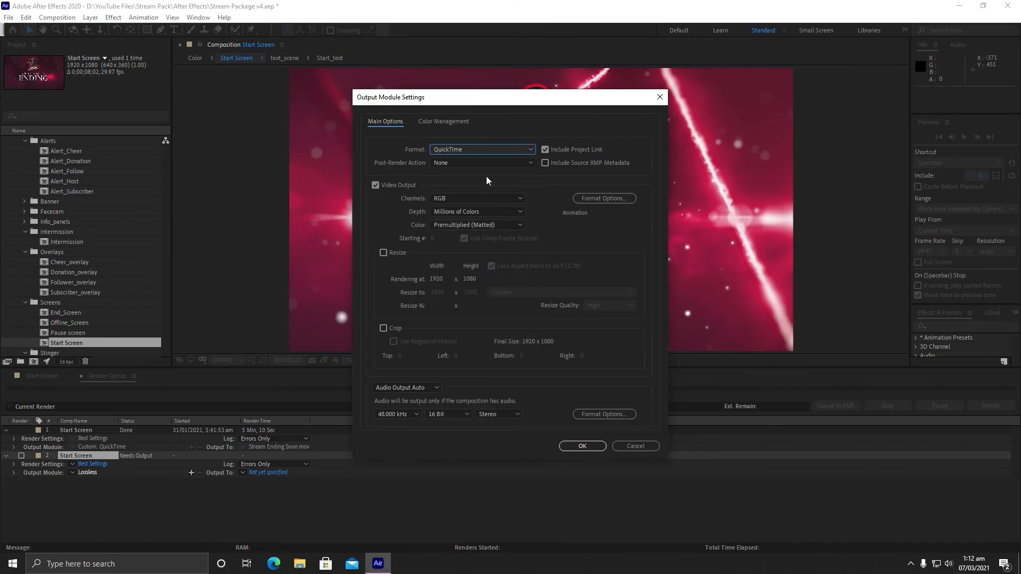
click(484, 153)
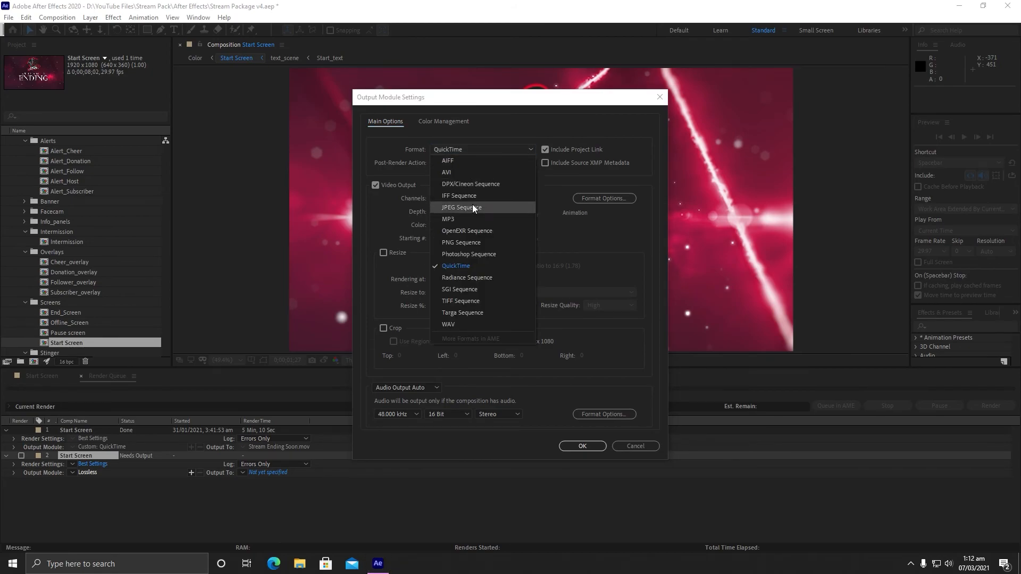
click(468, 266)
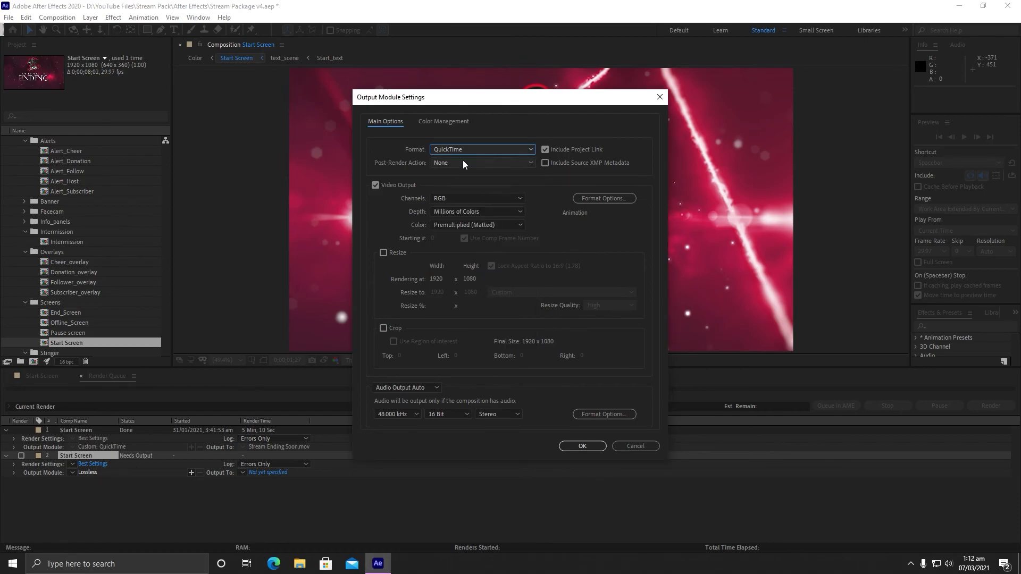
click(454, 201)
click(473, 210)
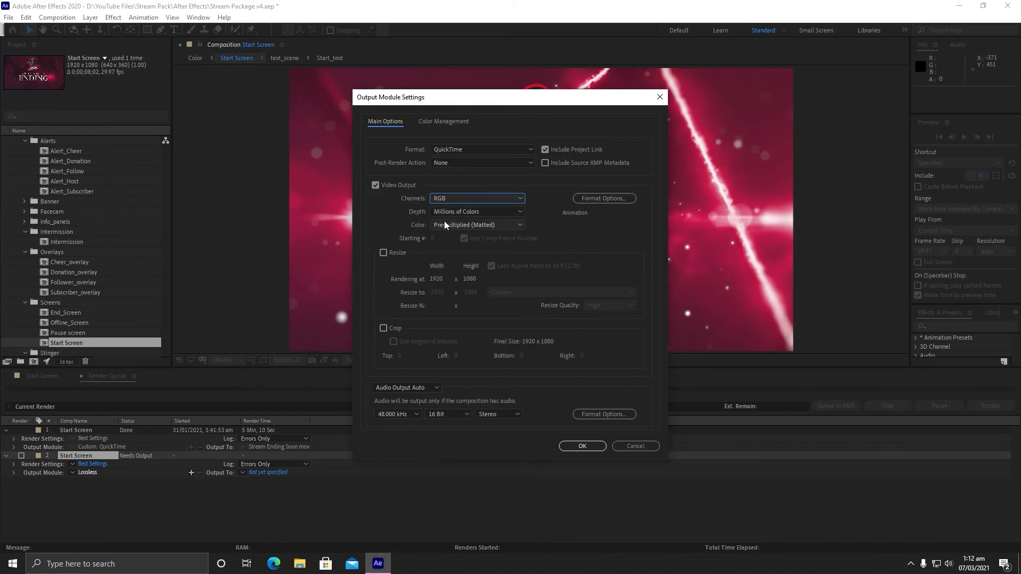
Try turning the audio output off, set it back to Audio Output Auto, and accept the output module settings.
click(417, 387)
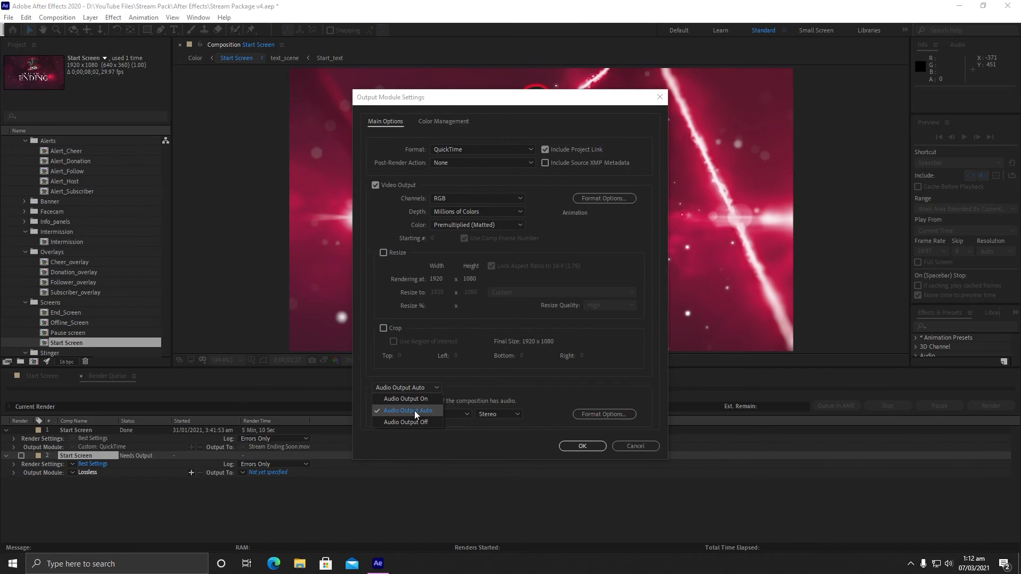
click(413, 422)
click(417, 387)
click(419, 410)
click(604, 415)
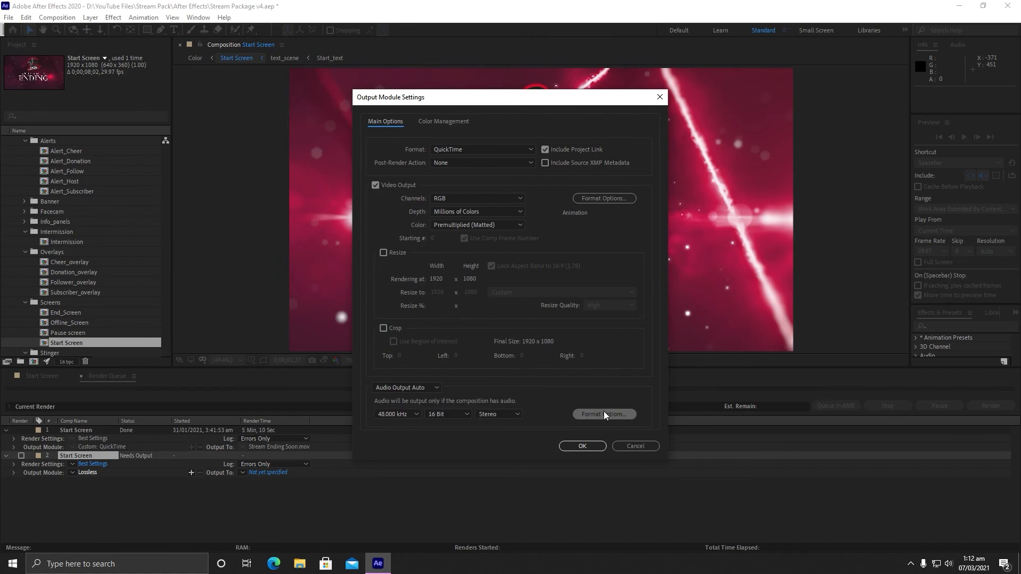
click(455, 484)
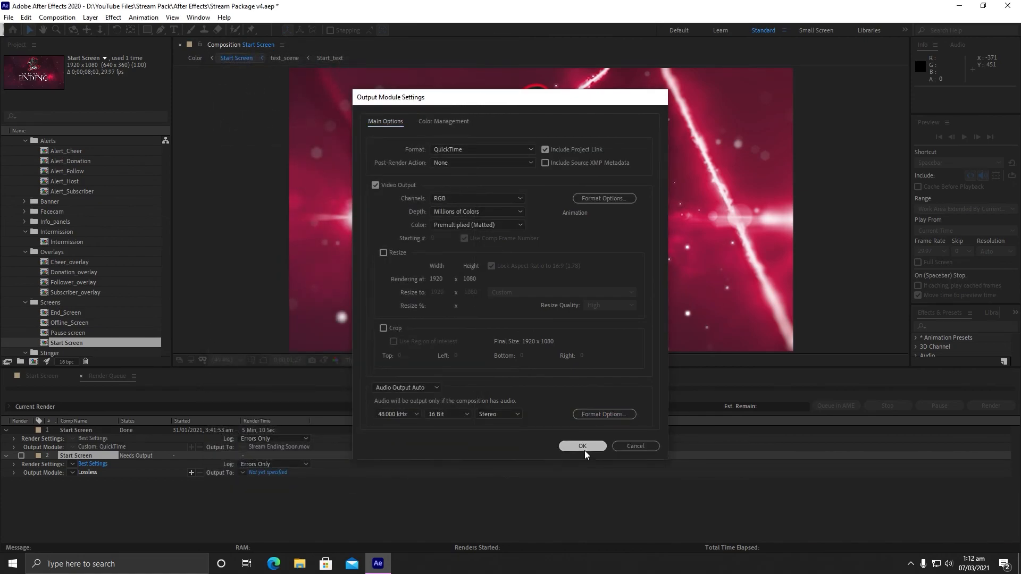
click(583, 446)
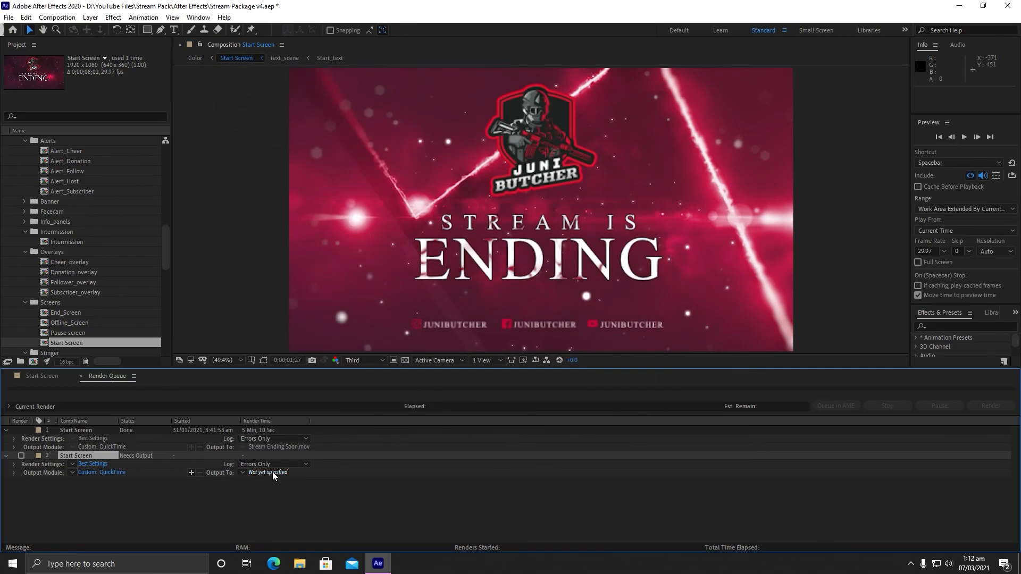
Specify Start Screen.mov as the output file for the queued Start Screen render.
click(272, 471)
click(421, 320)
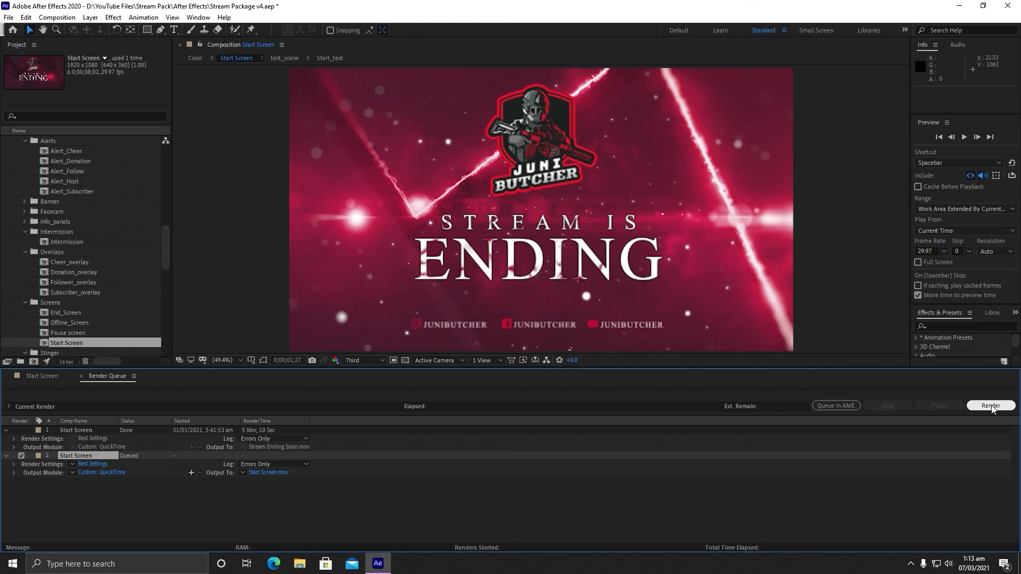
click(910, 565)
click(910, 565)
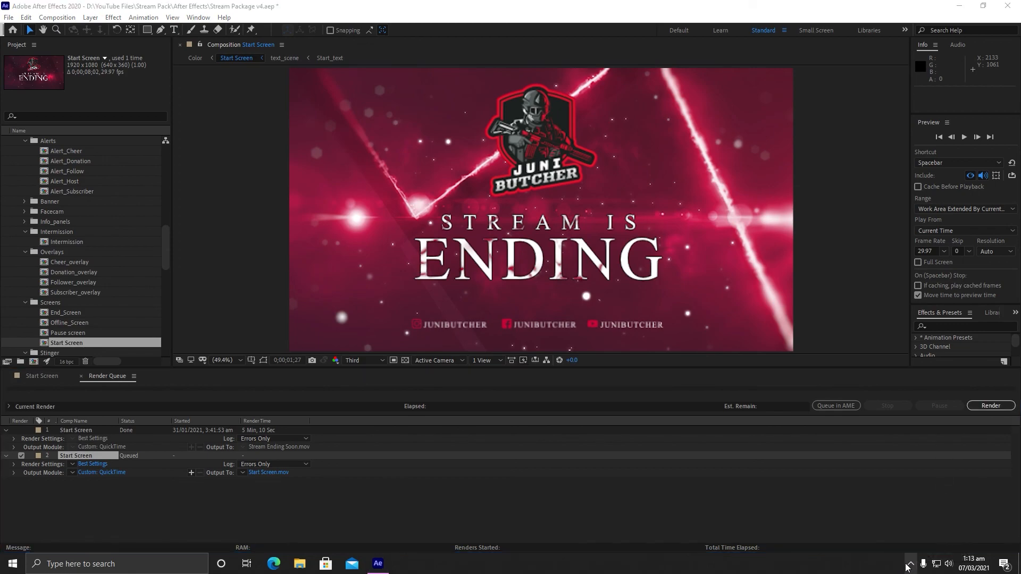